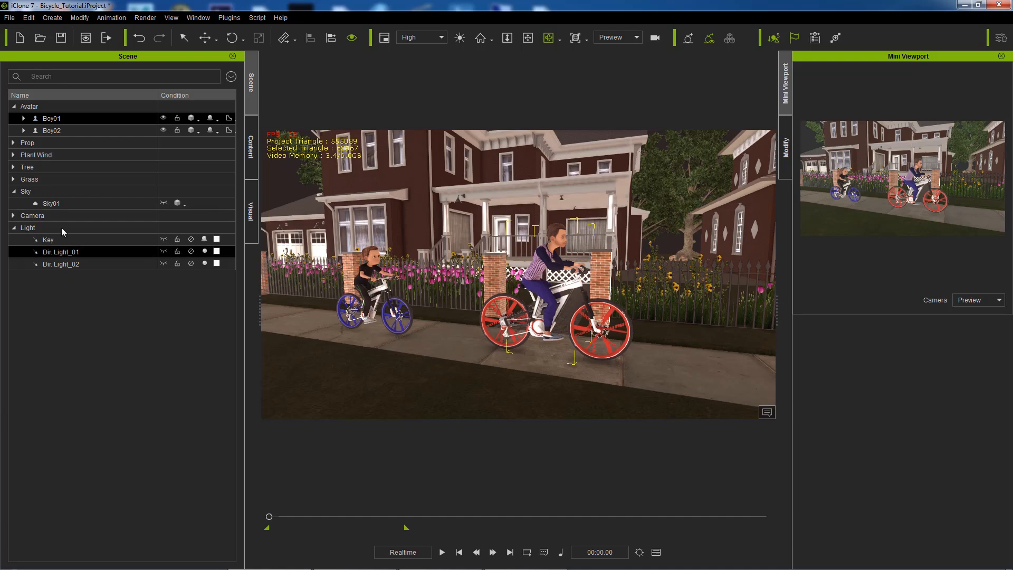
Step: Zoom out from the cycling boys and pan the view up over the house roofs
scroll(495, 251, "down", 1)
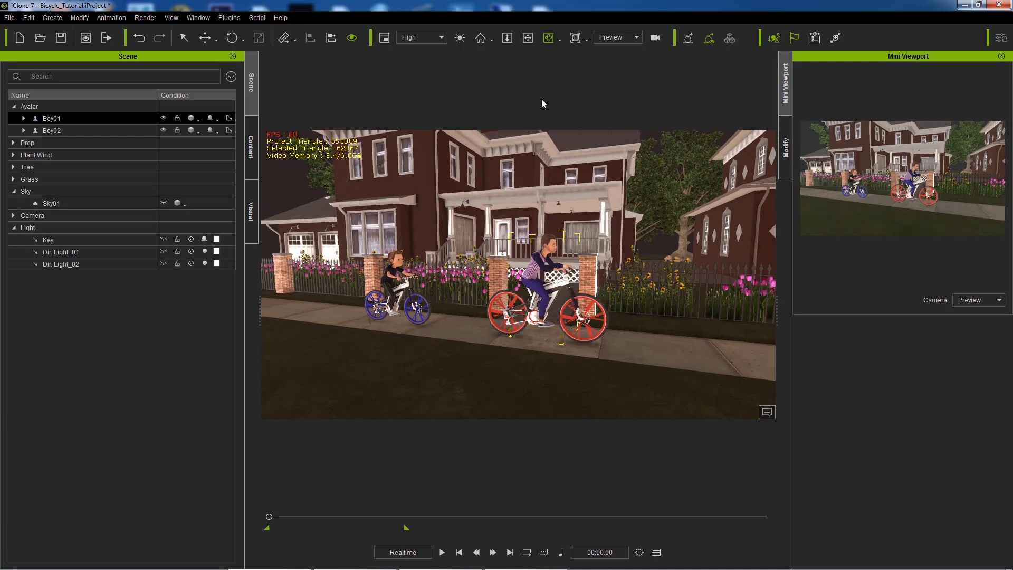
left_click(528, 38)
left_click_drag(575, 243, 590, 67)
Step: Load Sky01.png as the Diffuse texture of the Sky01 object
left_click(549, 38)
left_click_drag(573, 171, 582, 203)
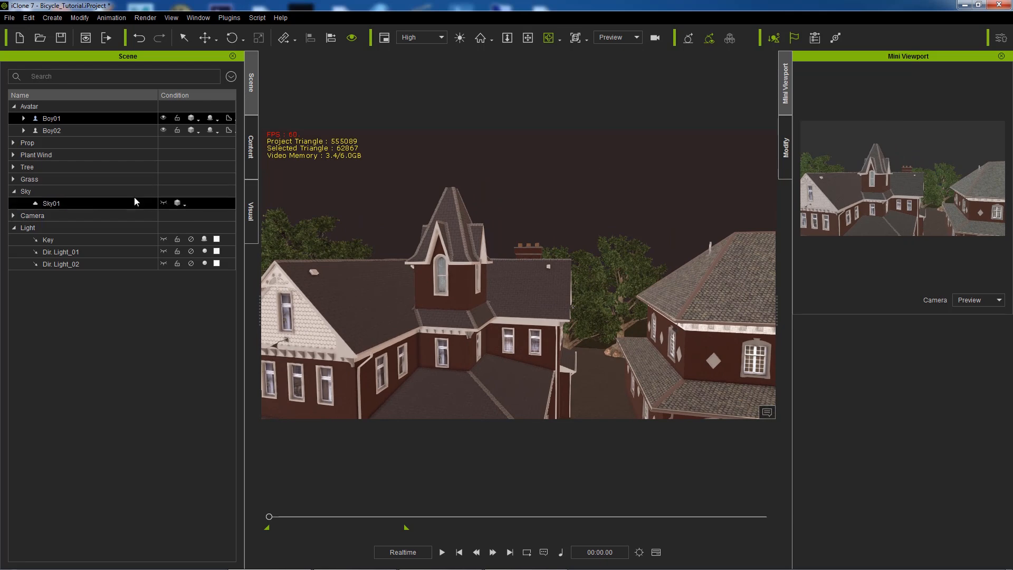
left_click(51, 203)
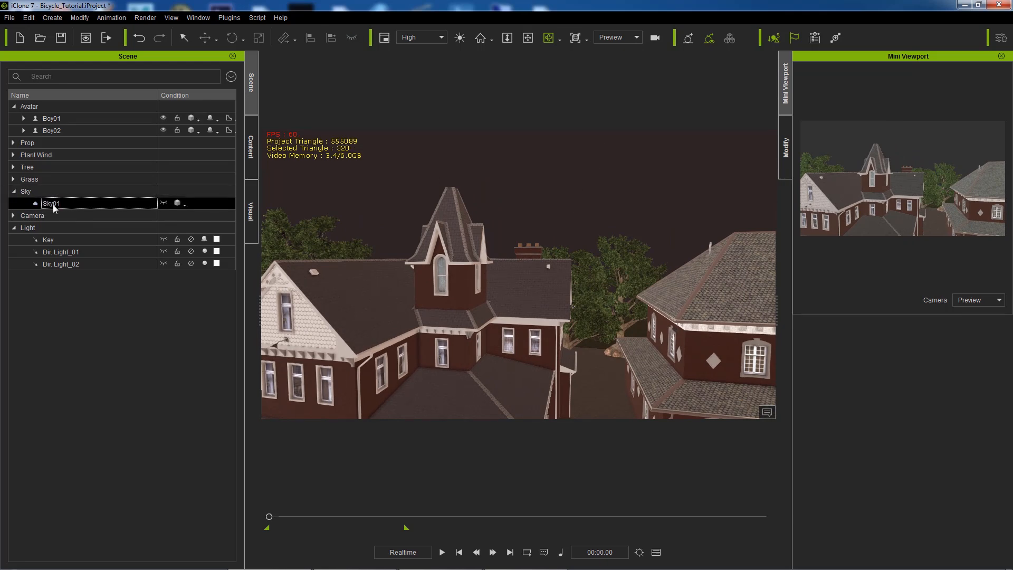
left_click(785, 147)
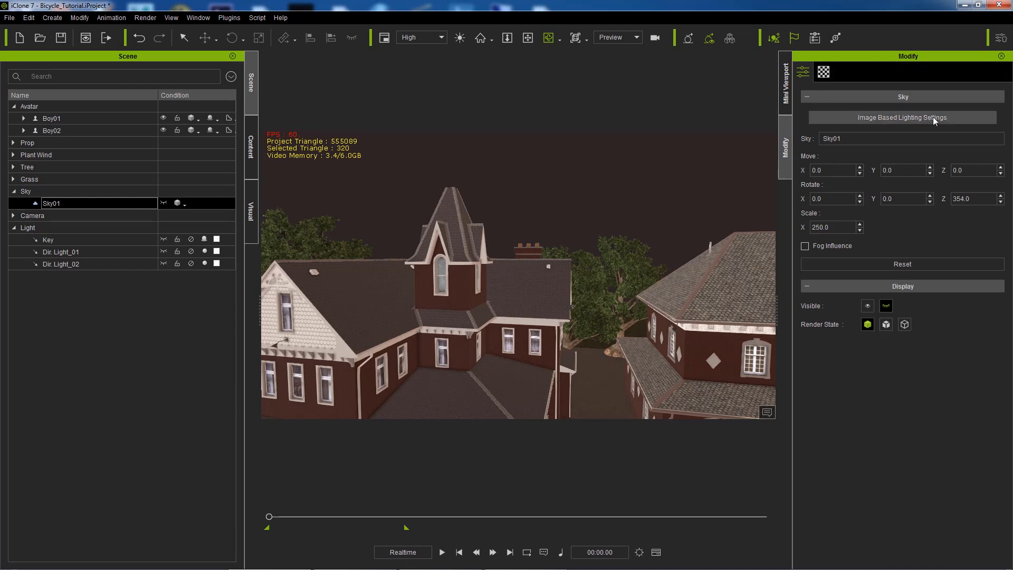
left_click(825, 73)
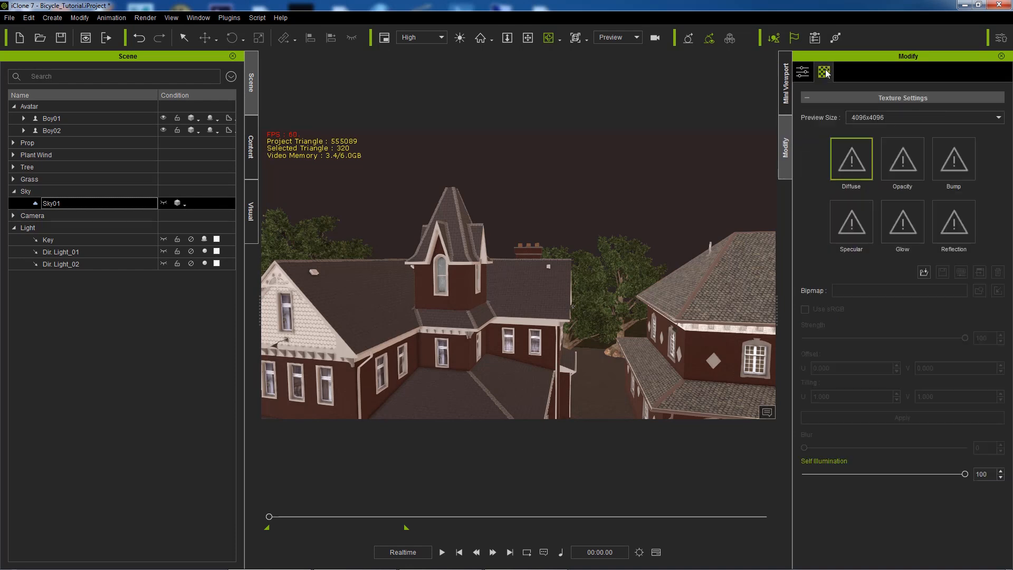
double_click(847, 163)
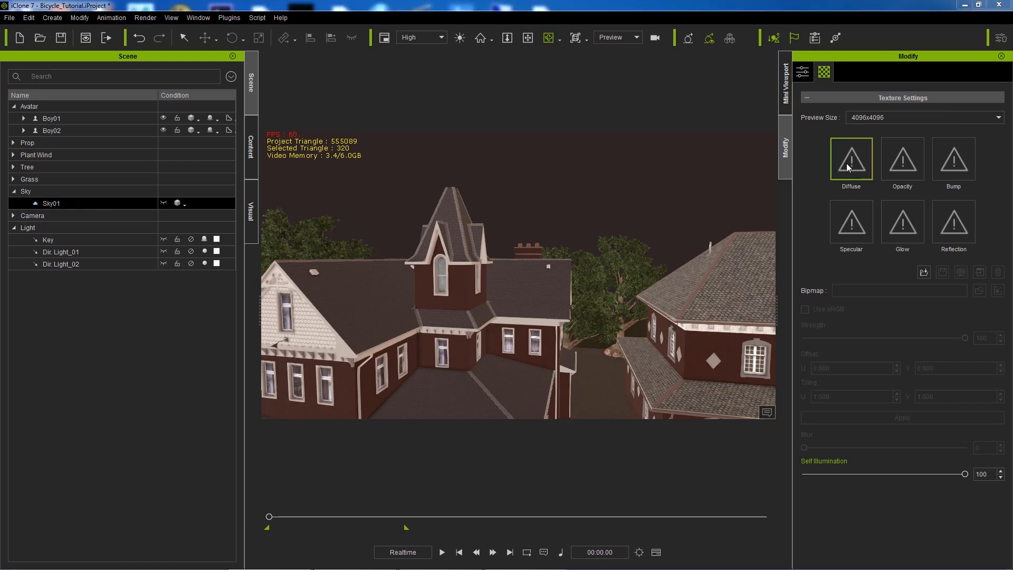
left_click(133, 243)
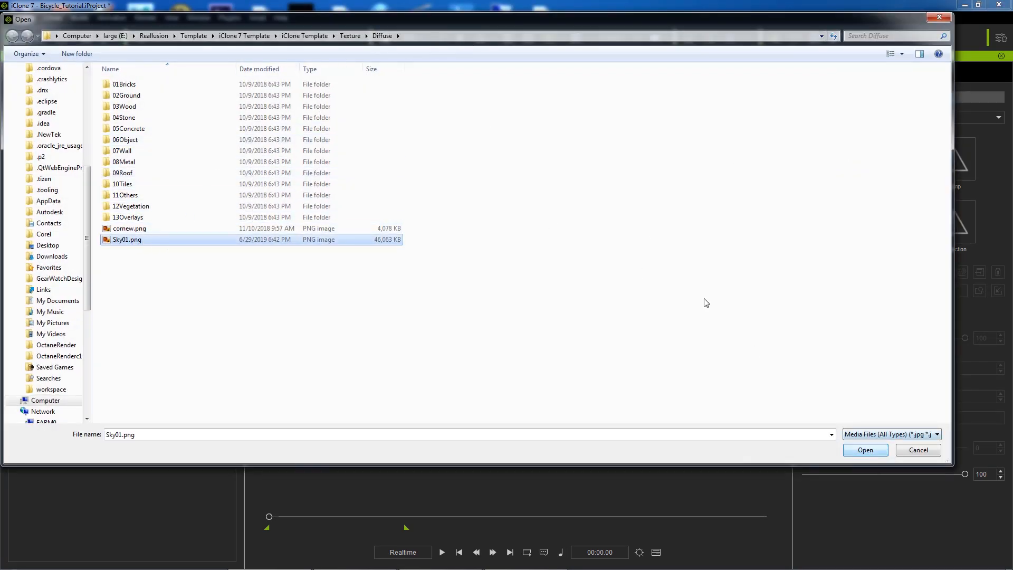
key("alt+d")
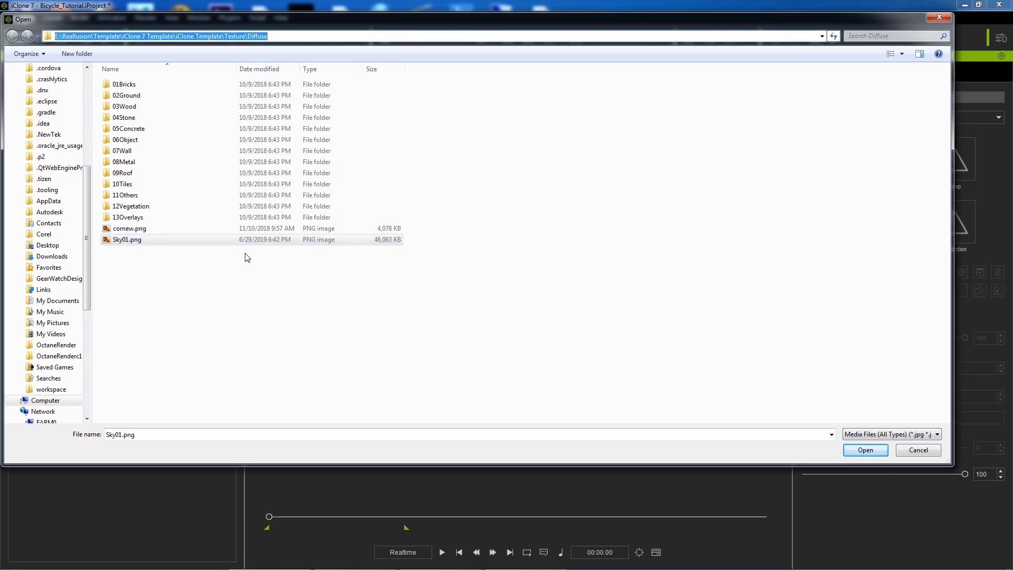
left_click(133, 241)
left_click(865, 456)
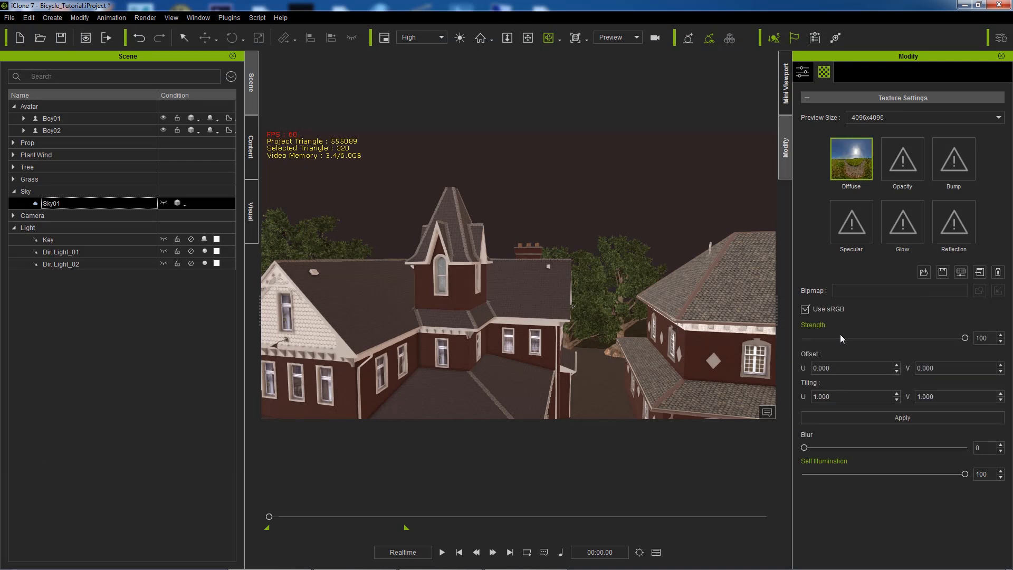
Step: Make Sky01 visible and reframe the houses under the blue cloudy sky
left_click(164, 203)
scroll(526, 237, "up", 3)
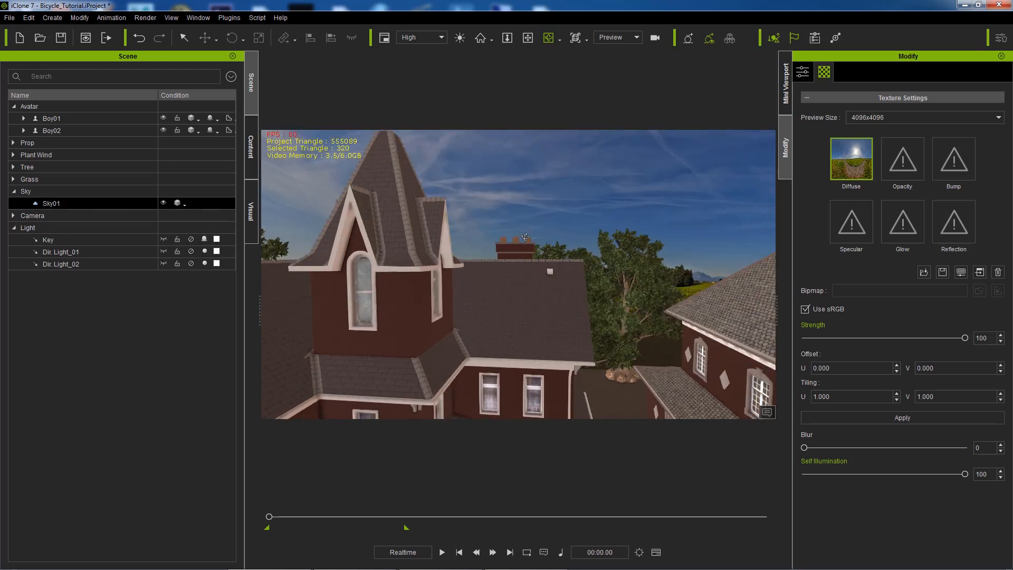
scroll(526, 237, "down", 5)
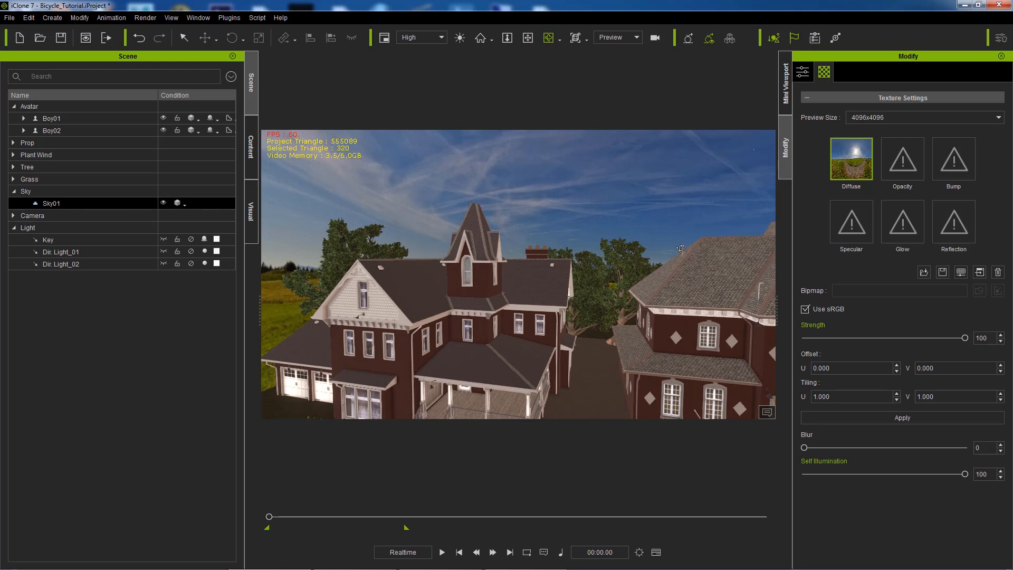
scroll(547, 241, "up", 3)
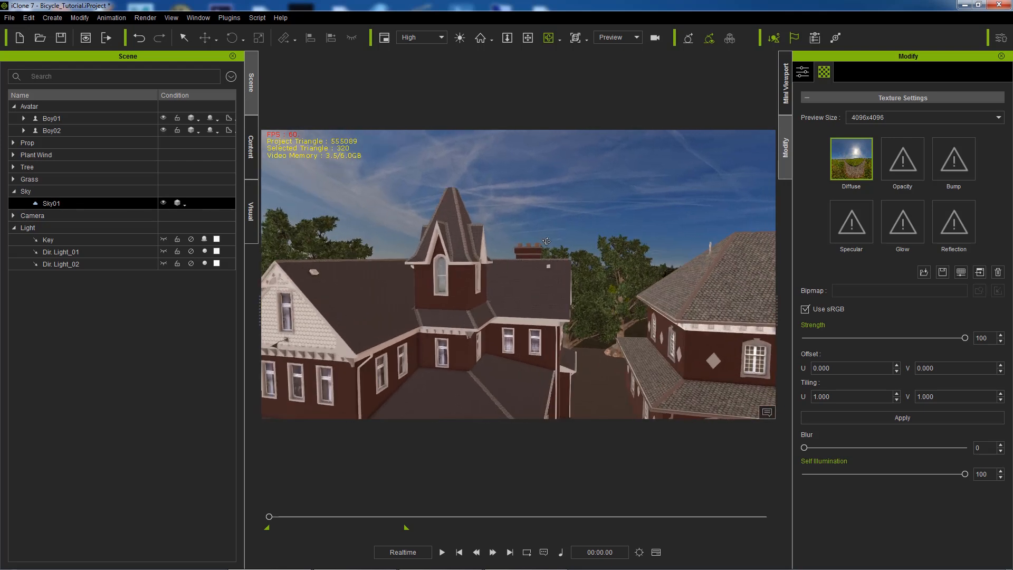
left_click(527, 38)
left_click_drag(643, 275, 573, 243)
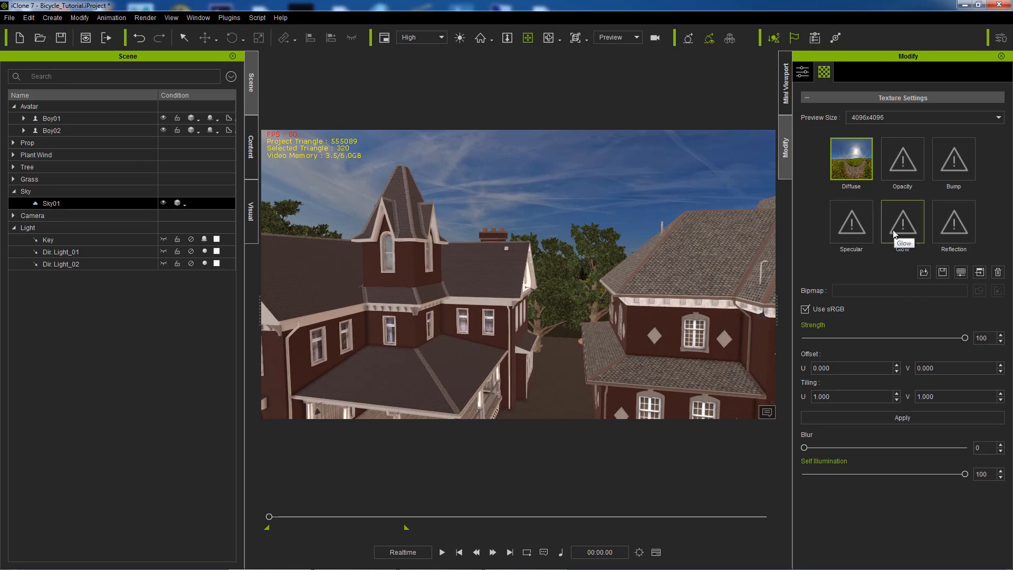
Step: Load Sky01.png into Sky01's Glow channel and raise its strength to 44
double_click(895, 233)
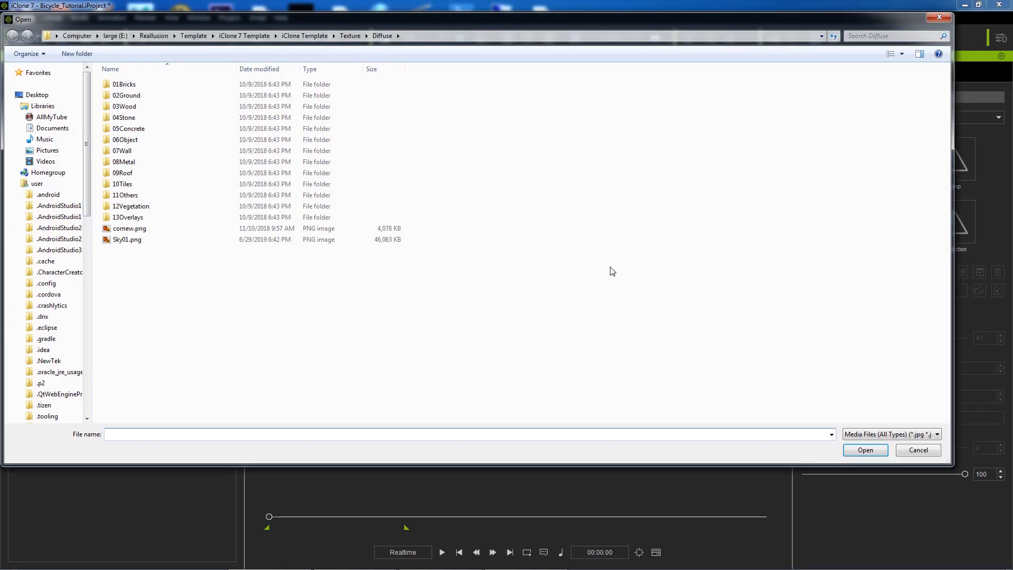
left_click(123, 240)
left_click(865, 450)
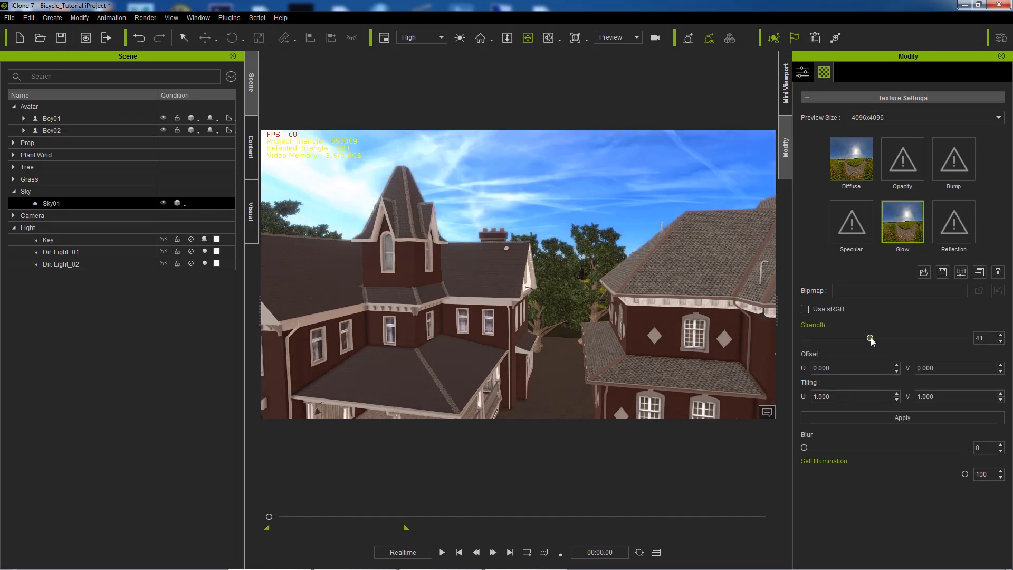
left_click_drag(870, 339, 875, 339)
Step: Select Boy01 and pan, zoom and orbit back to the two boys on bicycles
left_click(56, 120)
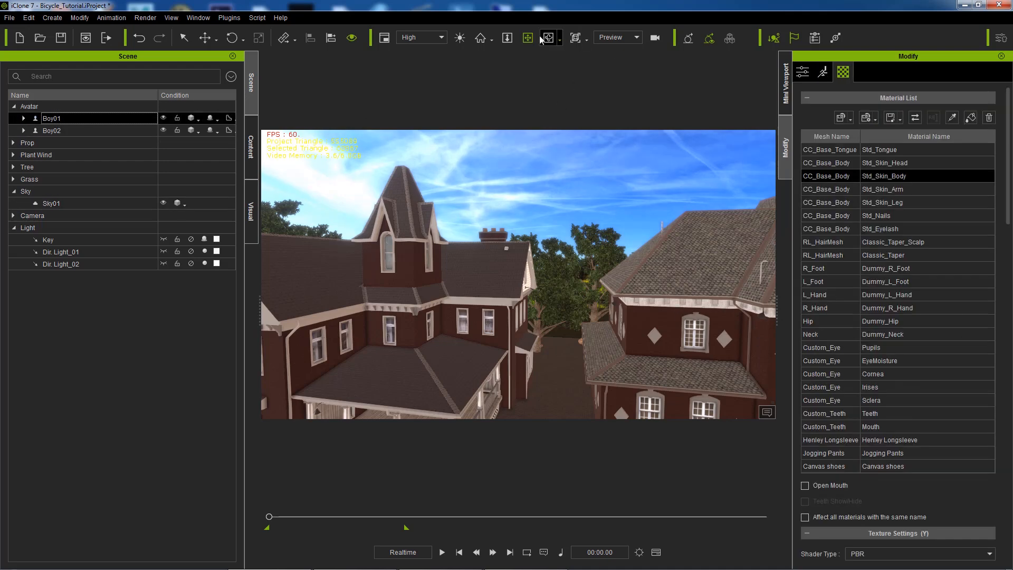
left_click_drag(540, 354, 519, 216)
left_click_drag(532, 309, 555, 264)
left_click_drag(552, 346, 616, 268)
middle_click_drag(617, 268, 641, 233)
middle_click_drag(455, 285, 532, 275)
scroll(536, 271, "up", 3)
scroll(536, 271, "up", 3)
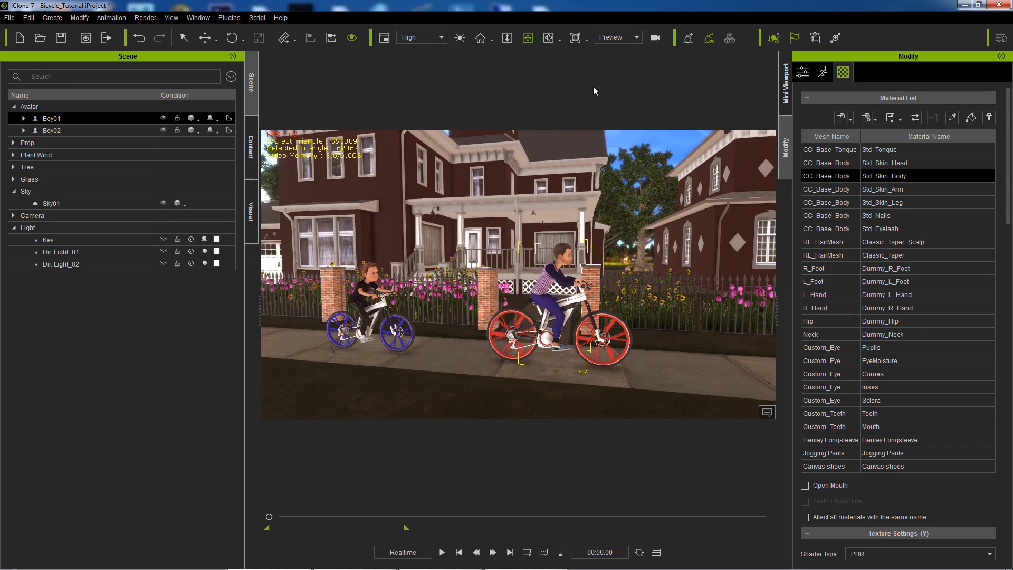
left_click(549, 38)
left_click_drag(534, 196, 578, 197)
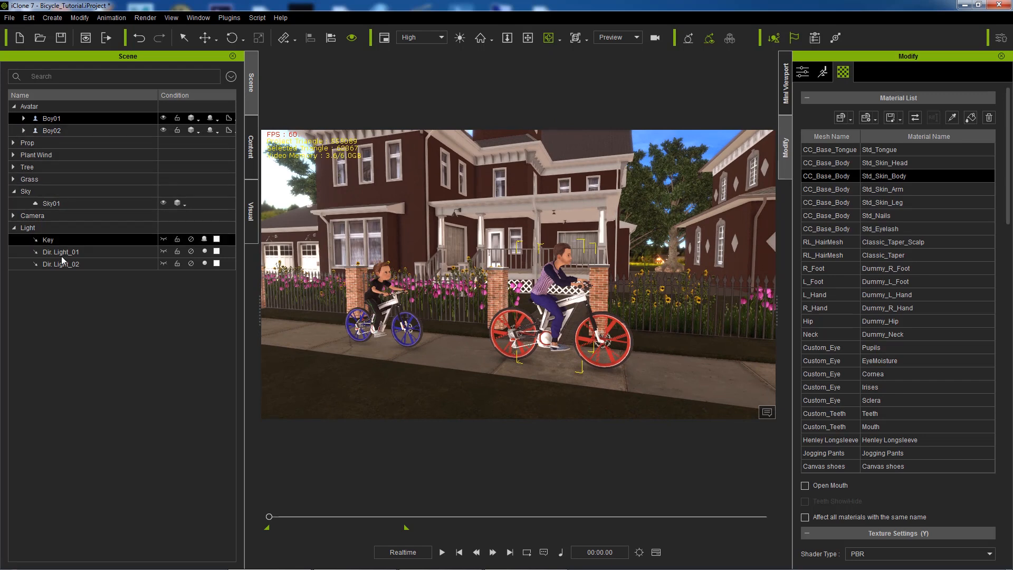
Step: Select and unhide the Key light, then rotate it slightly
left_click(87, 242)
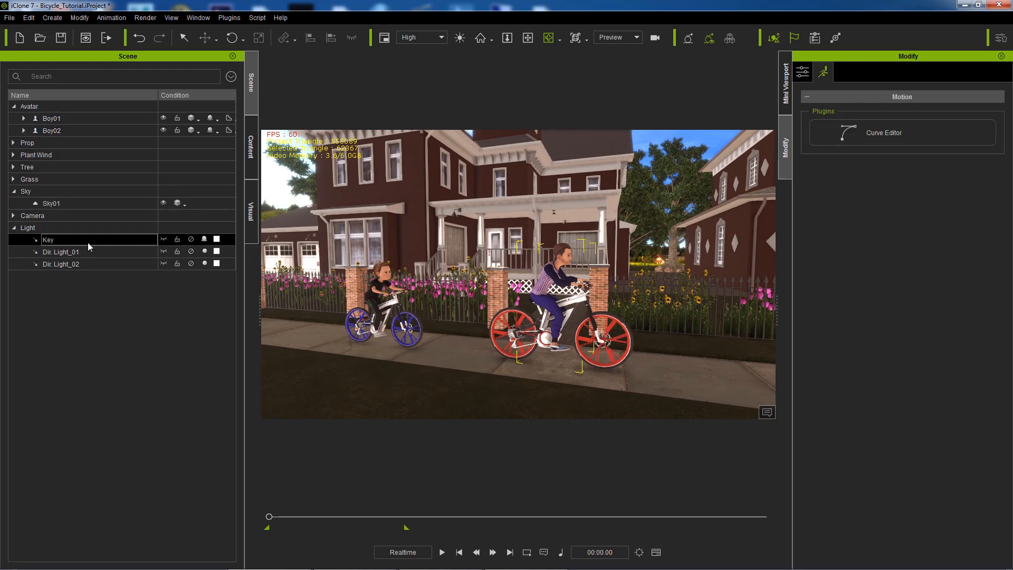
left_click(162, 239)
left_click(233, 38)
left_click_drag(543, 228, 553, 224)
Step: Turn the Key light on, enable GI, set its multiplier to 1.65, and hide it
left_click(801, 73)
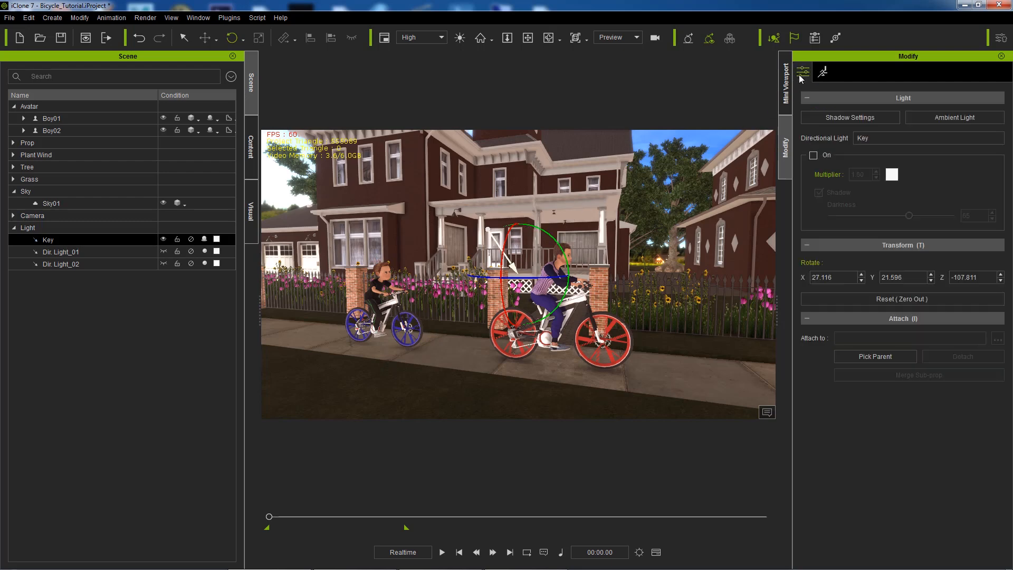
left_click(813, 156)
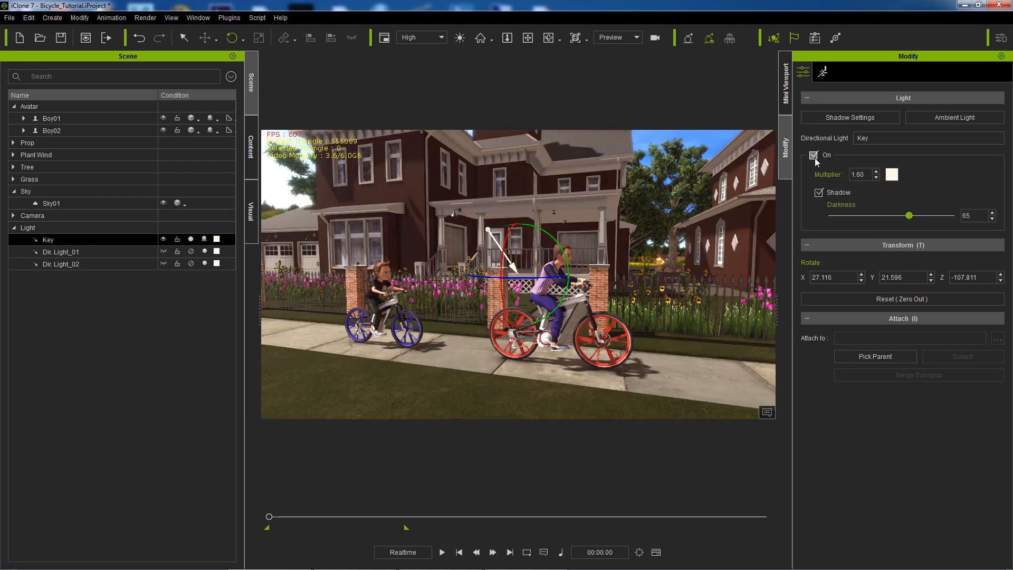
left_click(688, 38)
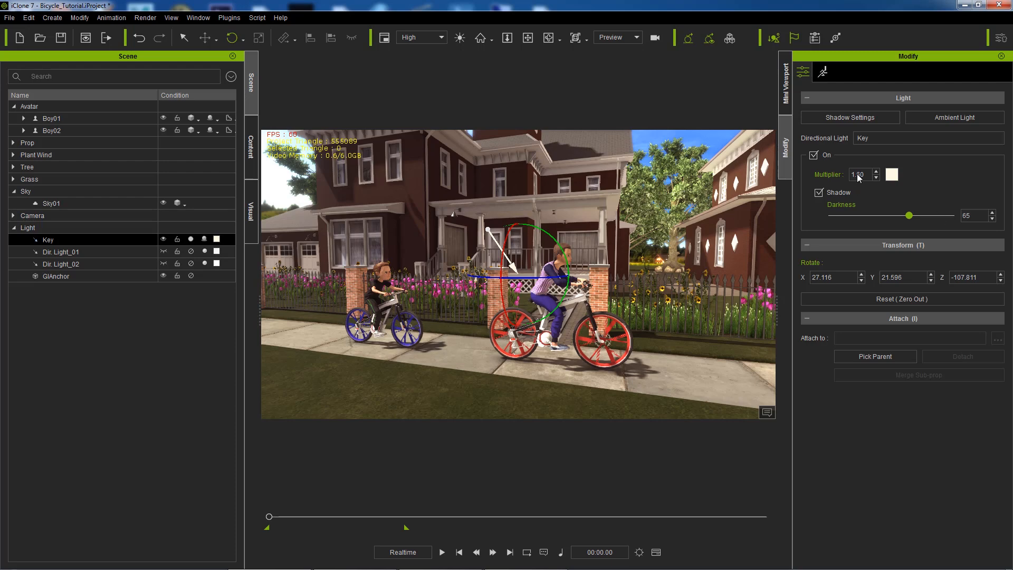
left_click_drag(866, 175, 863, 175)
type("5")
left_click(164, 240)
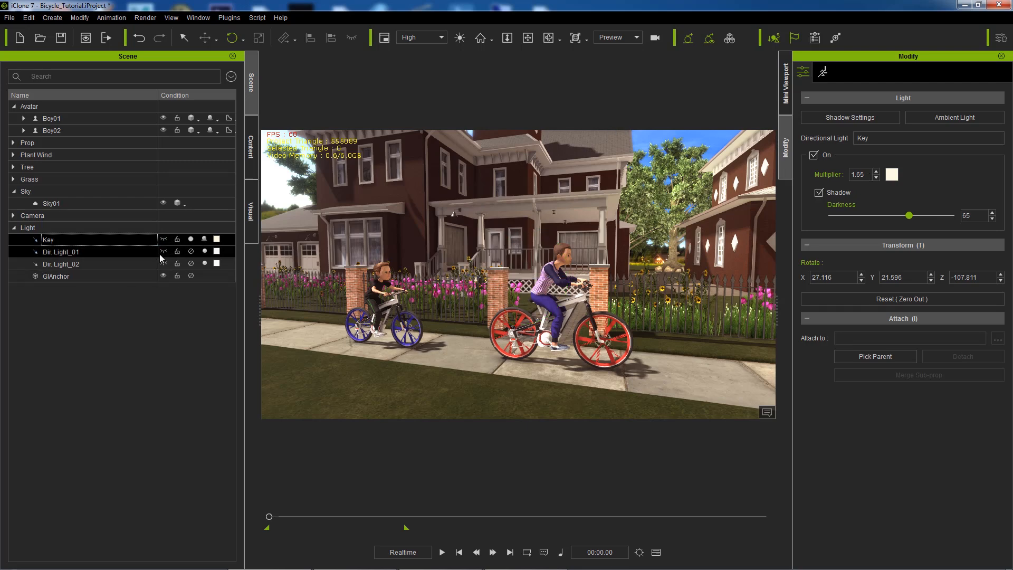
Step: Re-aim Dir.Light_01, turn it on with multiplier 0.3, then hide it
left_click(164, 251)
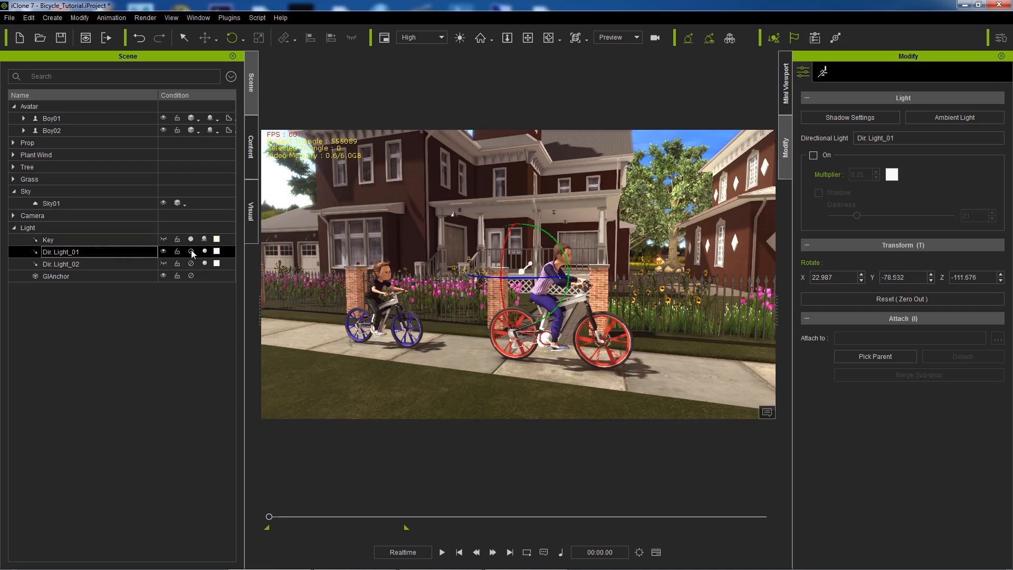
left_click_drag(505, 240, 508, 241)
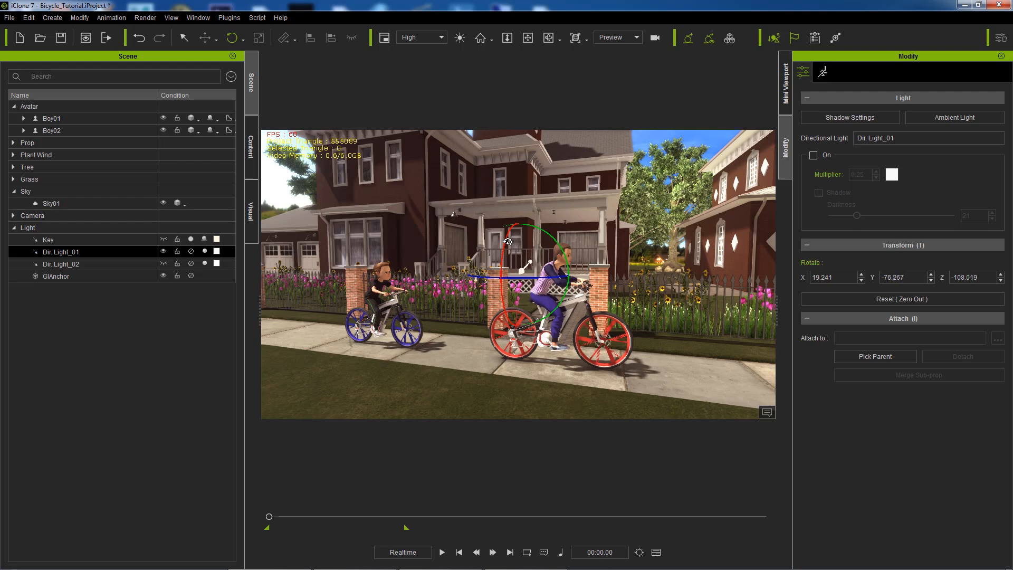
left_click(811, 154)
double_click(858, 175)
type("0.3")
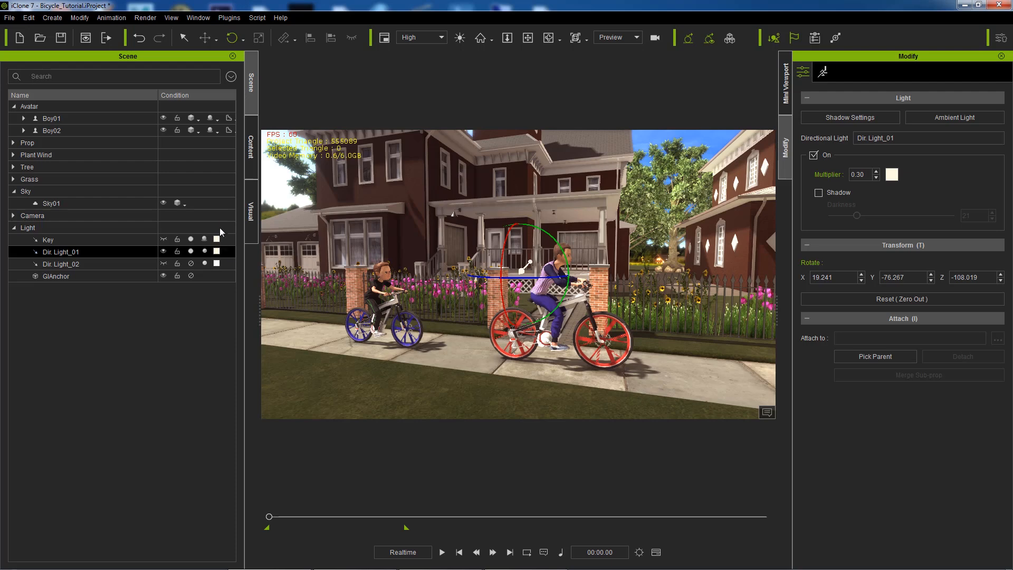
left_click(164, 251)
Step: Re-aim Dir.Light_02 slightly and switch it on with multiplier 0.15
left_click(102, 266)
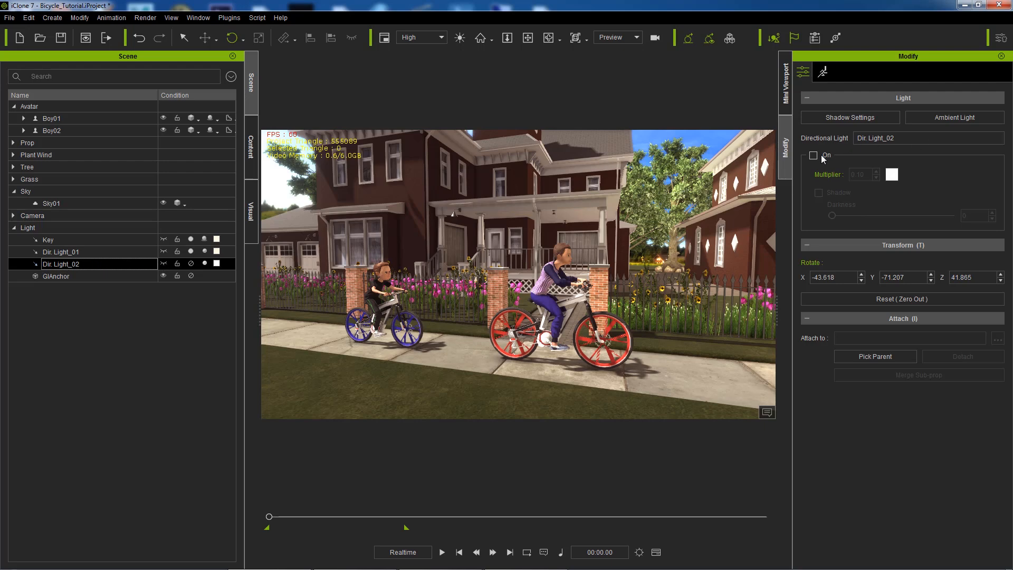
left_click(162, 263)
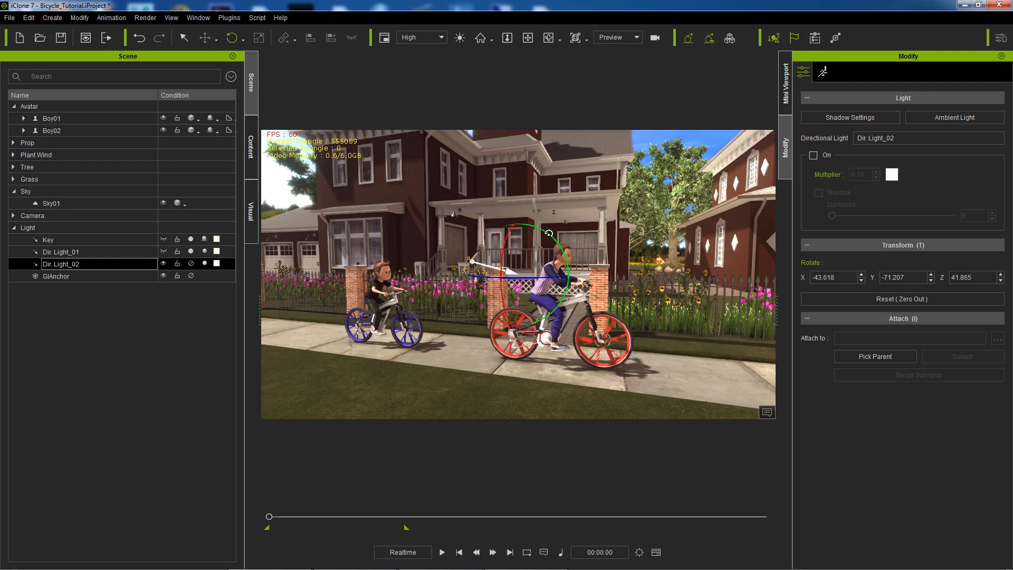
left_click_drag(549, 233, 549, 235)
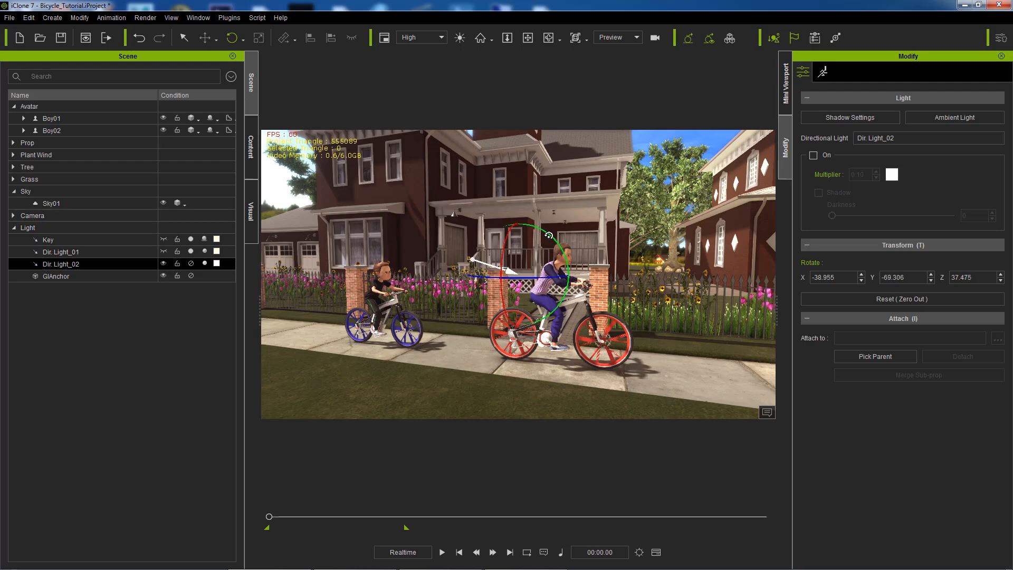
left_click(816, 156)
double_click(859, 174)
type("15")
Step: Deselect the light, then zoom and pan the view toward the riders
left_click(53, 110)
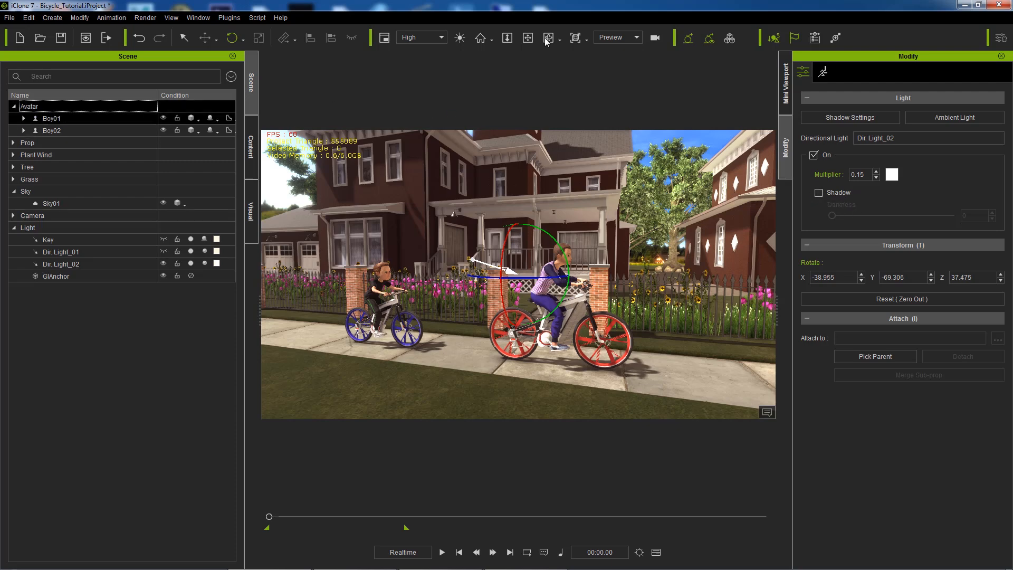
left_click(549, 40)
scroll(636, 256, "down", 6)
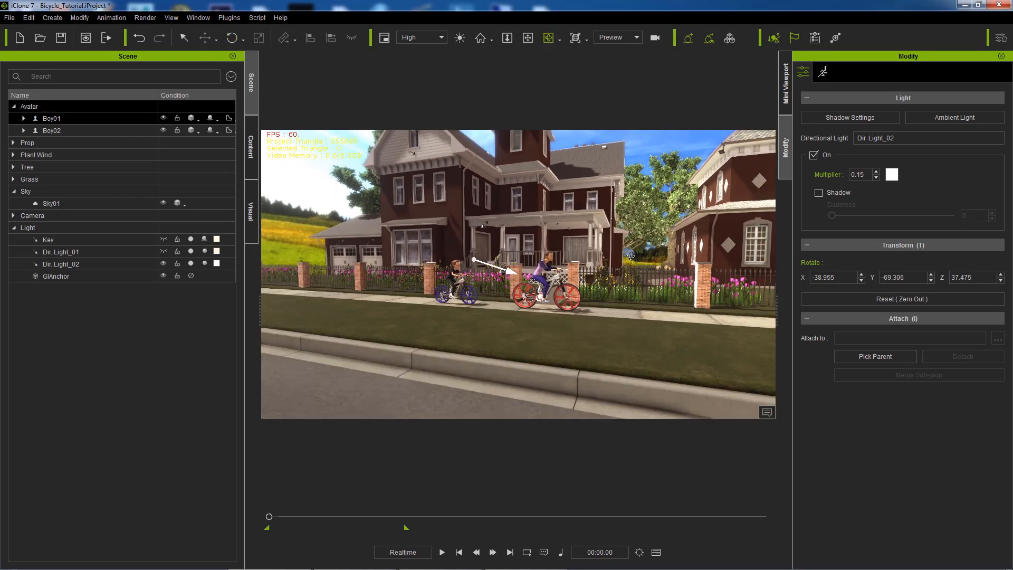
scroll(574, 248, "up", 3)
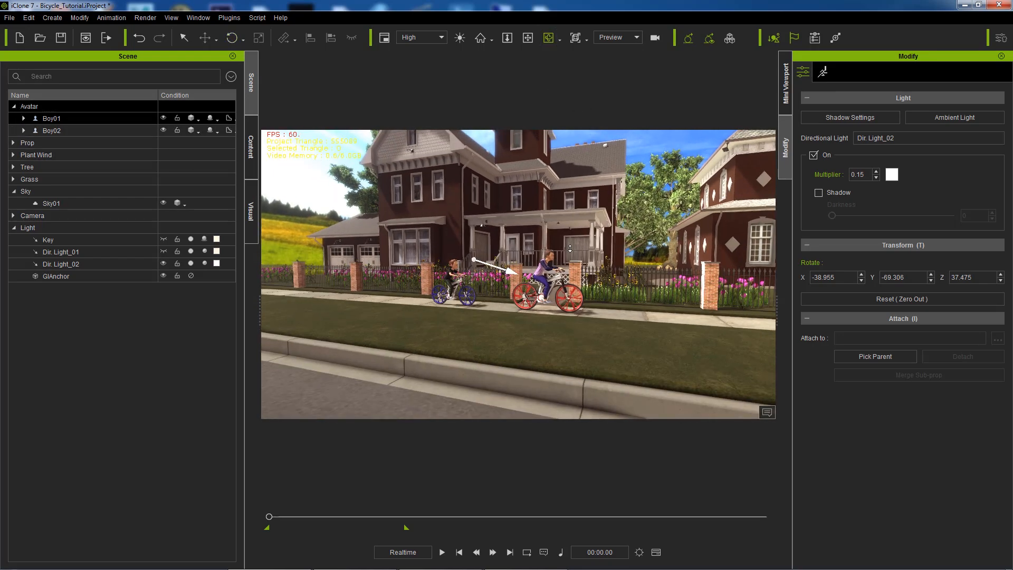
scroll(574, 248, "up", 2)
left_click(528, 38)
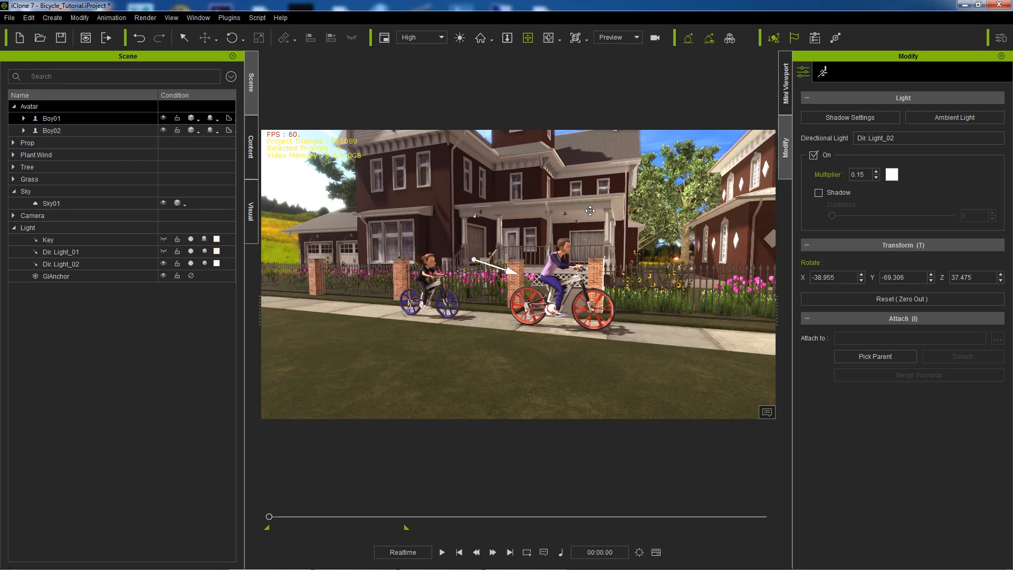
left_click_drag(589, 236, 580, 237)
Step: Select Boy01 and frame him closely on the red-wheeled bicycle
left_click(58, 118)
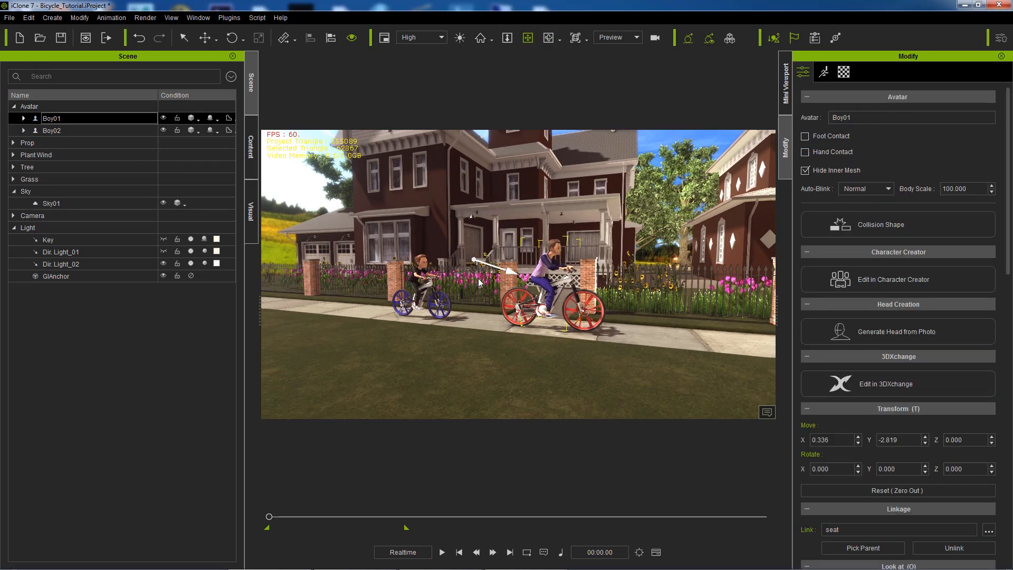
scroll(591, 296, "up", 5)
left_click_drag(588, 264, 492, 267)
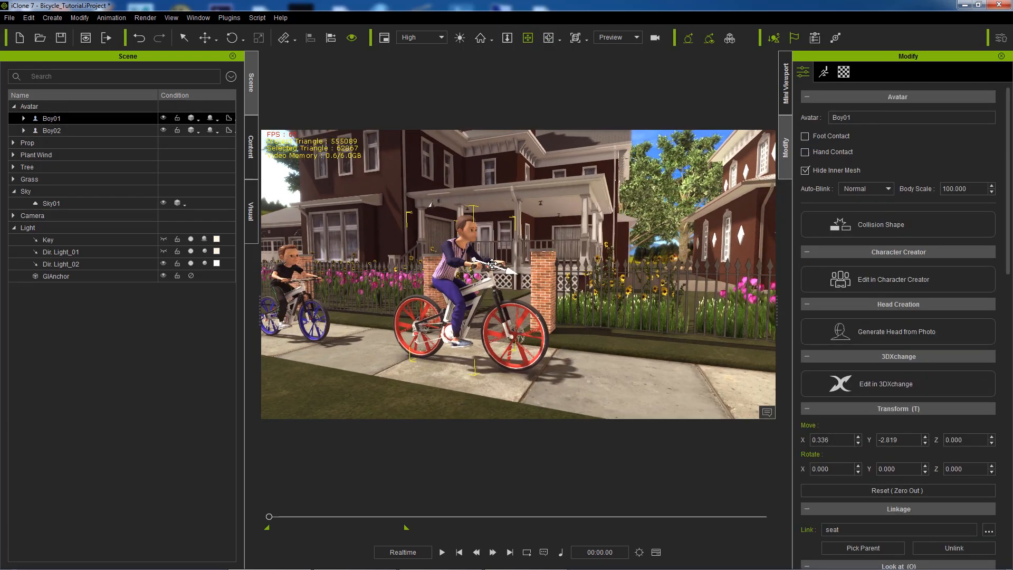
scroll(491, 267, "up", 4)
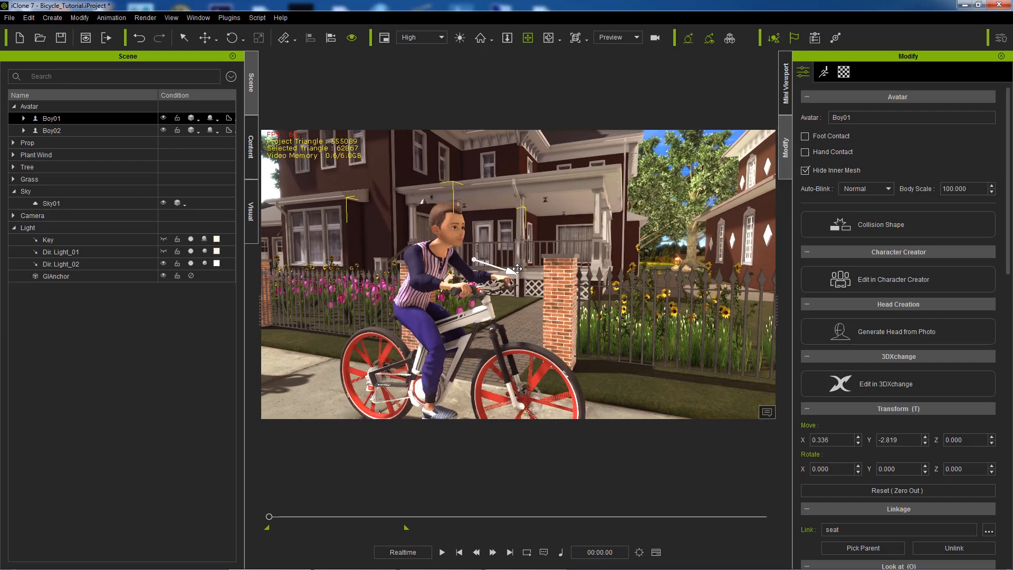
left_click(550, 42)
left_click_drag(577, 190, 569, 189)
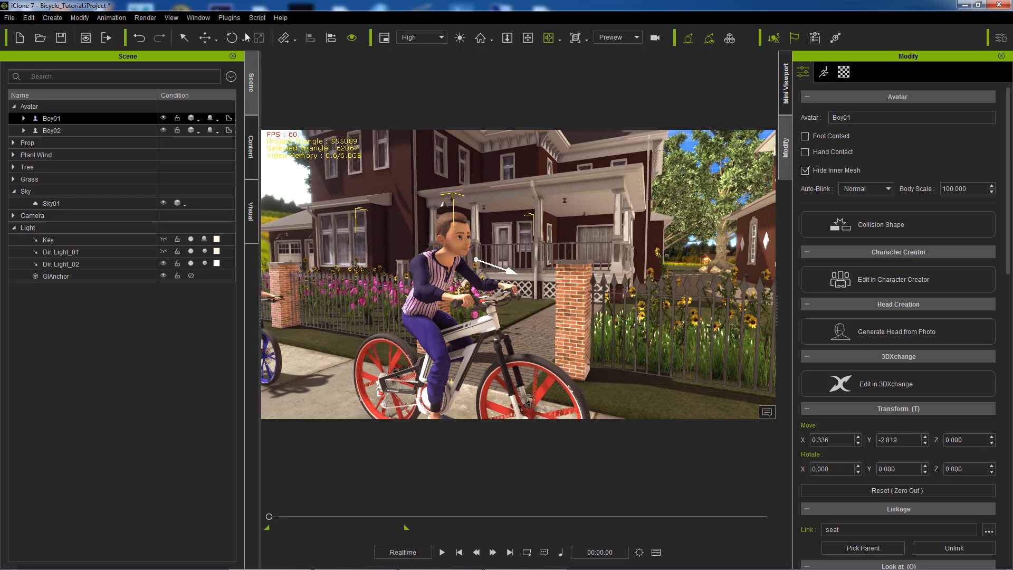
left_click(155, 17)
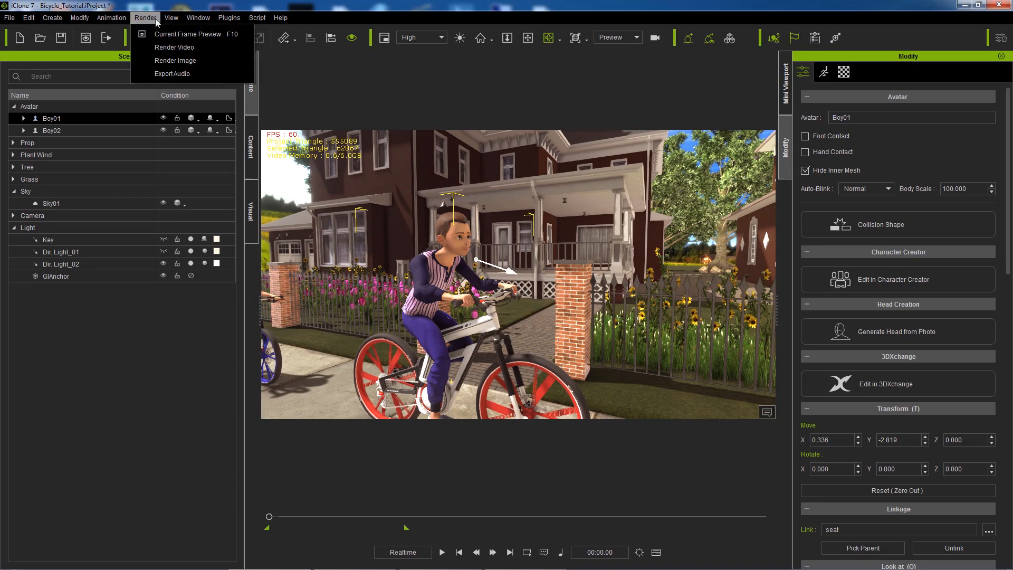
Step: Set the still render to Current Frame, HD 1080p, Final Render with High (3 x 3) sampling
left_click(188, 59)
scroll(517, 284, "up", 3)
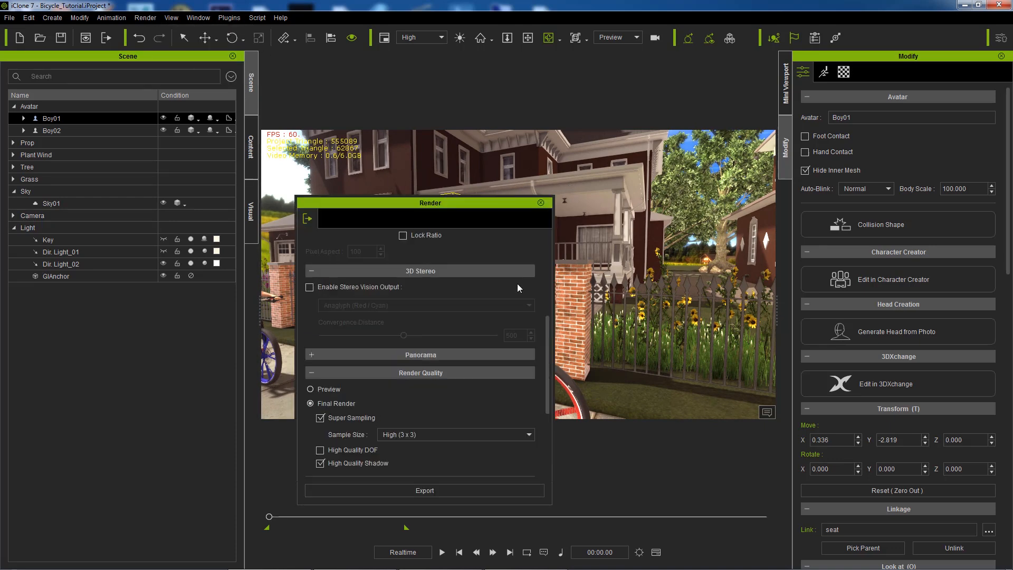
scroll(517, 283, "up", 4)
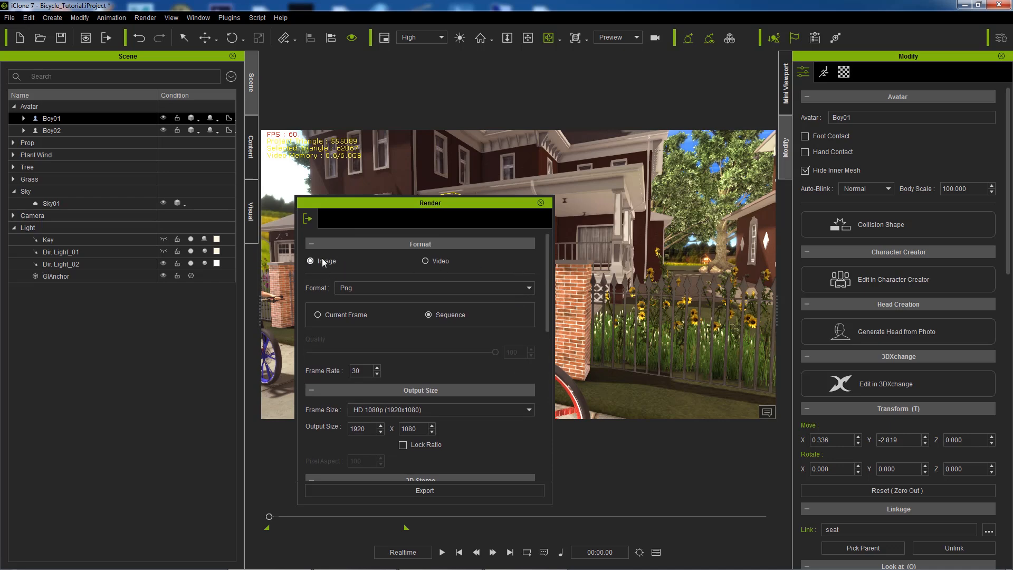
left_click(326, 315)
left_click_drag(484, 199, 603, 184)
left_click(537, 395)
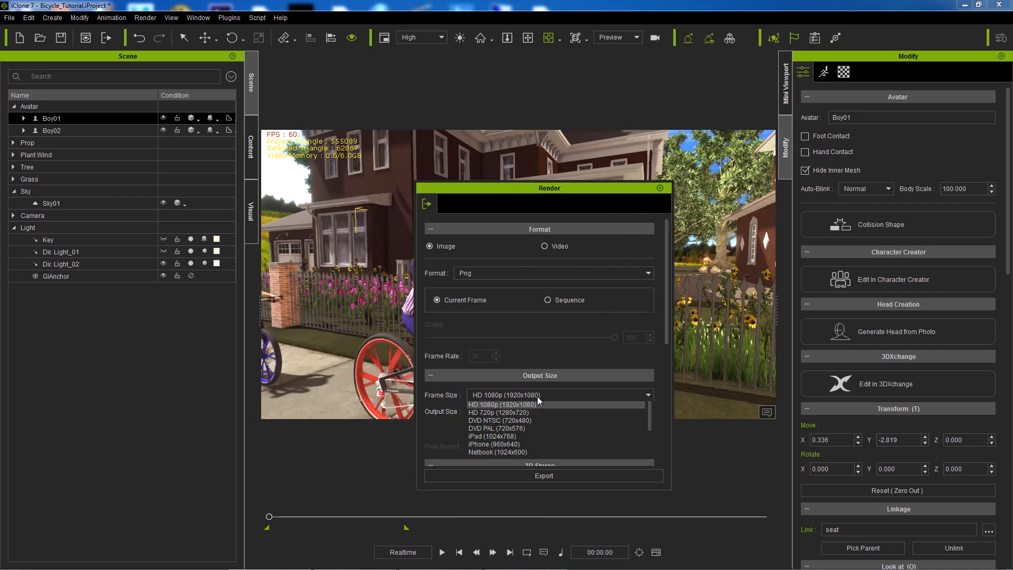
left_click(528, 429)
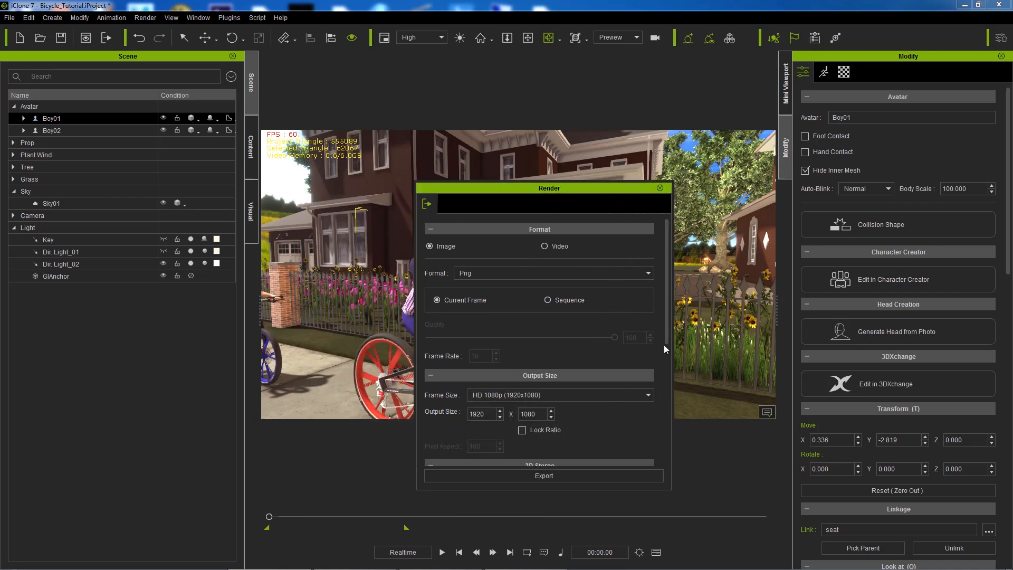
left_click_drag(666, 286, 680, 377)
left_click(430, 284)
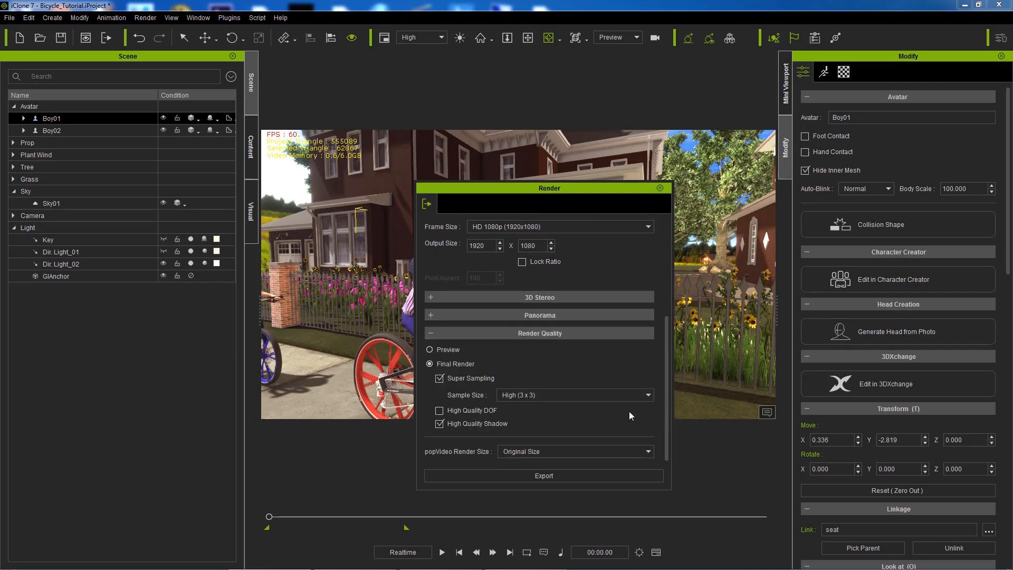
left_click(430, 350)
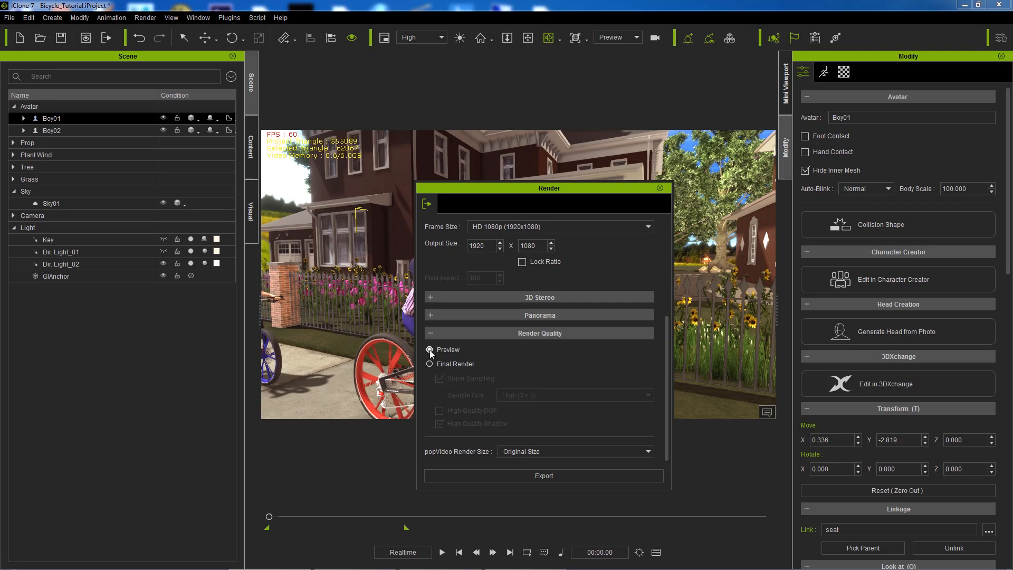
left_click(430, 364)
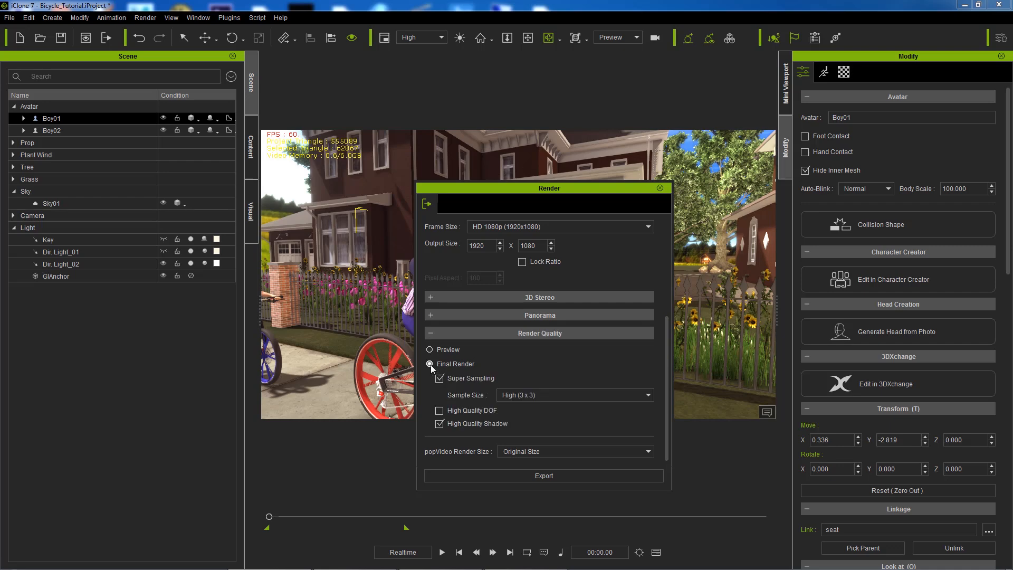
left_click(547, 396)
left_click(517, 414)
Step: Export the rendered still as 01.png and close the preview
left_click(550, 475)
type("10")
key("Return")
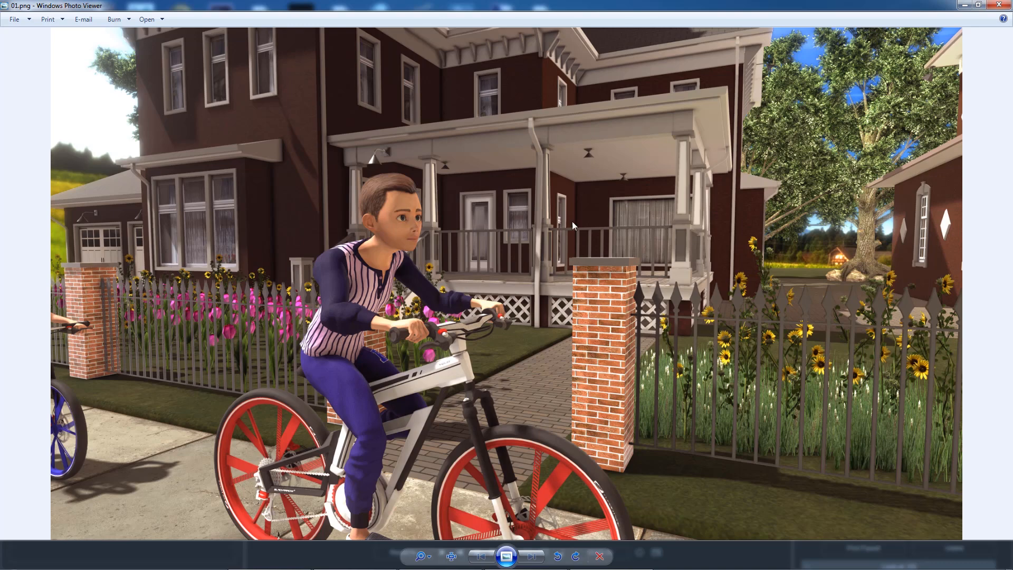
left_click(999, 5)
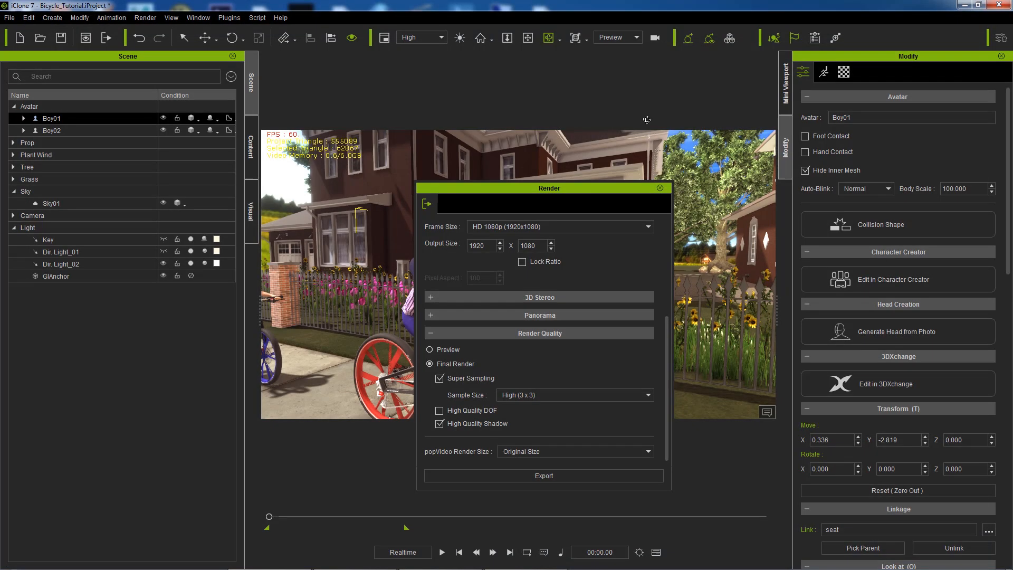
Step: Switch to the side-view Camera and render the still of both boys as 02.png
left_click(661, 189)
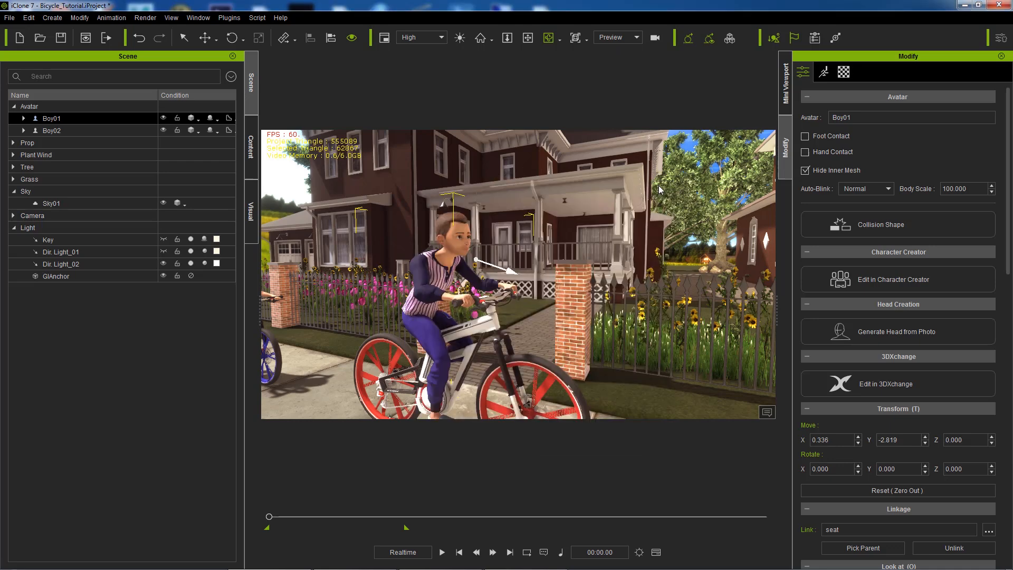
left_click(618, 36)
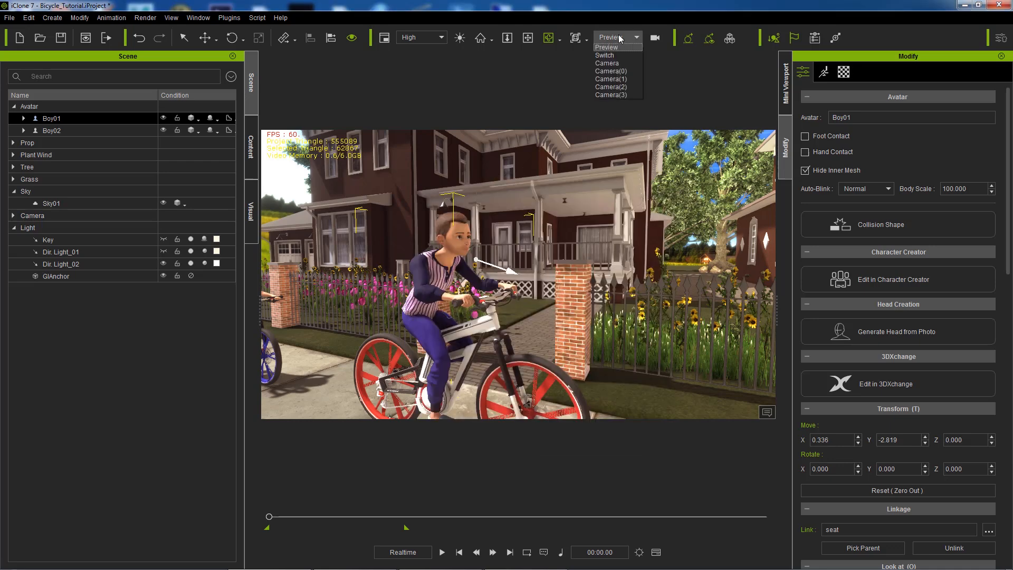
left_click(617, 64)
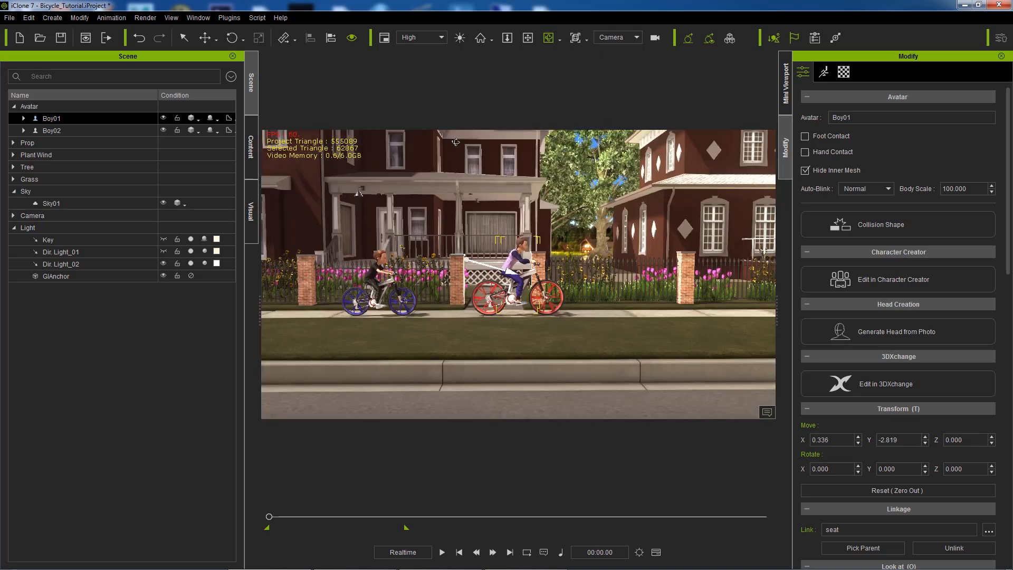
left_click(145, 18)
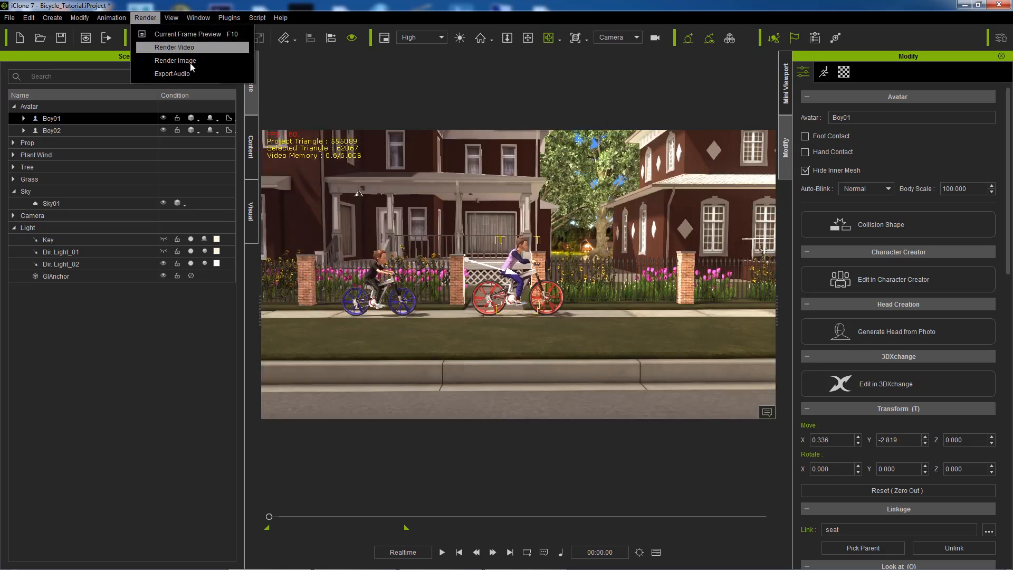
left_click(191, 61)
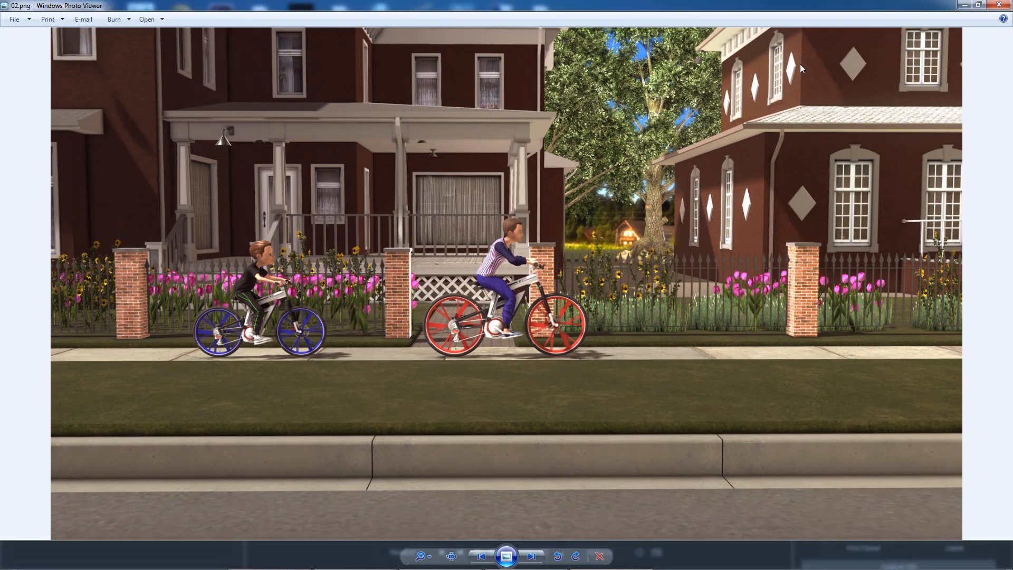
left_click(999, 5)
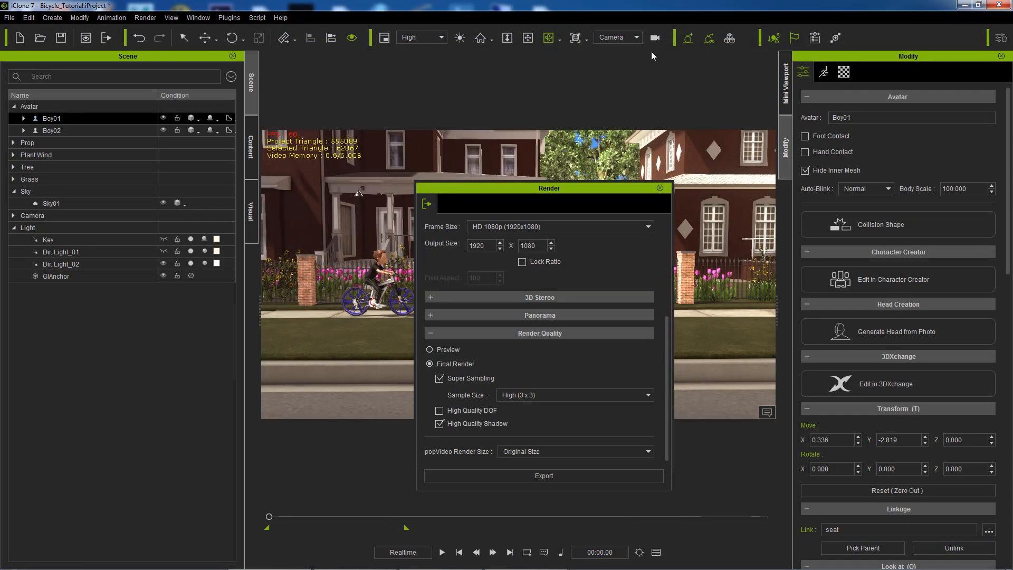
Step: View through Camera(0) and export the rendered still of both riders as 03.png
left_click(629, 35)
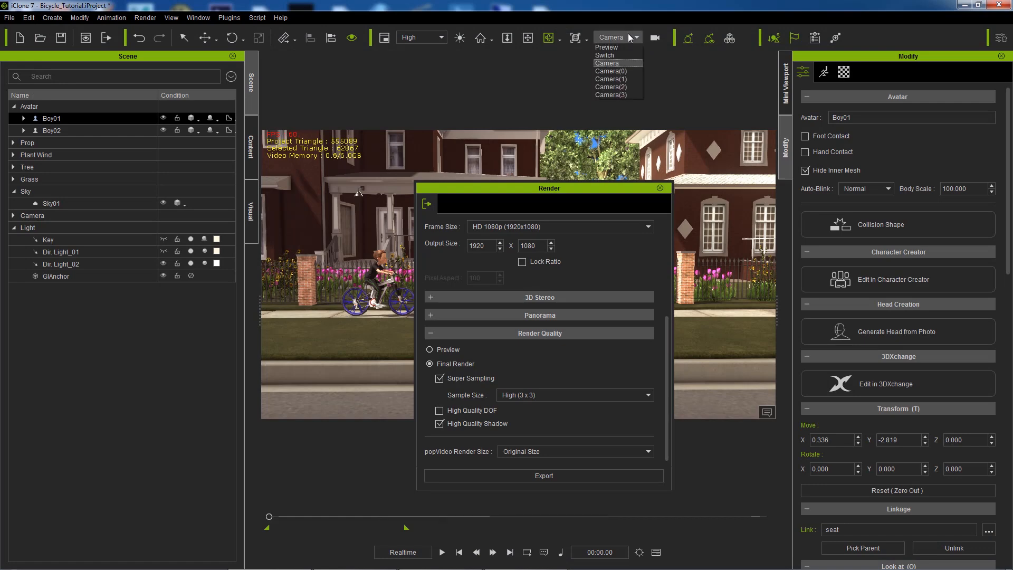
left_click(628, 72)
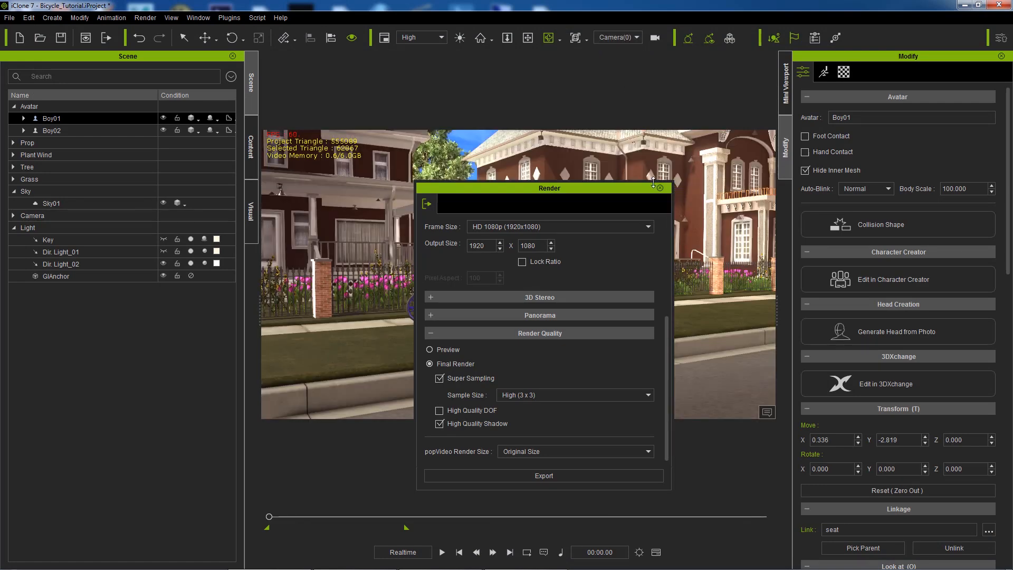
left_click(660, 189)
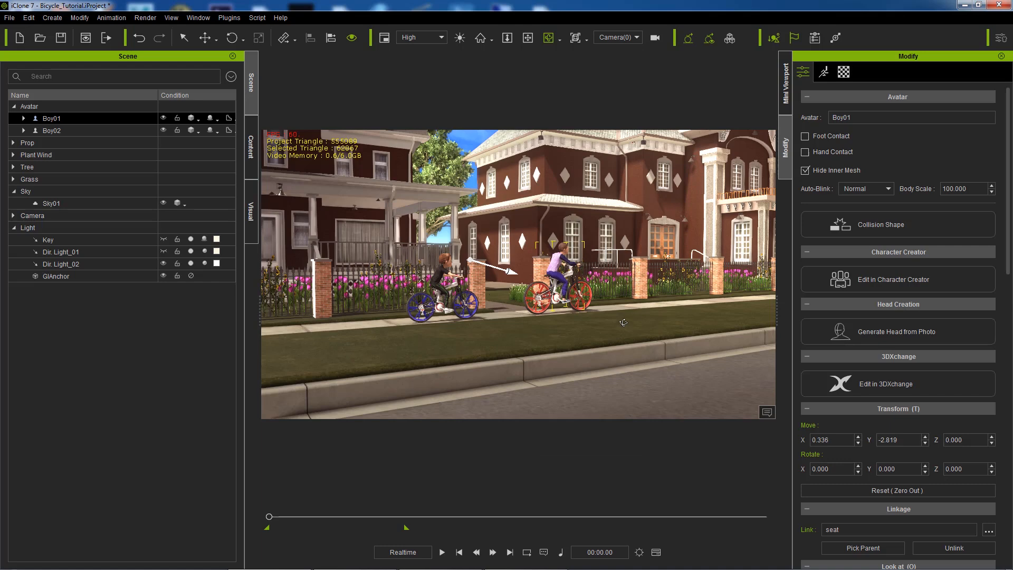
left_click(146, 18)
left_click(179, 61)
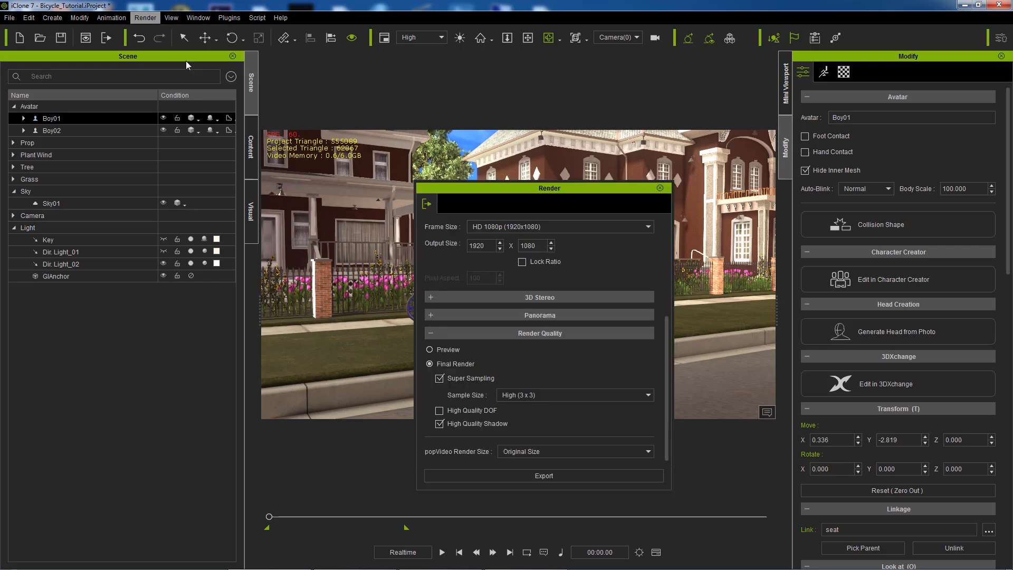
left_click(538, 476)
type("03")
key("Return")
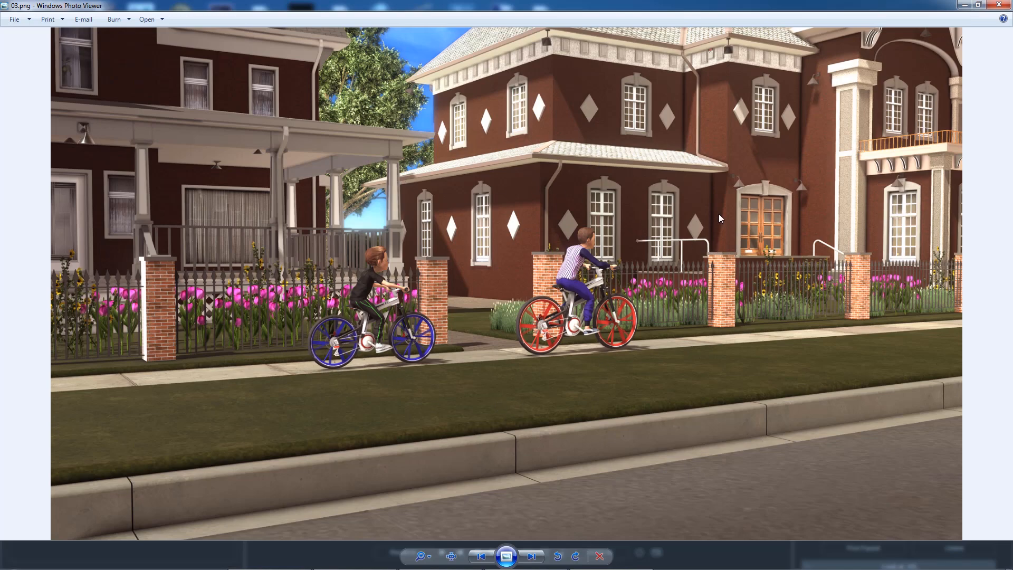
left_click(999, 5)
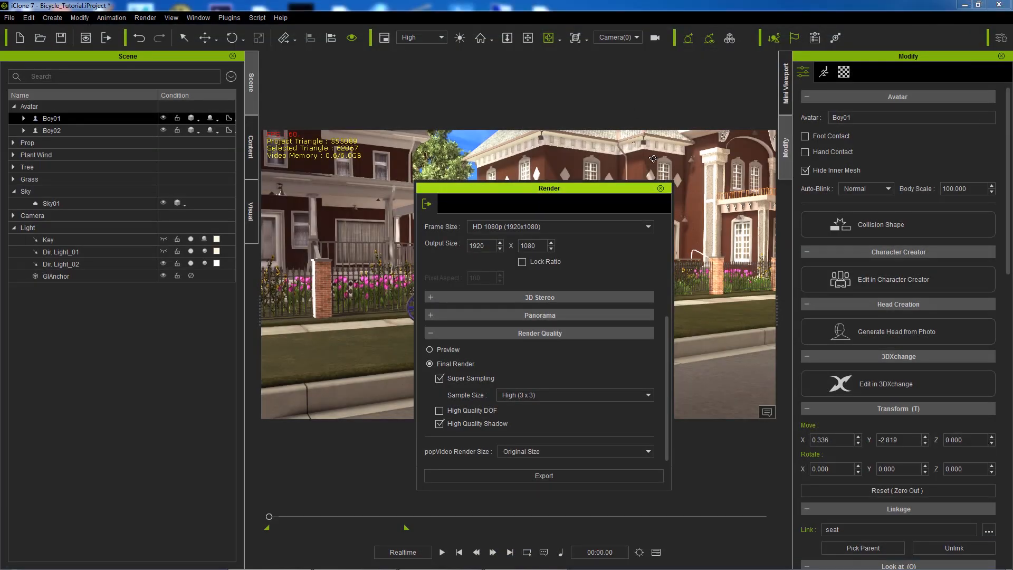
Step: View through Camera(2) and export the boy's close-up still as 04.png
left_click(659, 188)
left_click(627, 38)
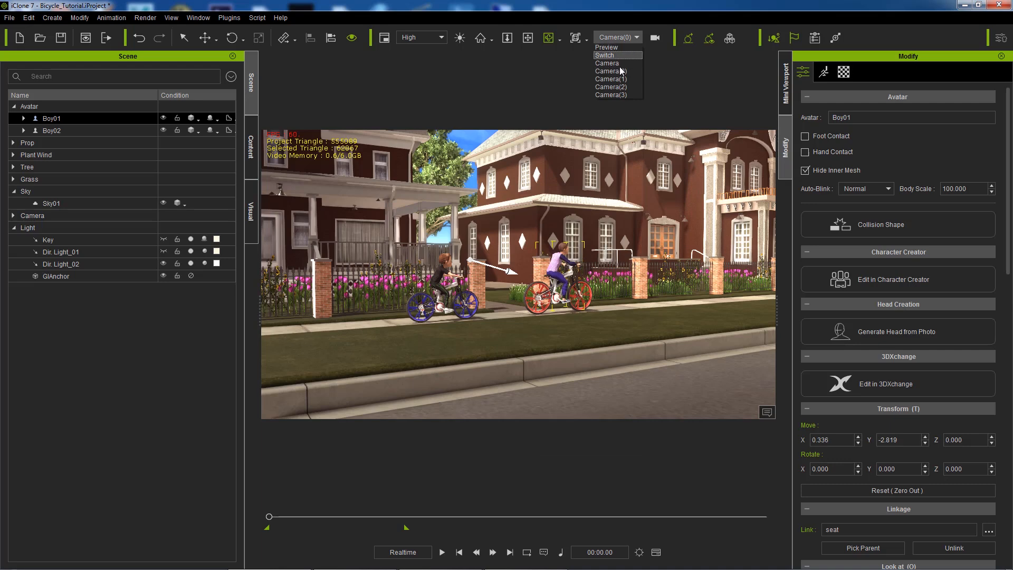
left_click(613, 87)
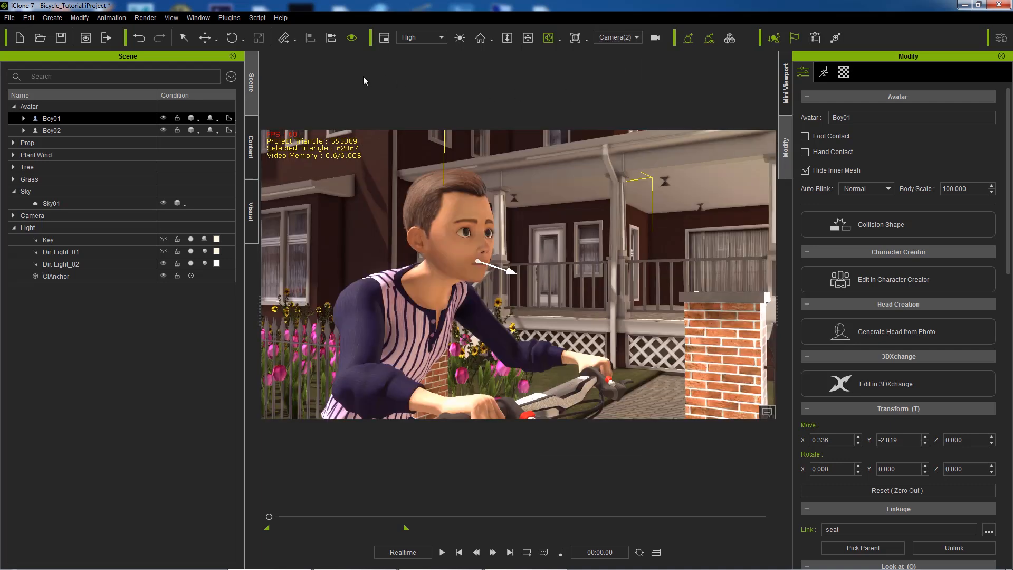
left_click(148, 20)
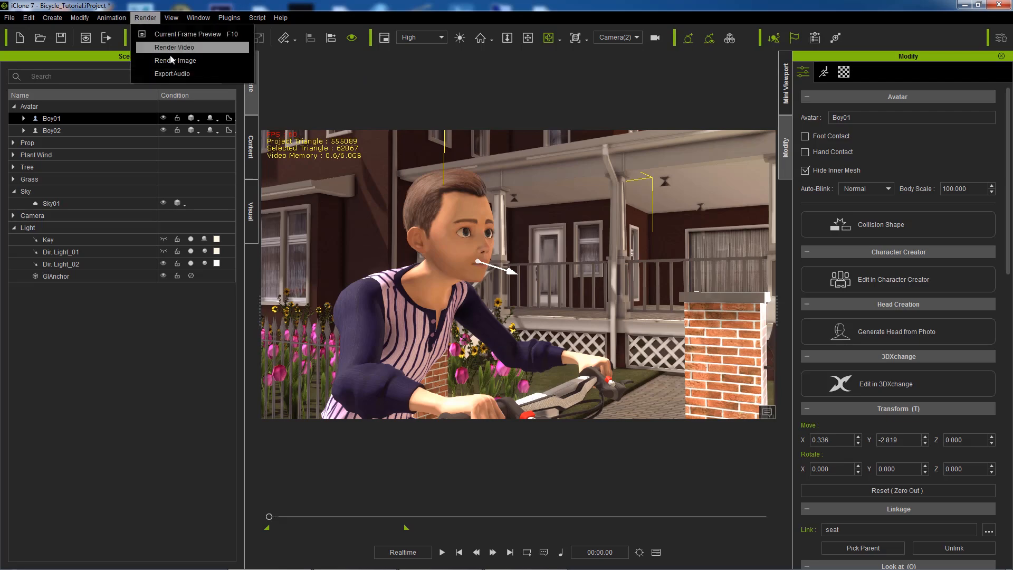
left_click(191, 62)
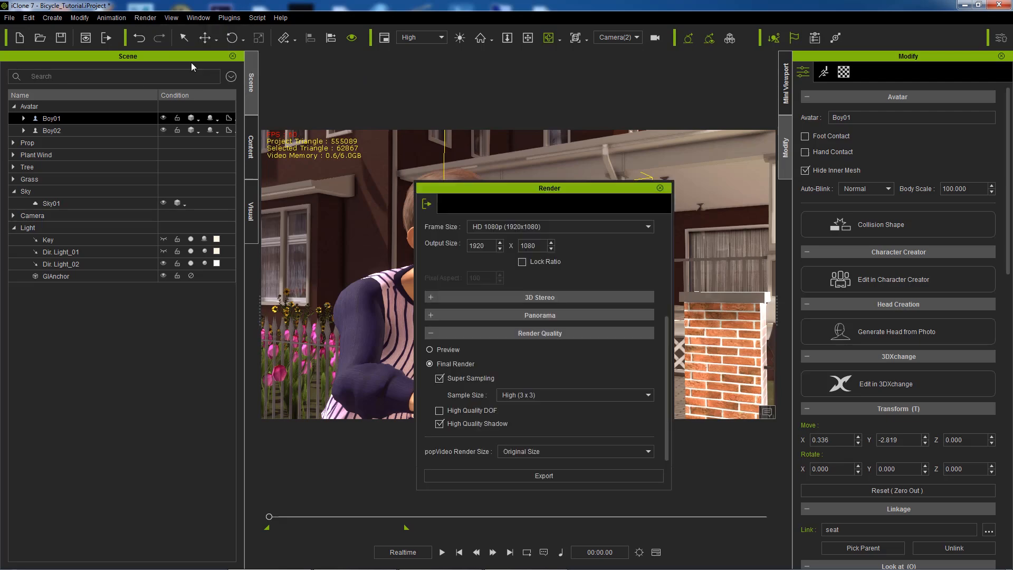
left_click(554, 475)
type("04")
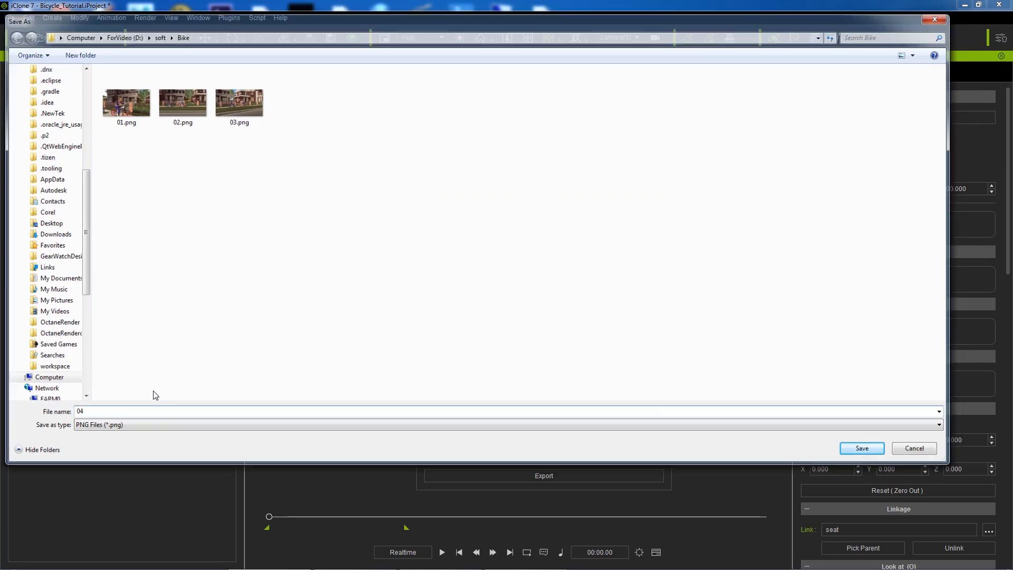
key("Return")
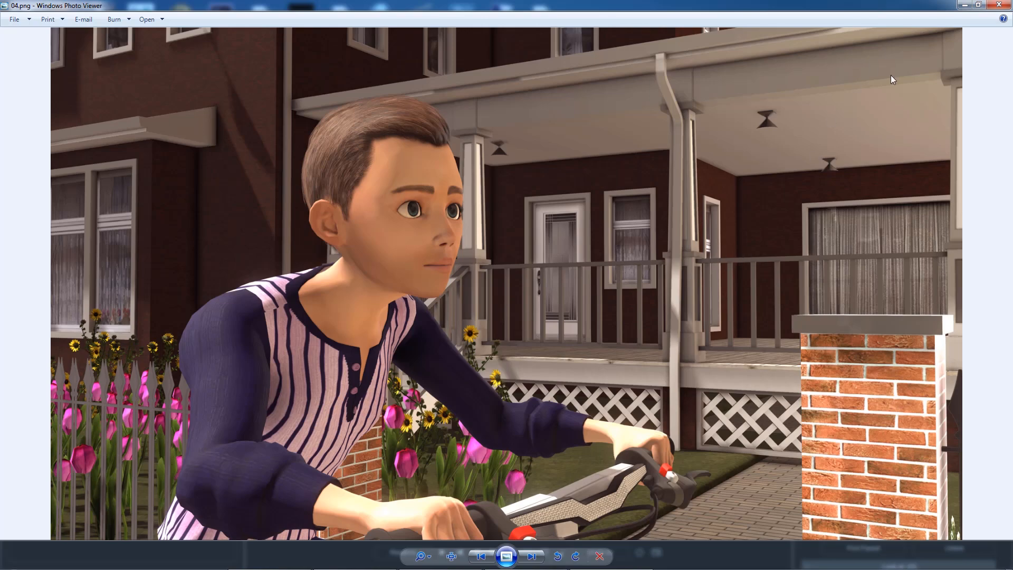
left_click(999, 5)
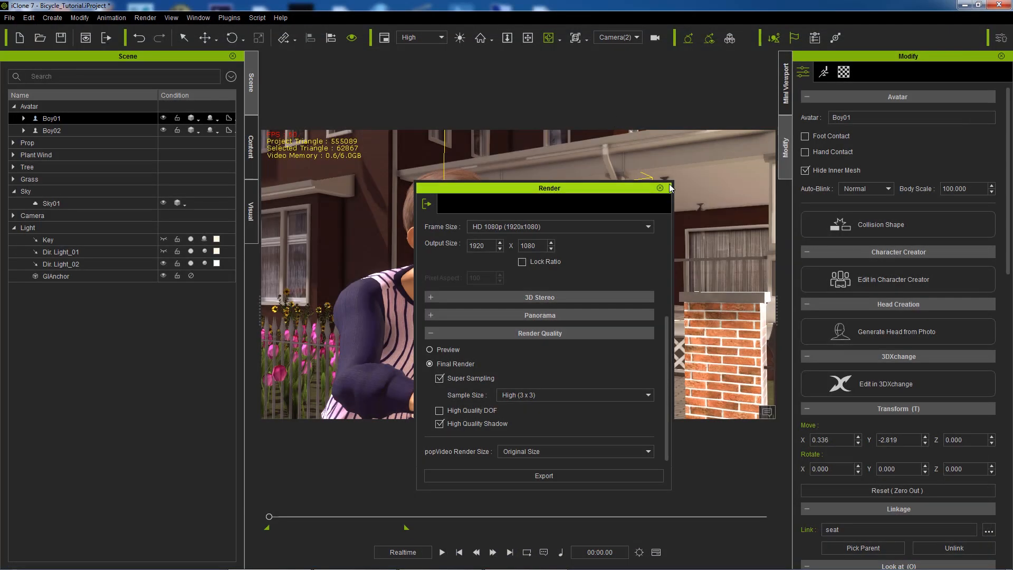
Step: View the bikers through Camera(3) and close the render settings panel
left_click(630, 38)
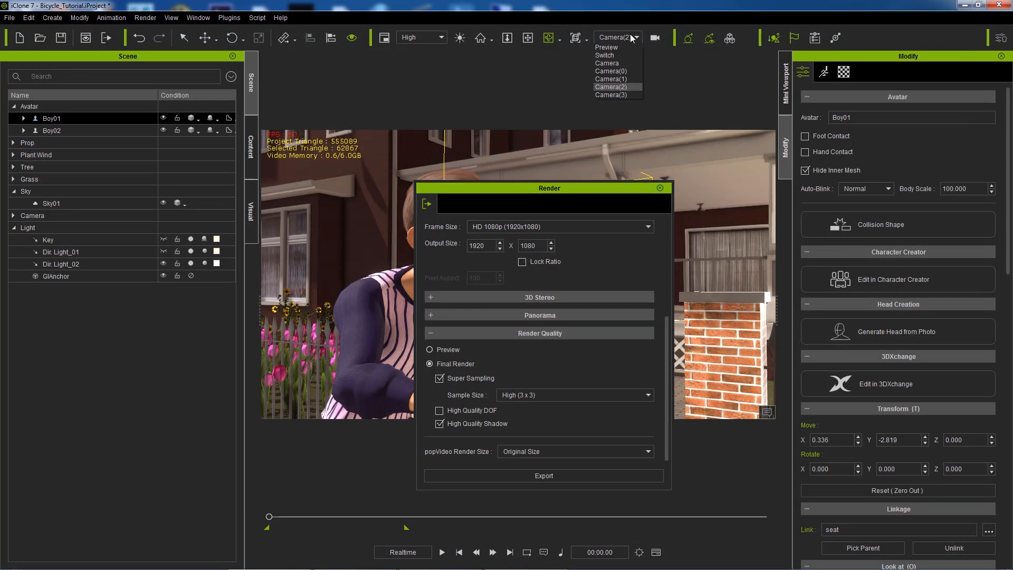
left_click(615, 96)
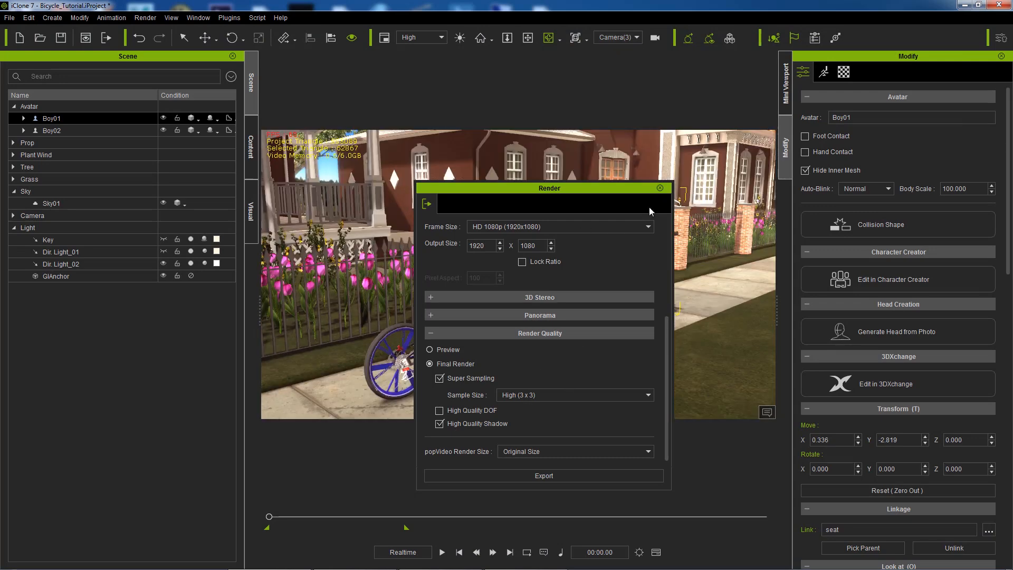
left_click(660, 188)
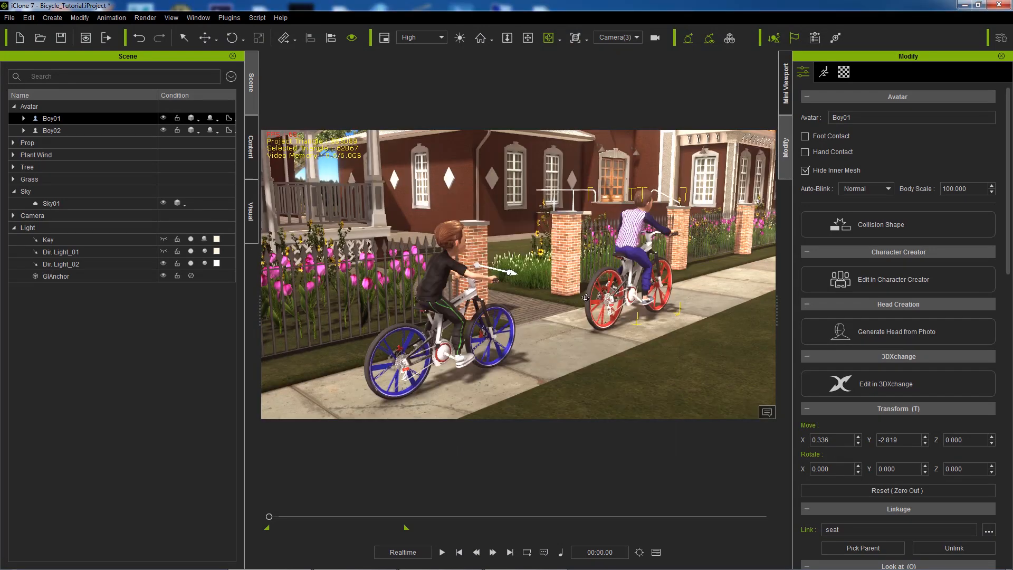
Step: Check the Key light, Dir. Light_01 and Dir. Light_02, then open Sky01's Glow texture channel
left_click(51, 240)
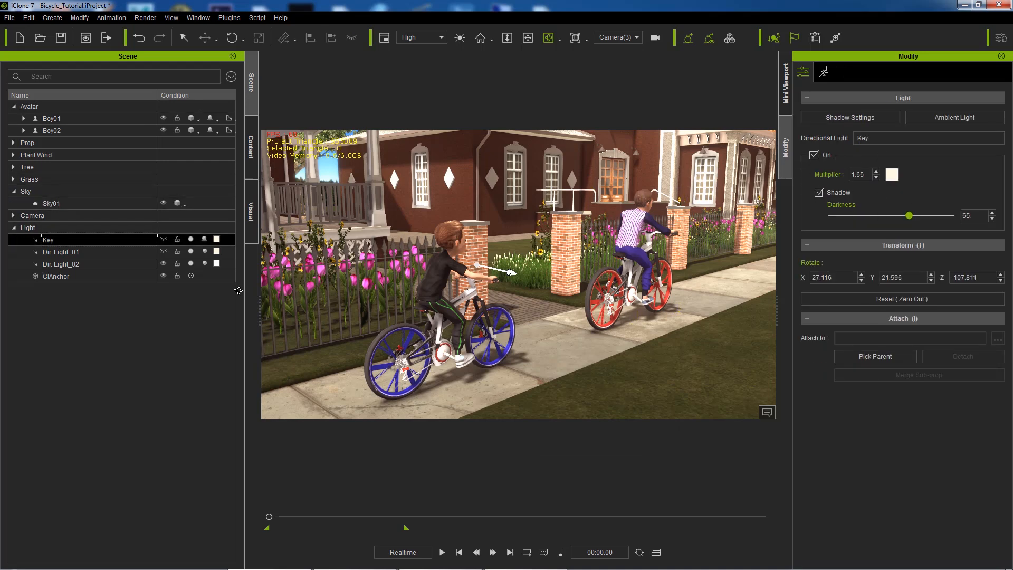
left_click(86, 256)
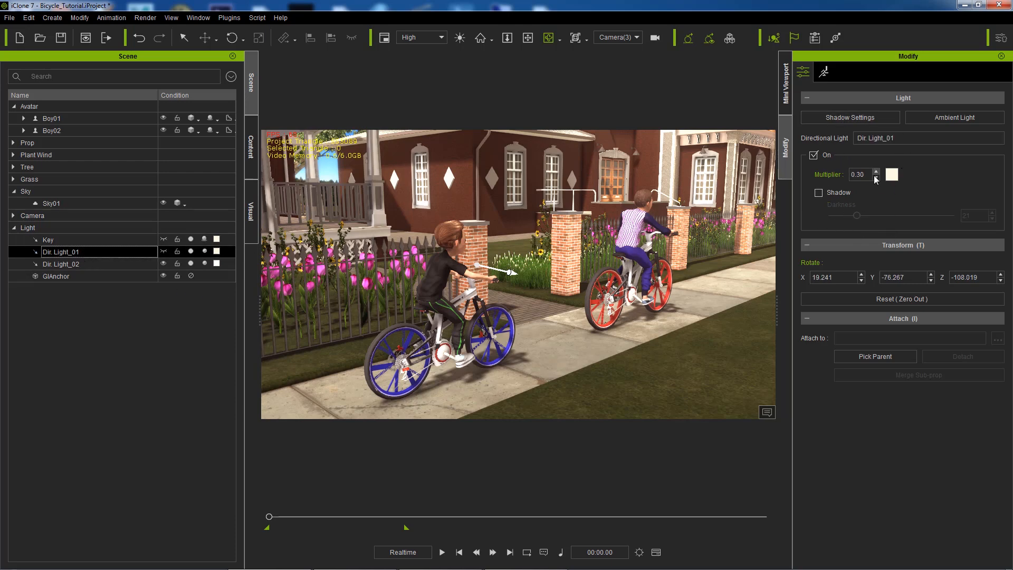
left_click(72, 267)
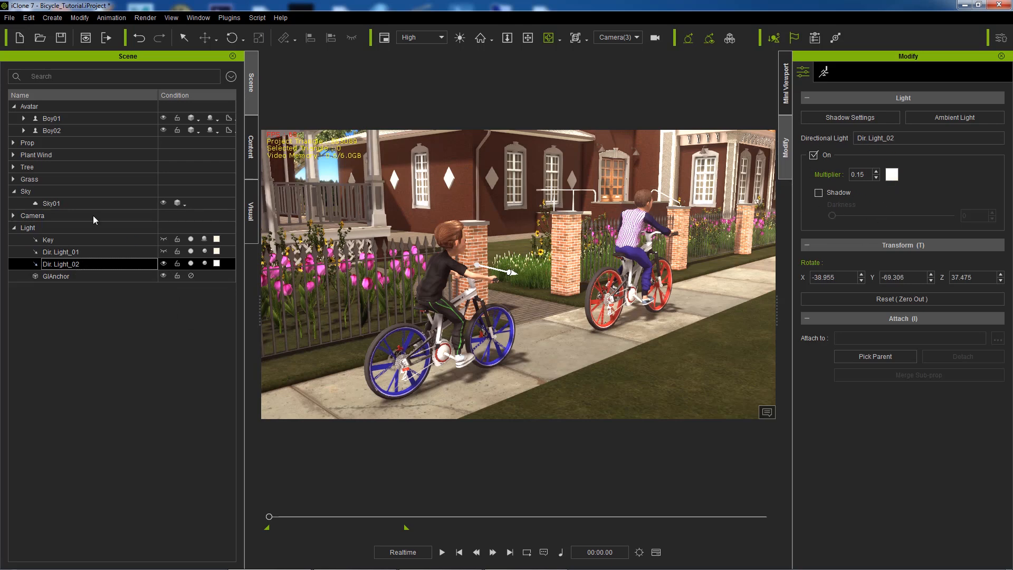
left_click(48, 204)
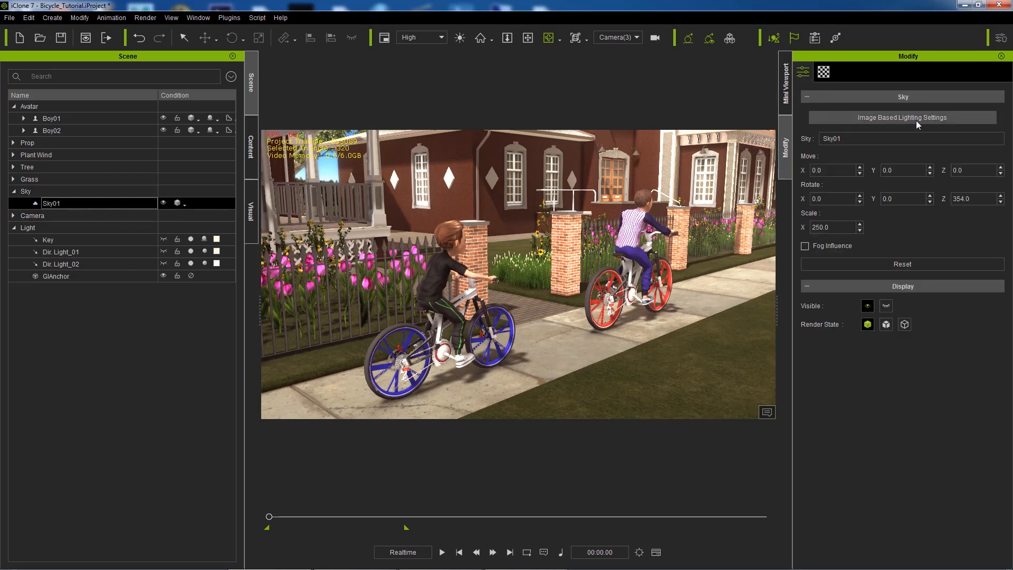
left_click(823, 74)
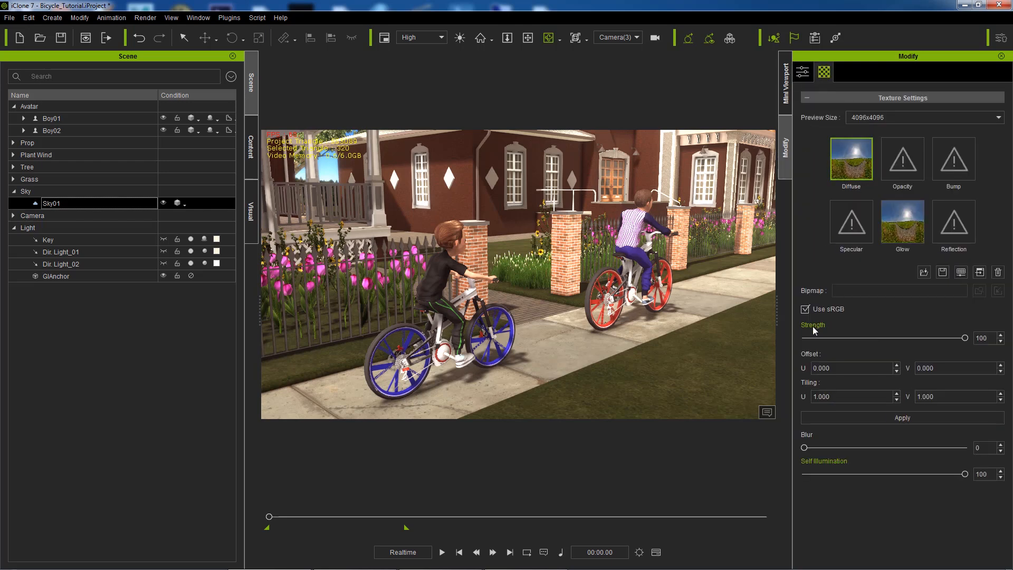
left_click(903, 224)
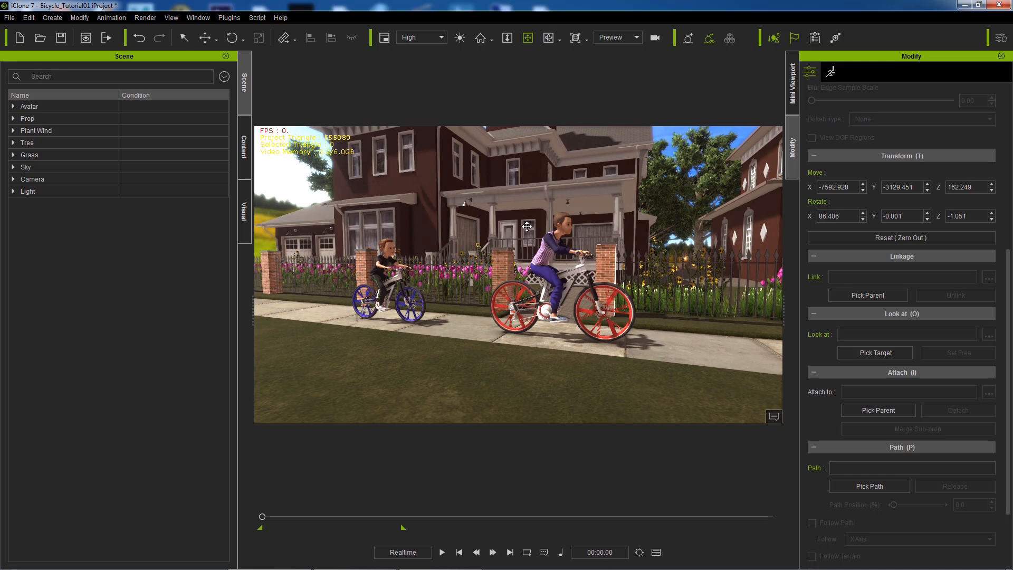
Step: Show the default Camera's model, frame and orbit around it, look through it, then return to Preview
left_click(32, 179)
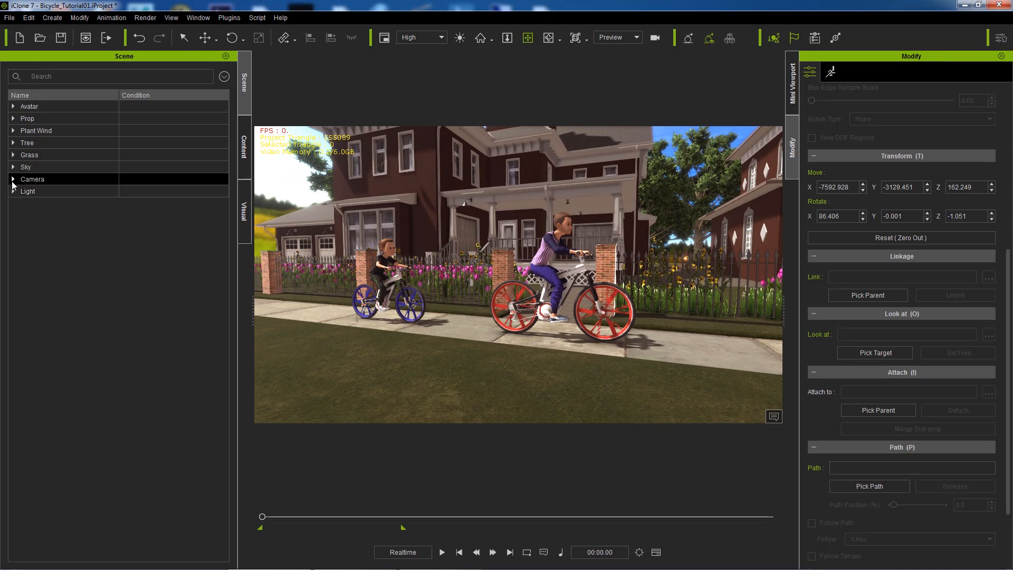
left_click(13, 179)
left_click(84, 192)
left_click(124, 191)
left_click(480, 38)
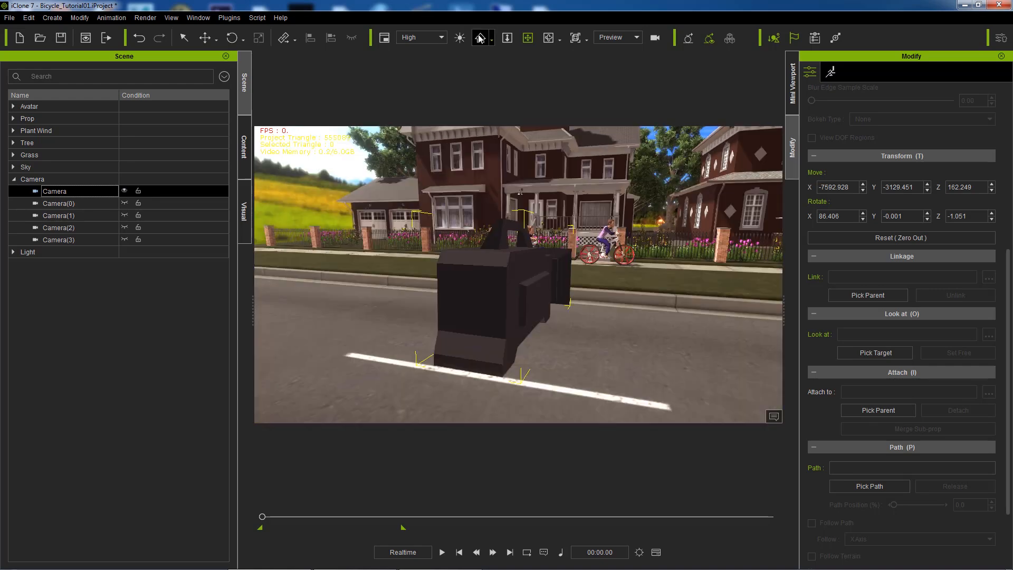
left_click(549, 38)
left_click_drag(597, 190, 557, 195)
left_click(618, 40)
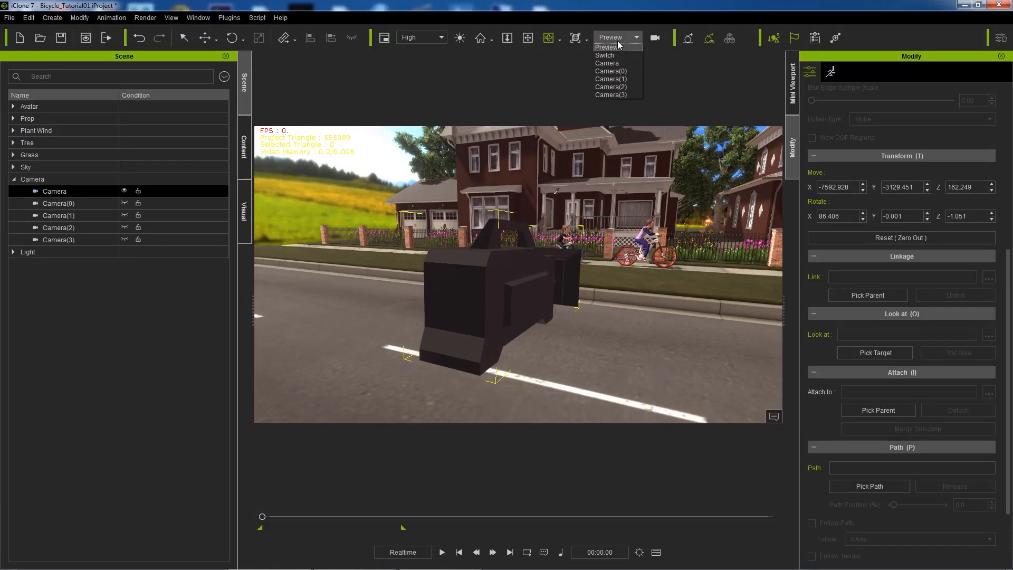
left_click(618, 63)
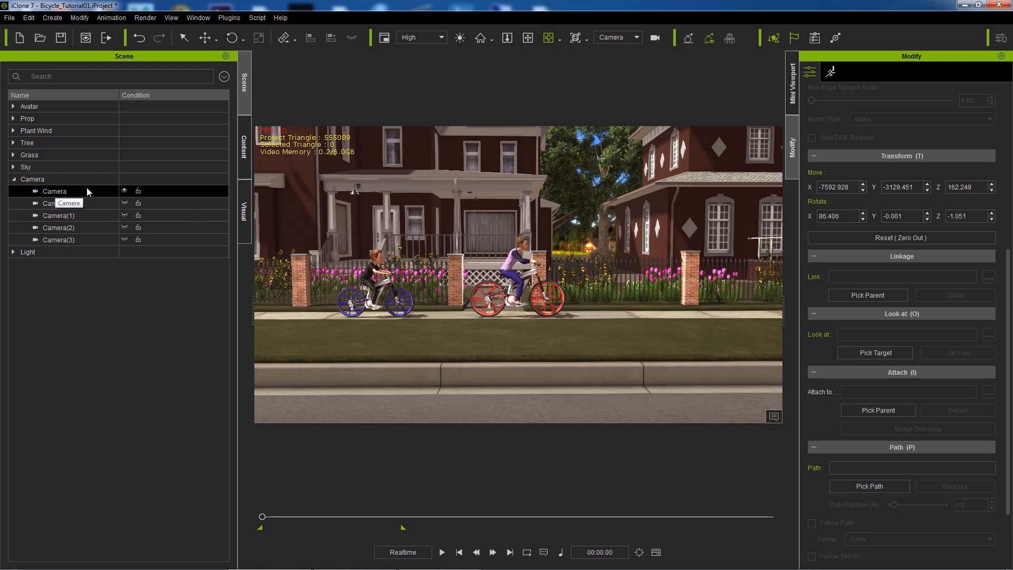
left_click(619, 39)
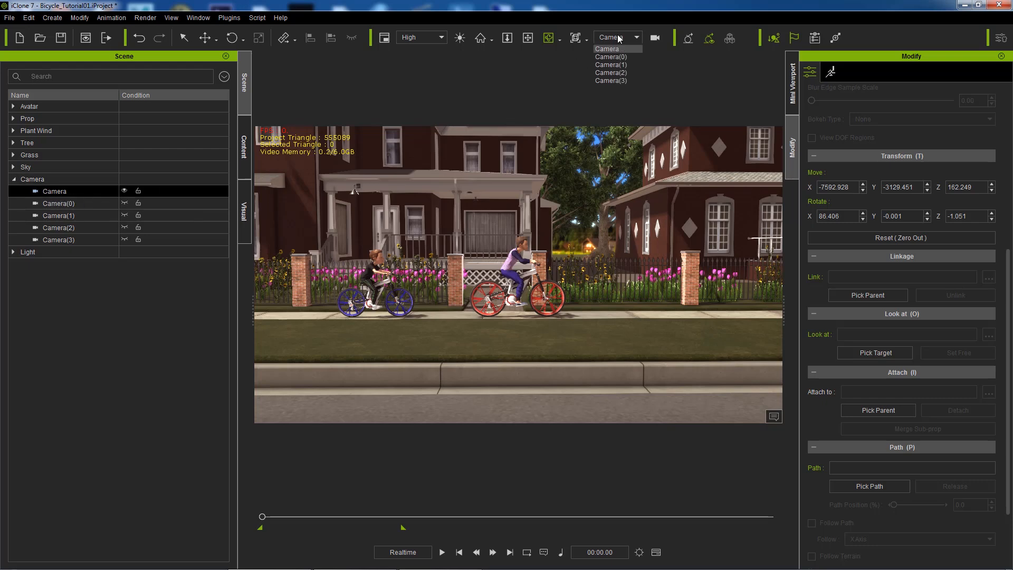
left_click(618, 48)
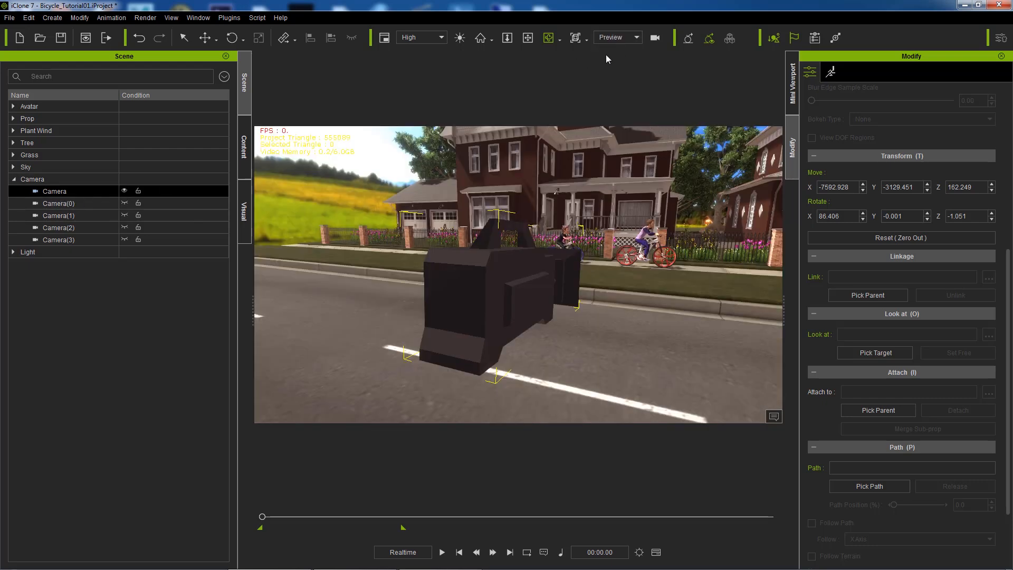
Step: Hide the default Camera, show and inspect Camera(0), and preview its shot before returning to Preview
left_click(124, 192)
left_click(105, 203)
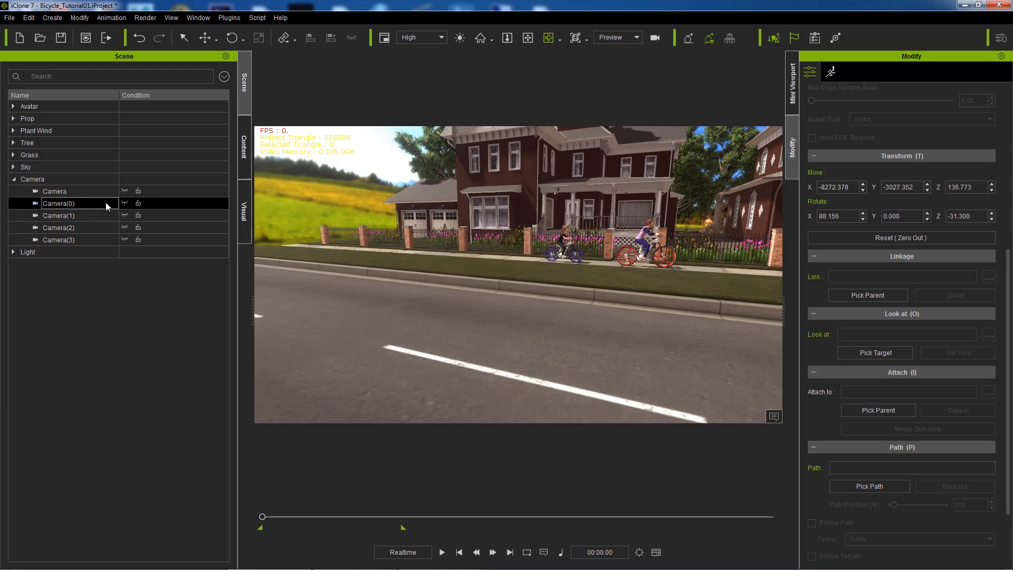
left_click(125, 203)
left_click(615, 37)
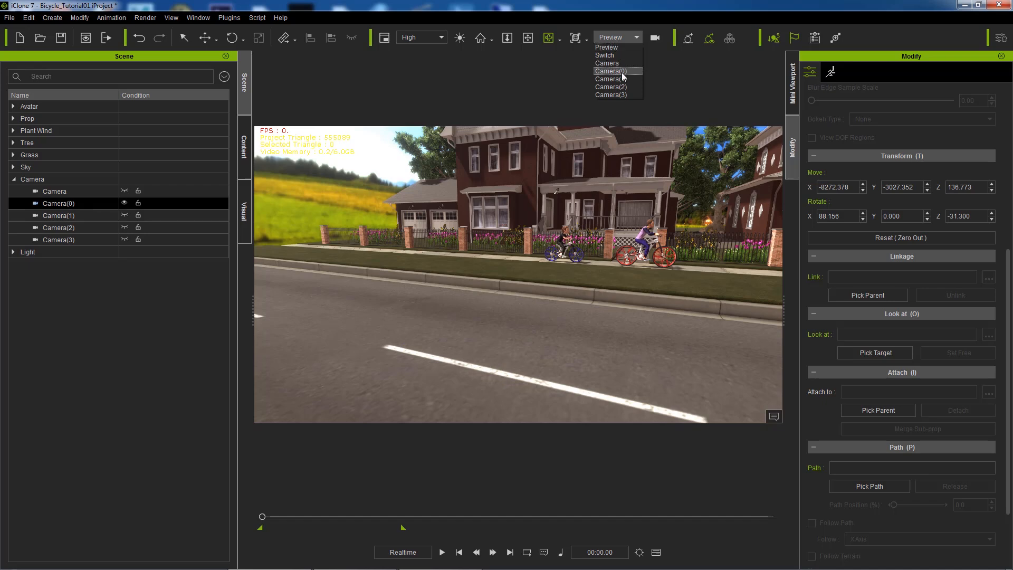
left_click(607, 47)
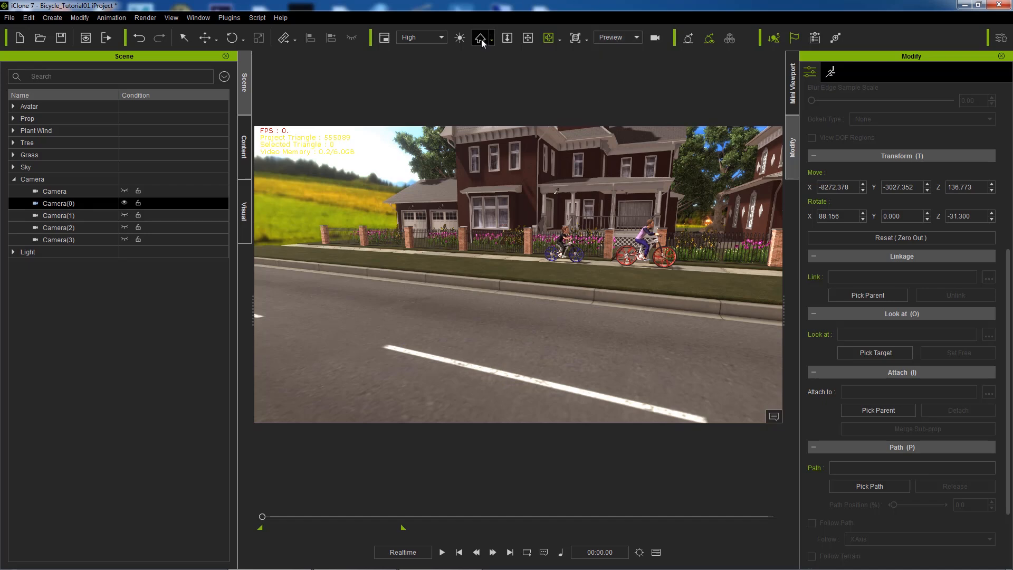
left_click(481, 39)
right_click_drag(643, 213, 747, 234)
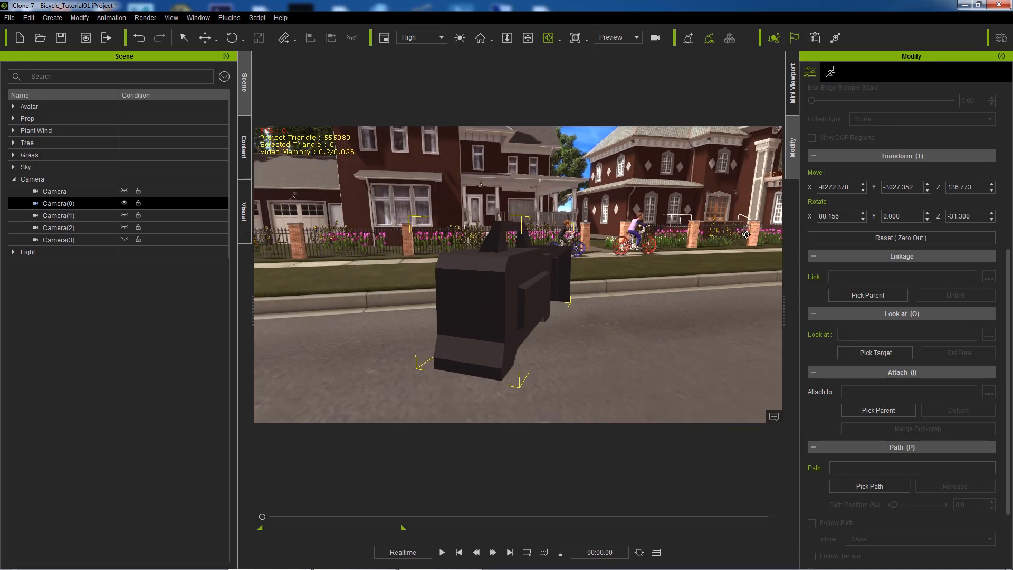
left_click(625, 39)
left_click(615, 63)
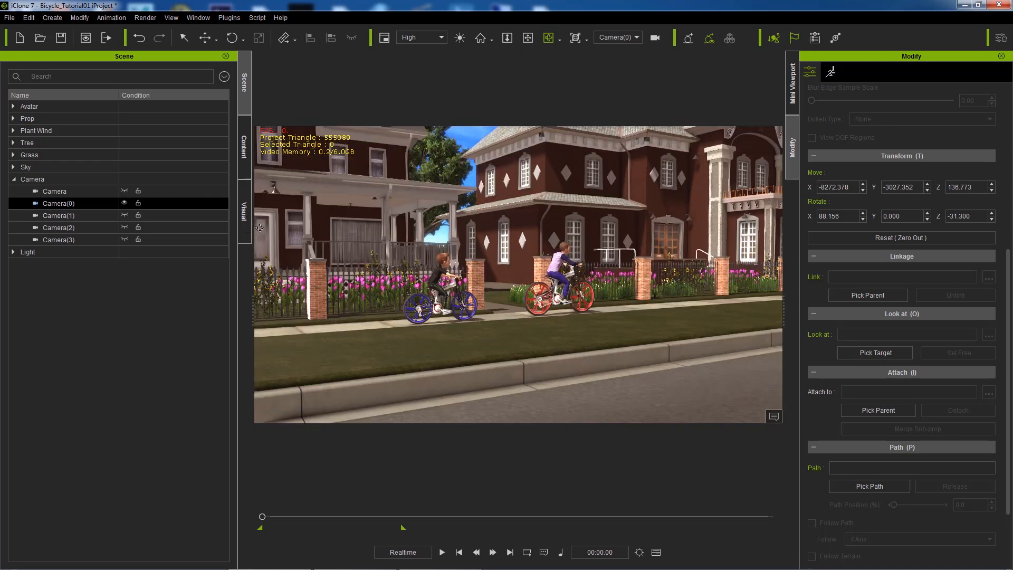
left_click(624, 37)
left_click(612, 65)
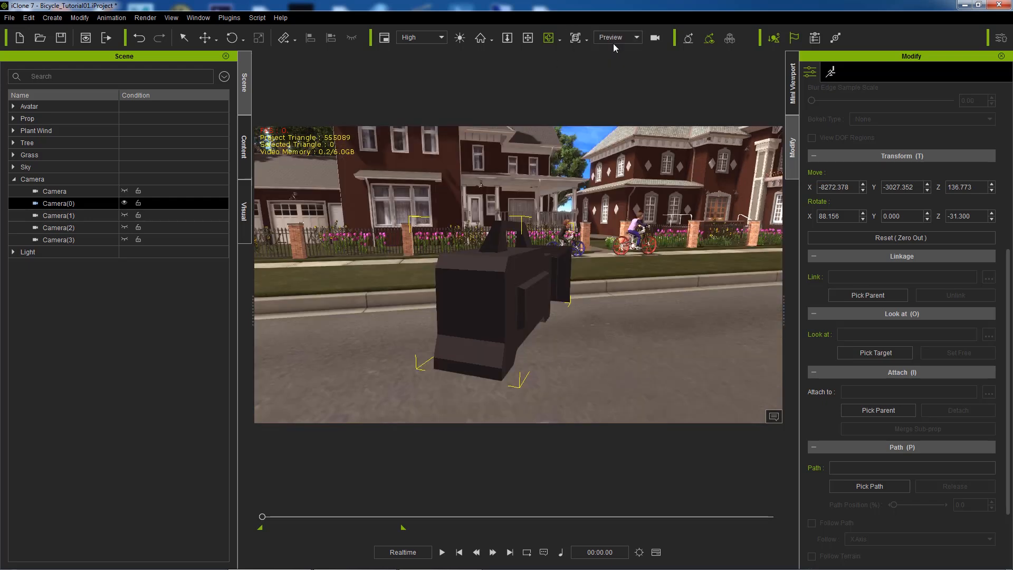
Step: Frame and orbit around Camera(1), preview its shot, then return to Preview
left_click(119, 215)
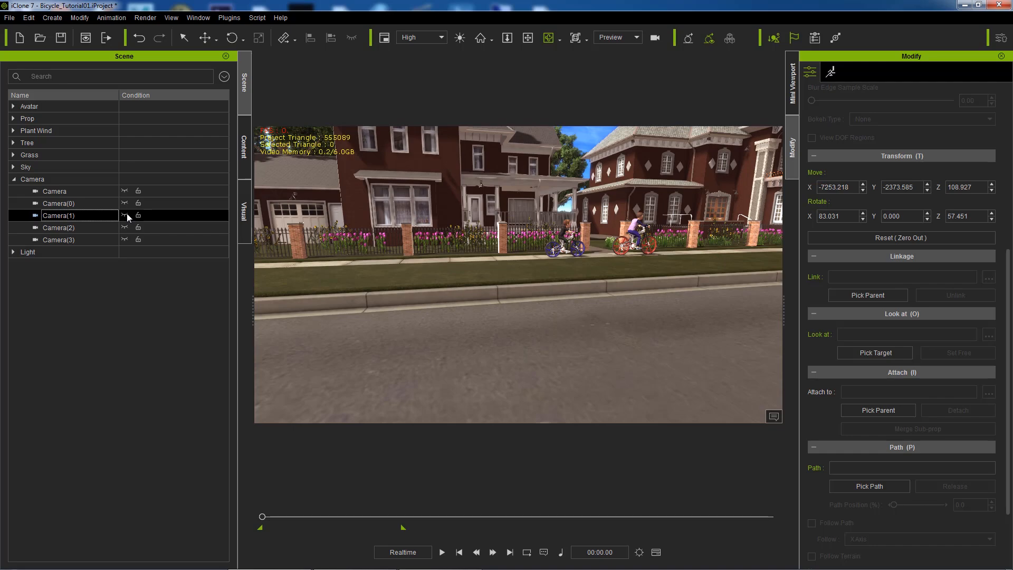
left_click(481, 38)
left_click_drag(604, 209, 567, 217)
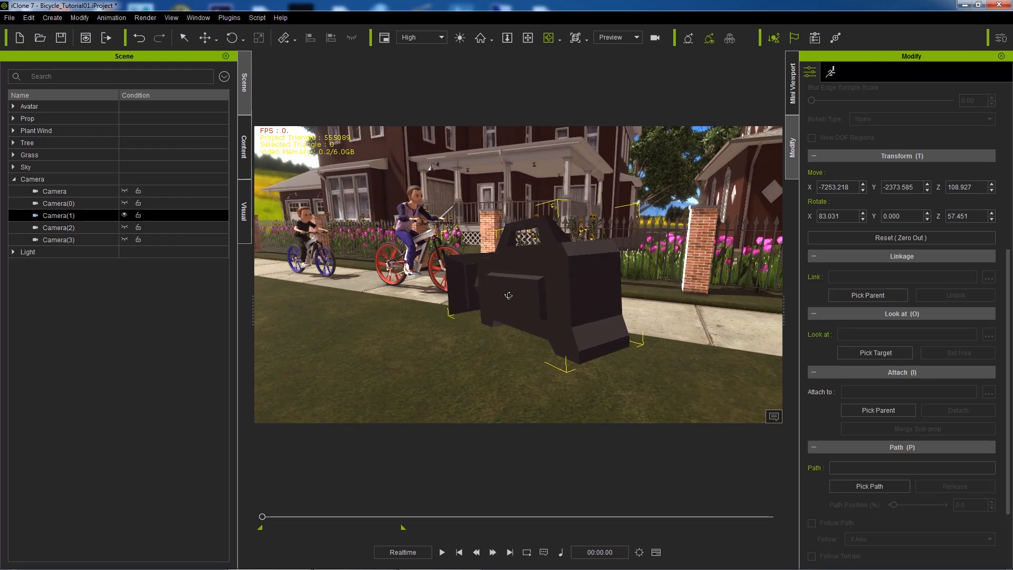
left_click(636, 37)
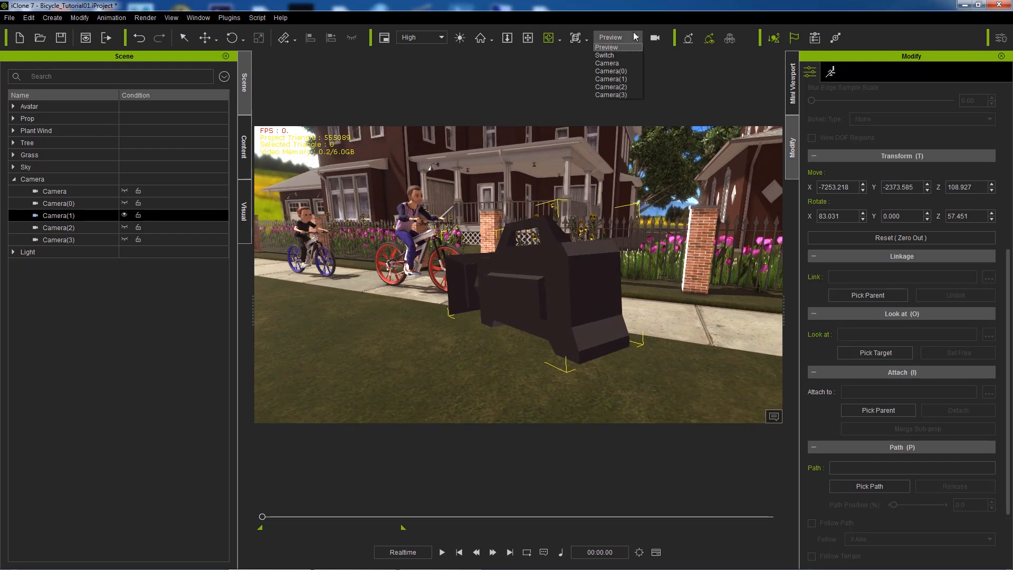
left_click(615, 77)
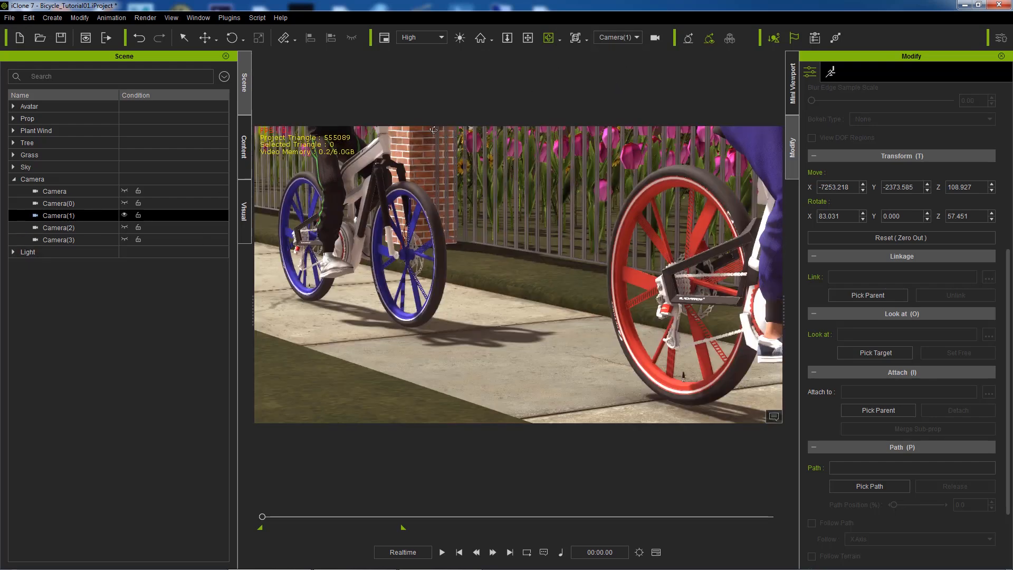
left_click(636, 37)
left_click(623, 47)
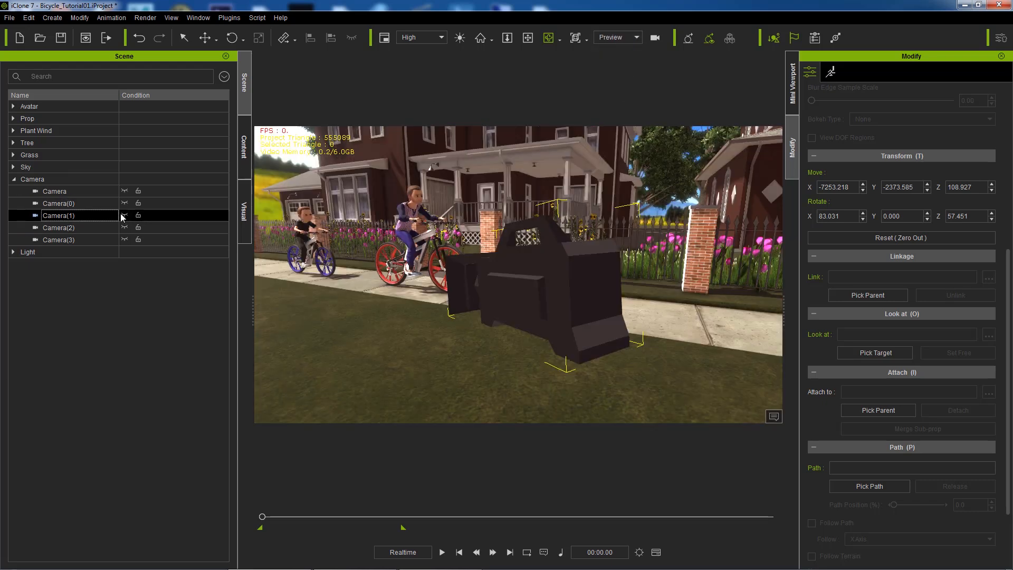
Step: Show Camera(2)'s model, check its placement, preview its shot, then return to Preview
left_click(126, 227)
left_click(125, 227)
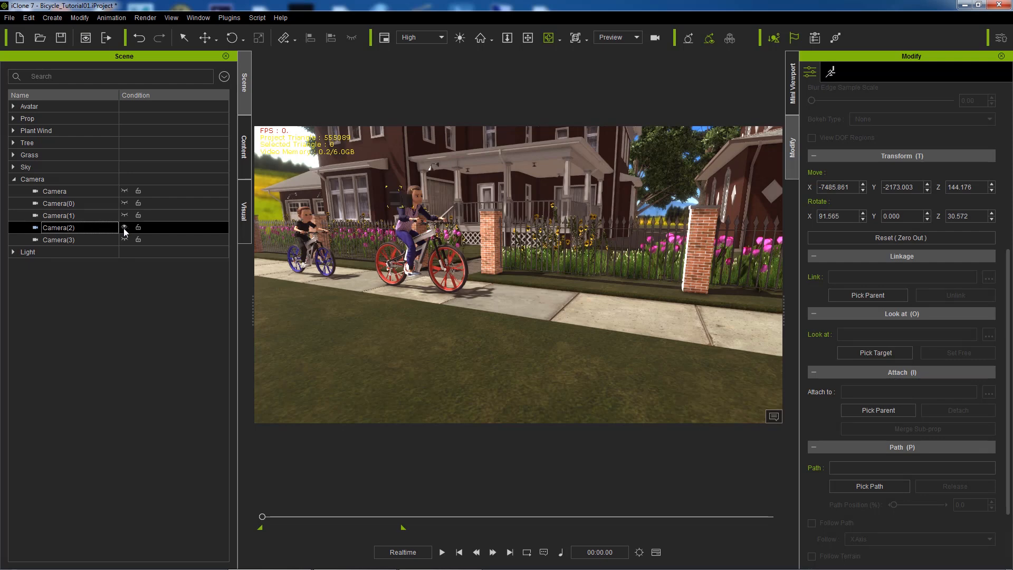
left_click(481, 38)
mouse_move(616, 208)
left_mouse_down()
mouse_move(517, 211)
mouse_move(622, 206)
left_mouse_up()
left_click(620, 38)
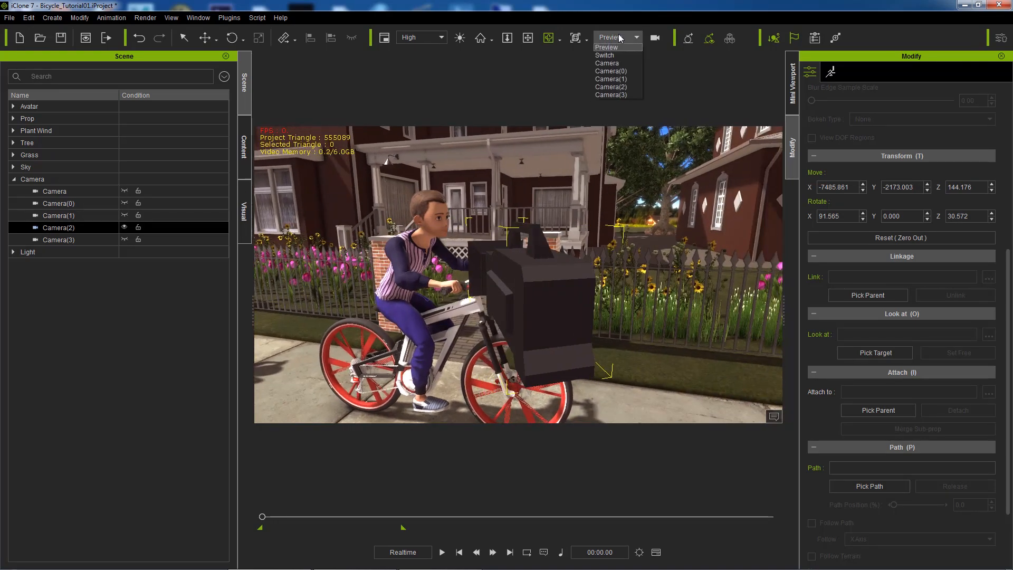
left_click(622, 87)
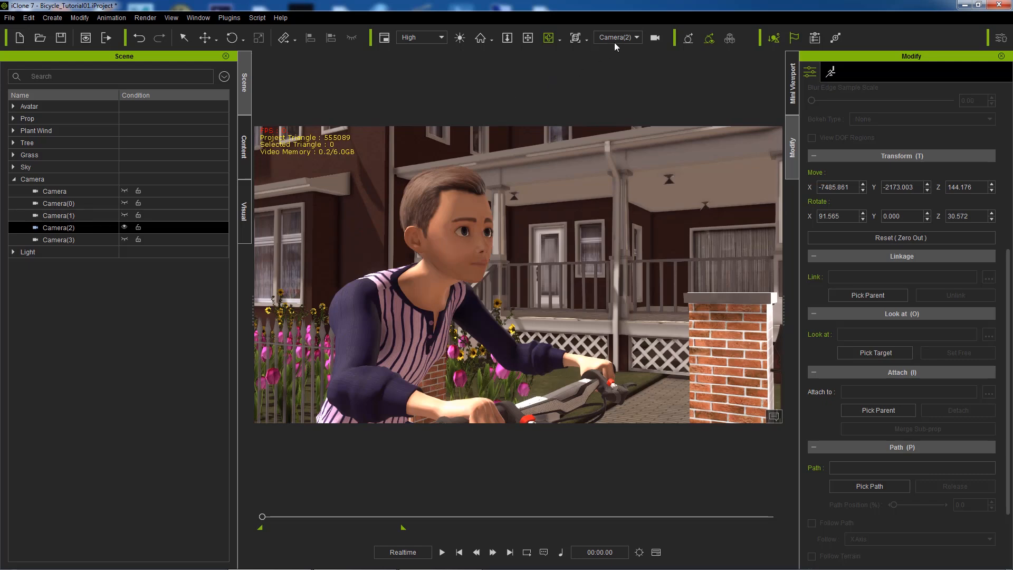
left_click(627, 37)
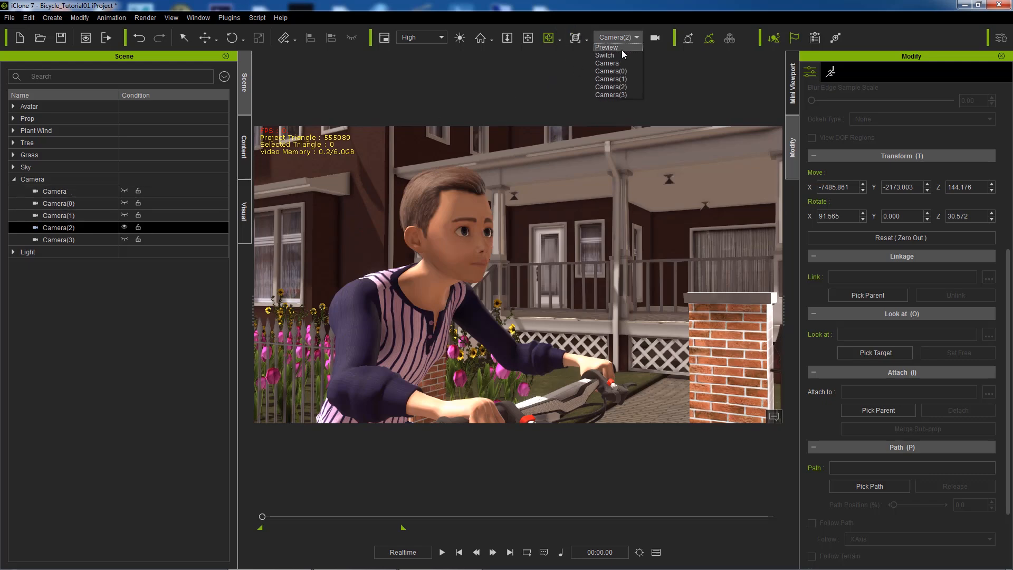
left_click(622, 49)
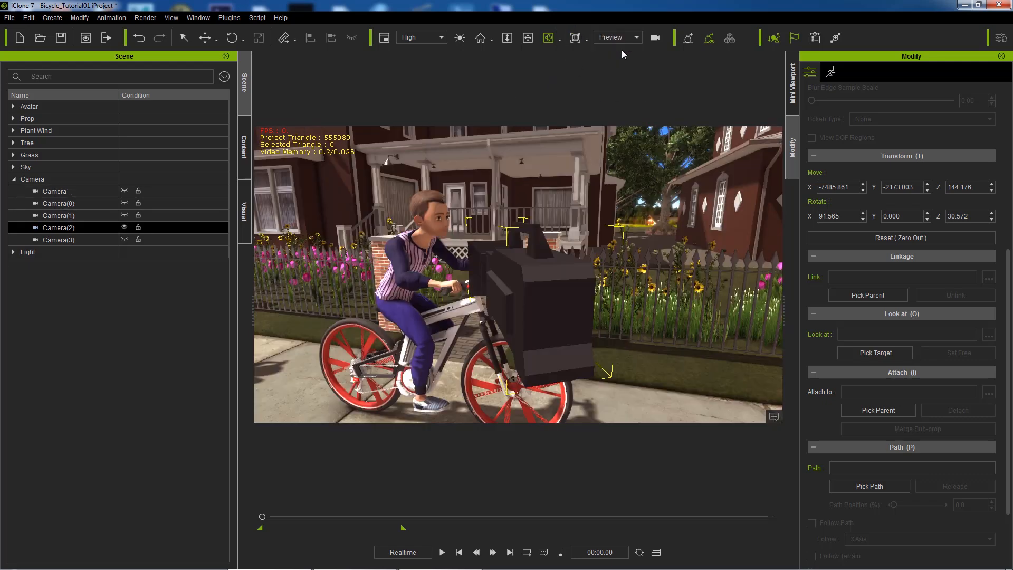
Step: Hide Camera(2), show and inspect Camera(3), preview its shot, then return to Preview
left_click(124, 227)
left_click(124, 239)
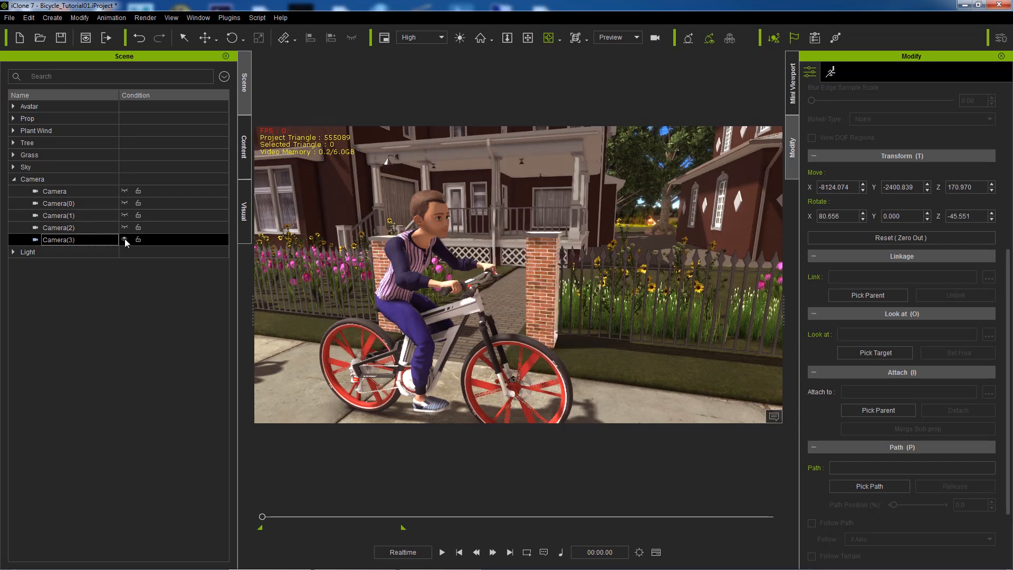
left_click(483, 37)
left_click_drag(590, 190, 577, 252)
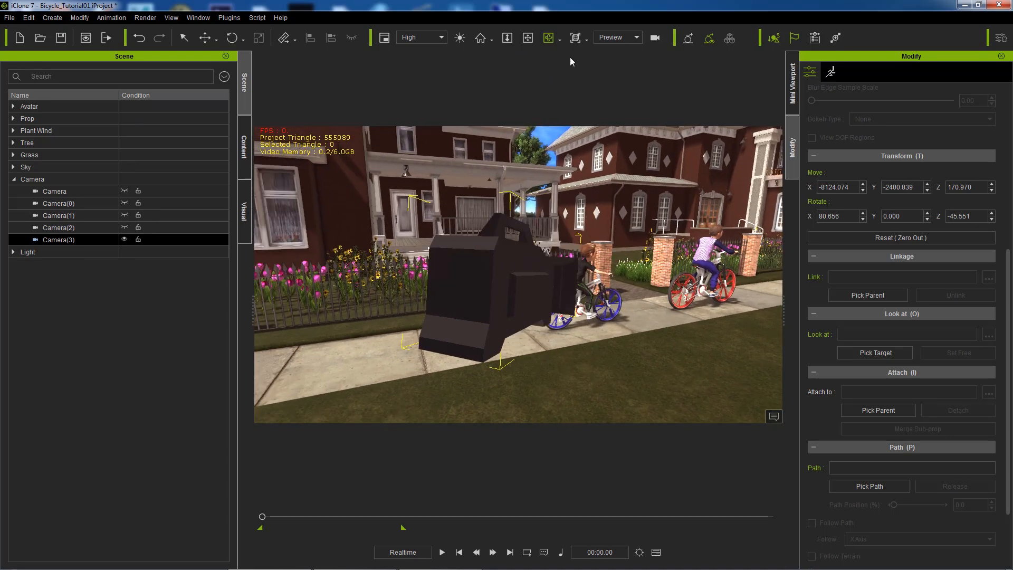
left_click(528, 38)
left_click_drag(567, 174, 498, 184)
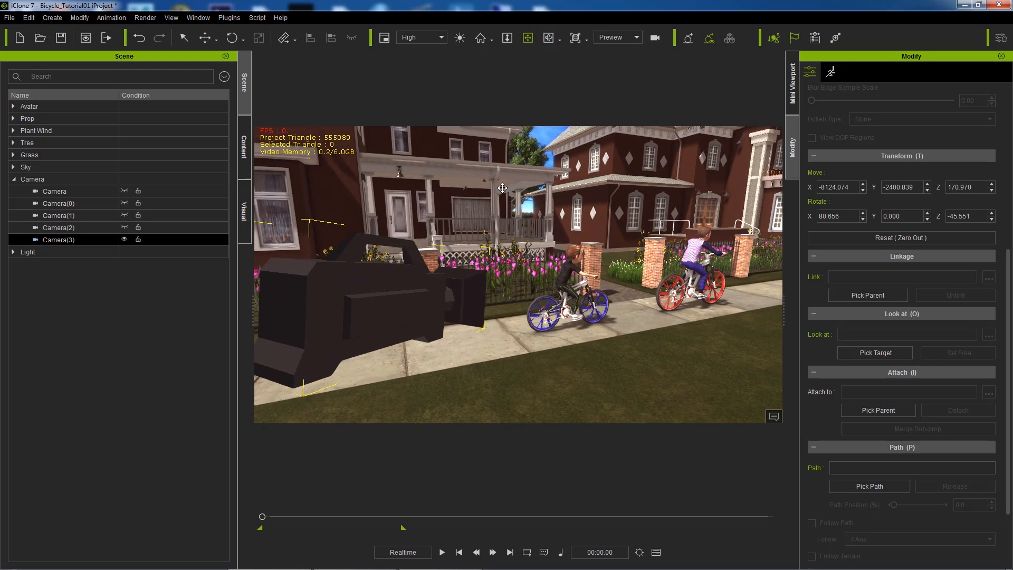
left_click(617, 38)
left_click(612, 94)
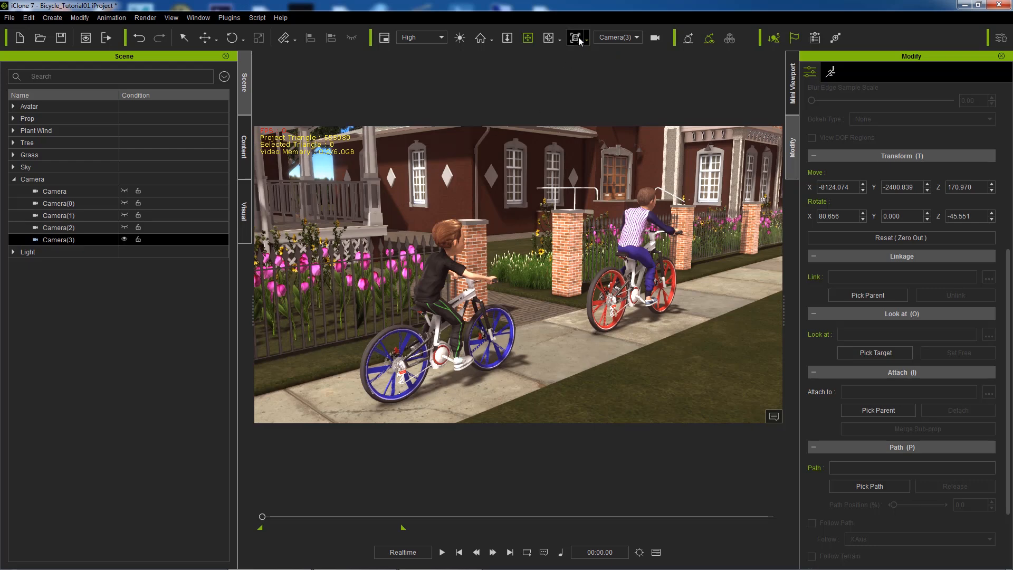
left_click(620, 38)
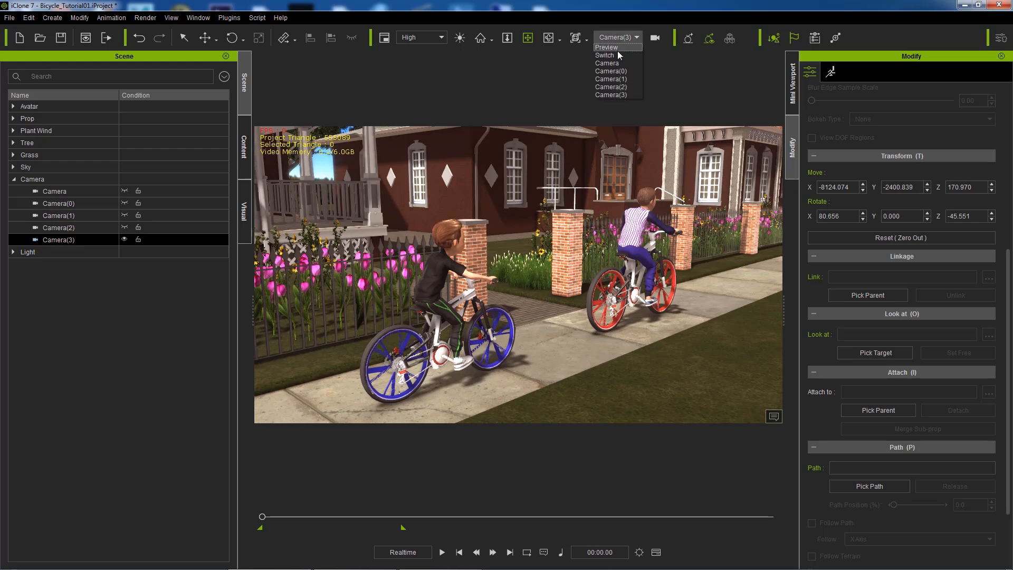
left_click(618, 49)
Step: Pan and zoom the Preview view in close on the boy on the red-wheeled bike
left_click_drag(630, 282, 374, 280)
left_click_drag(448, 272, 306, 303)
left_click_drag(430, 338, 403, 339)
scroll(631, 331, "up", 5)
left_click_drag(733, 325, 530, 334)
scroll(530, 334, "up", 5)
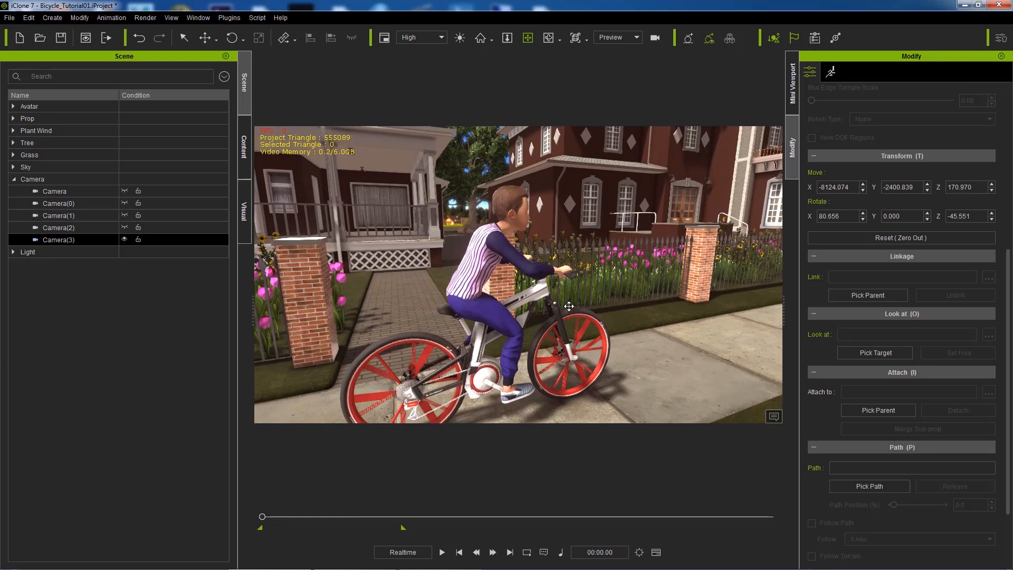
scroll(569, 307, "up", 2)
Step: Select the main Camera and view the scene through it
left_click(62, 191)
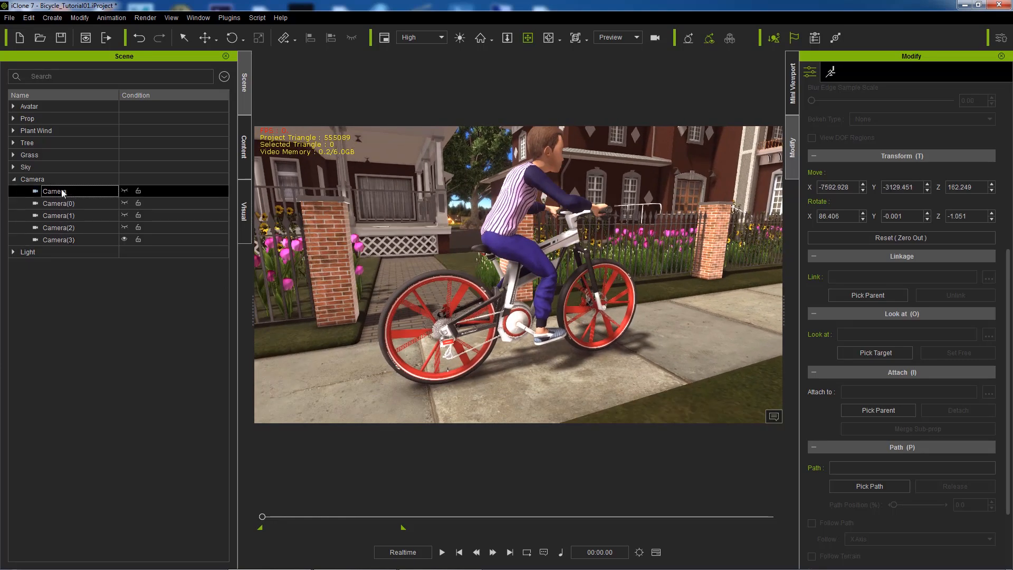
left_click(617, 37)
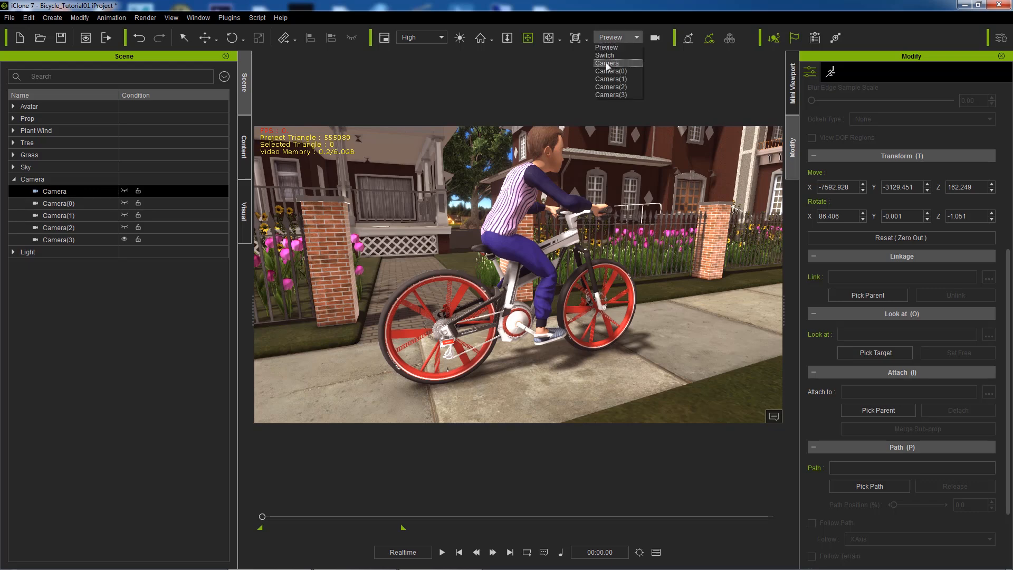
left_click(607, 65)
left_click(65, 193)
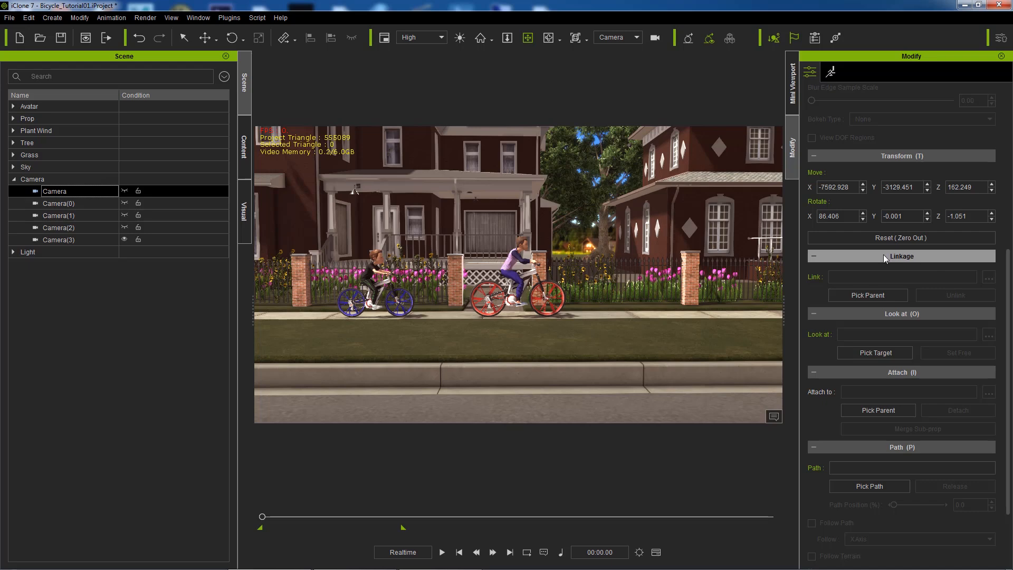
Step: Link the Camera to the red bike's MainFrame sub-node, then go back to the Preview view
left_click(870, 294)
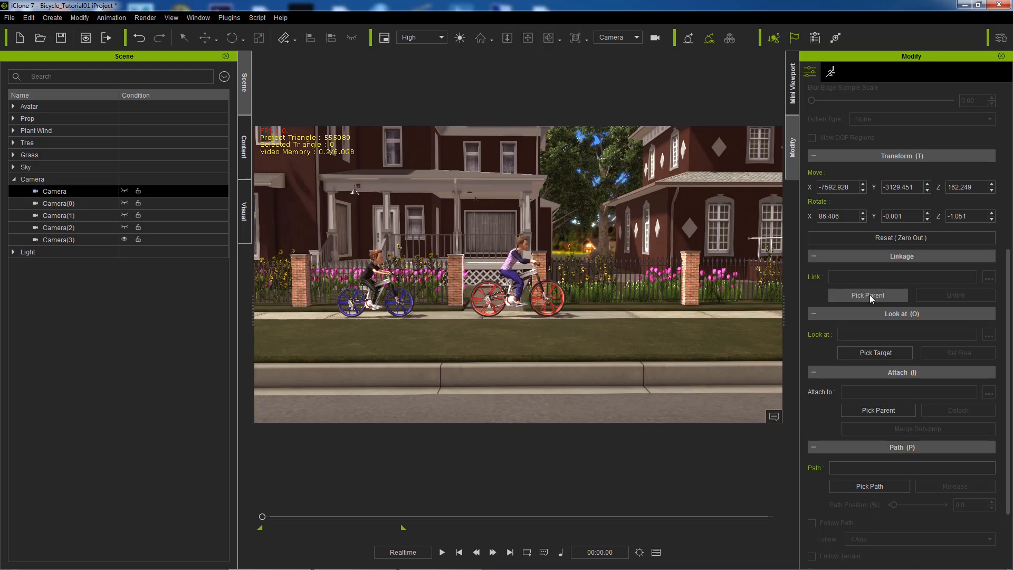
left_click(534, 271)
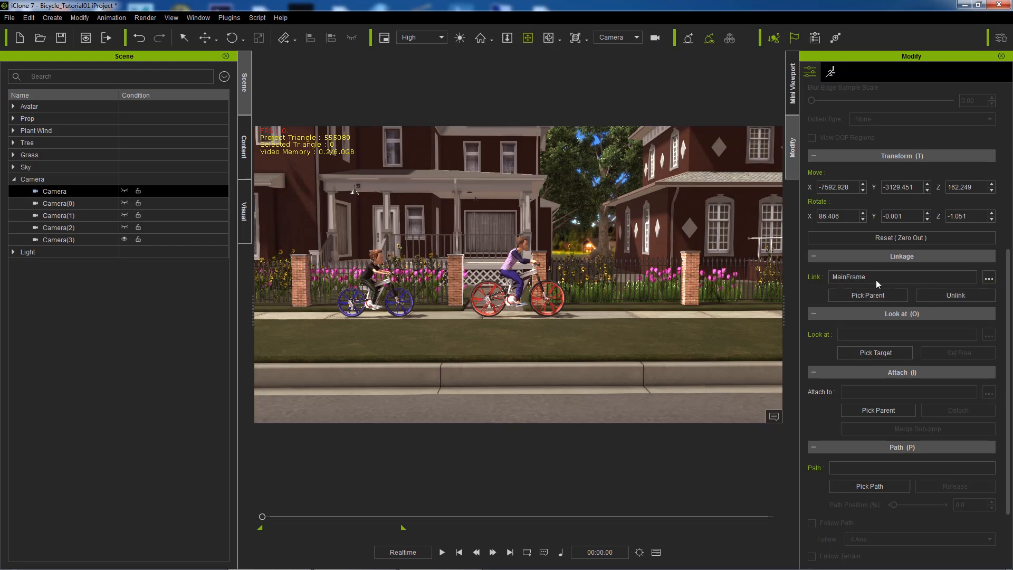
left_click(990, 278)
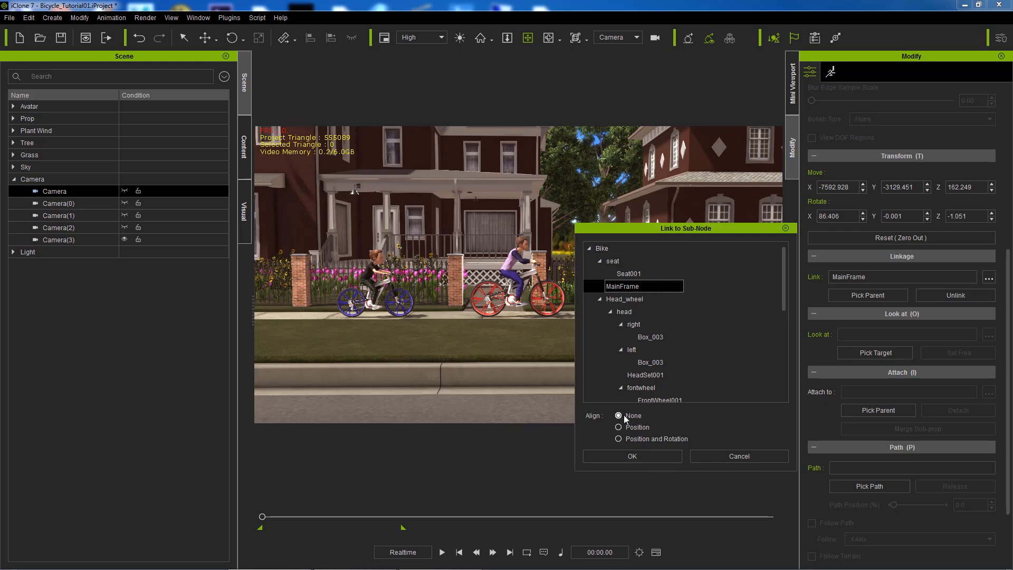
left_click(660, 456)
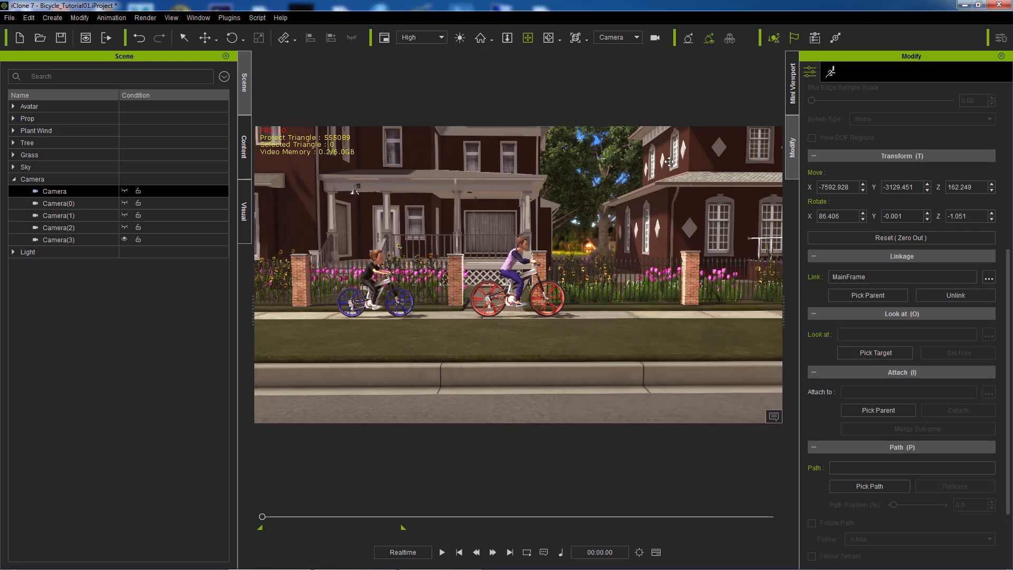
left_click(636, 35)
left_click(617, 45)
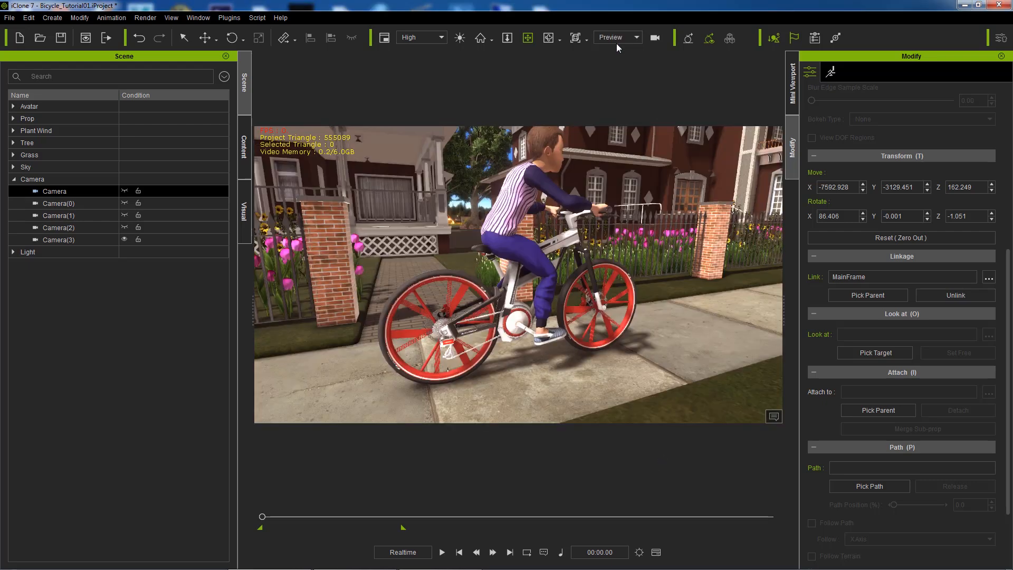
Step: Link Camera(0) to the bicycle's MainFrame sub-node
left_click(85, 204)
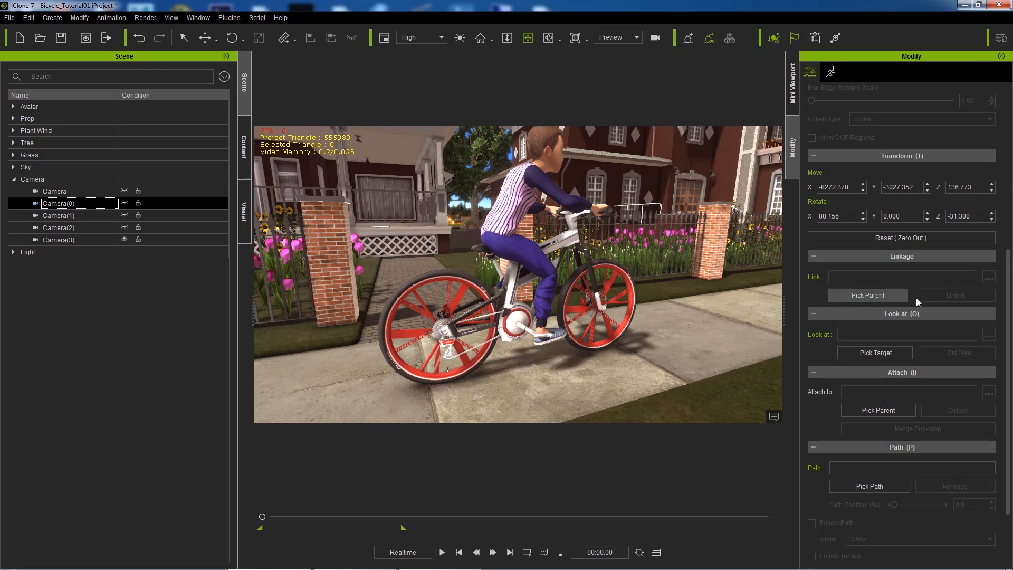
left_click(882, 294)
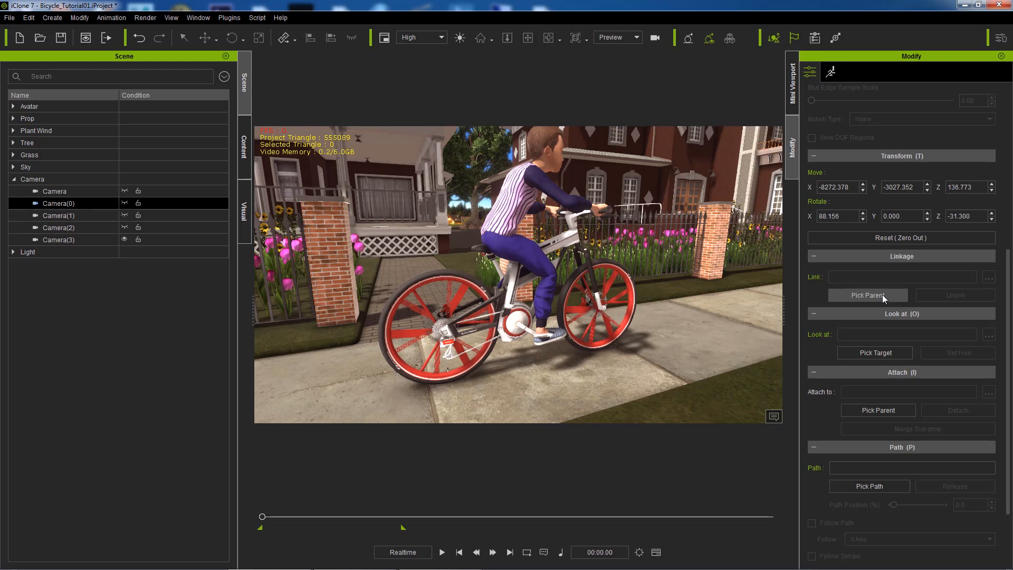
left_click(574, 231)
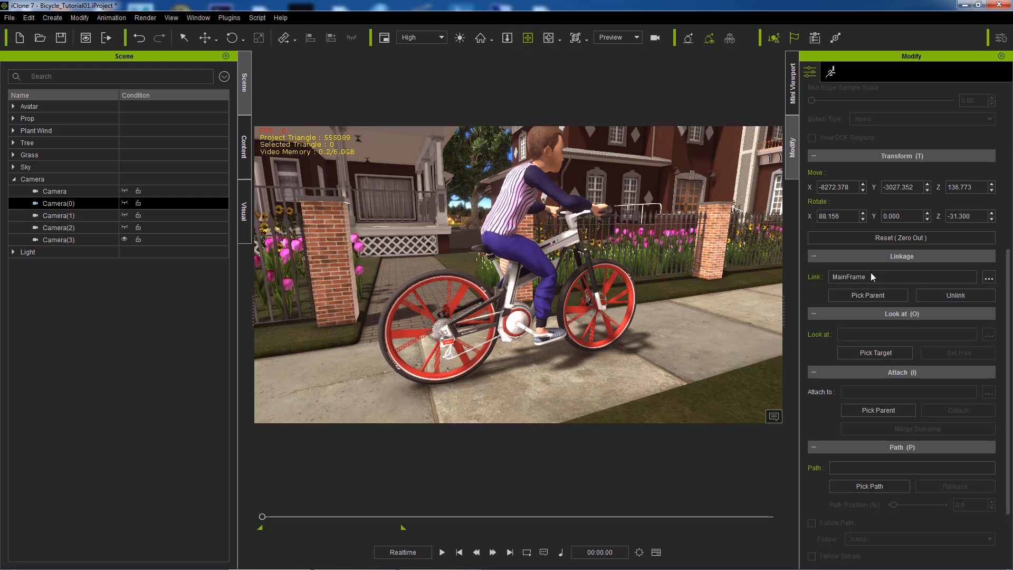
left_click(989, 278)
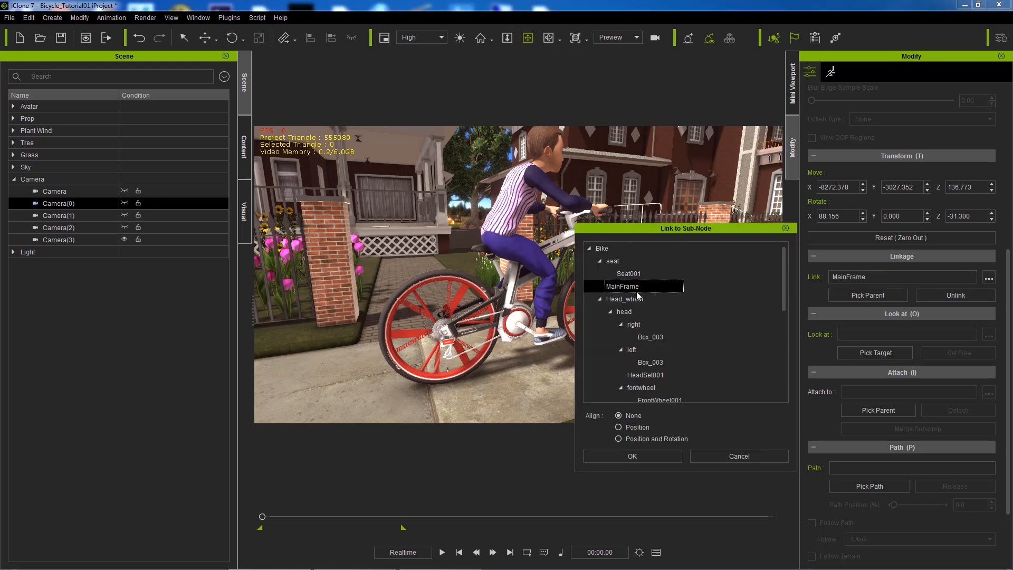
left_click(653, 461)
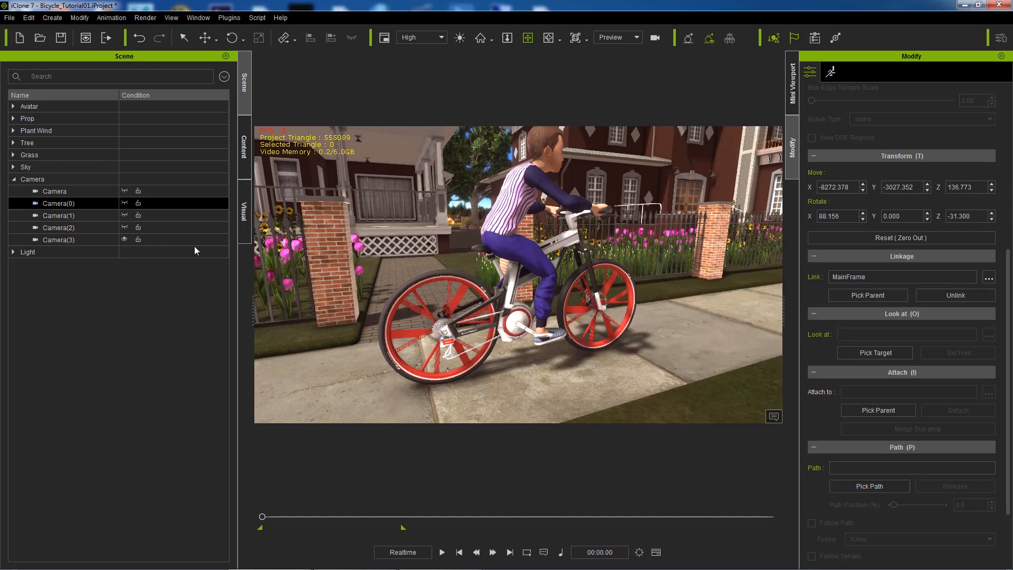
Step: Link Camera(1) to the bike, choosing MainFrame as its sub-node
left_click(75, 217)
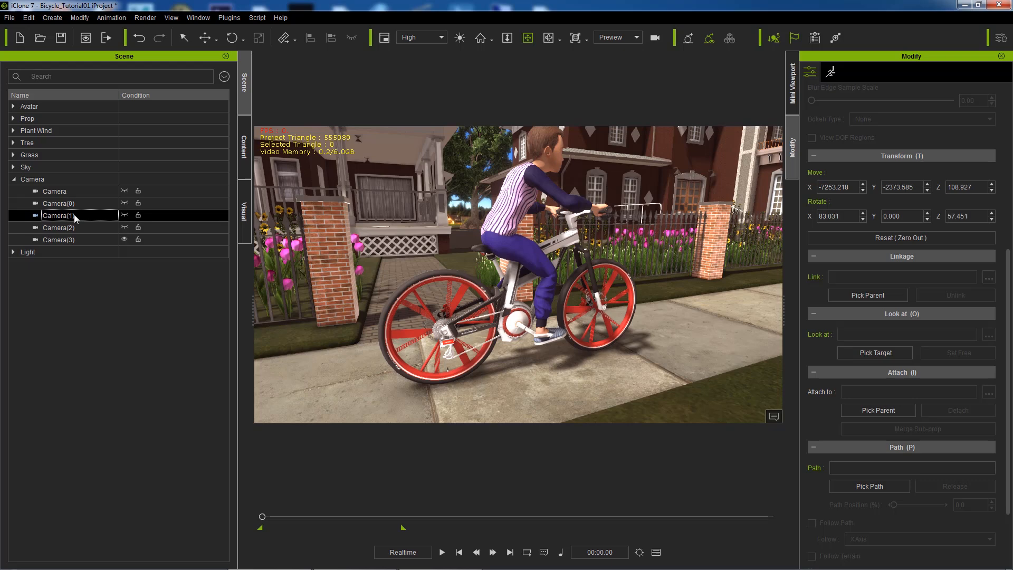
left_click(873, 298)
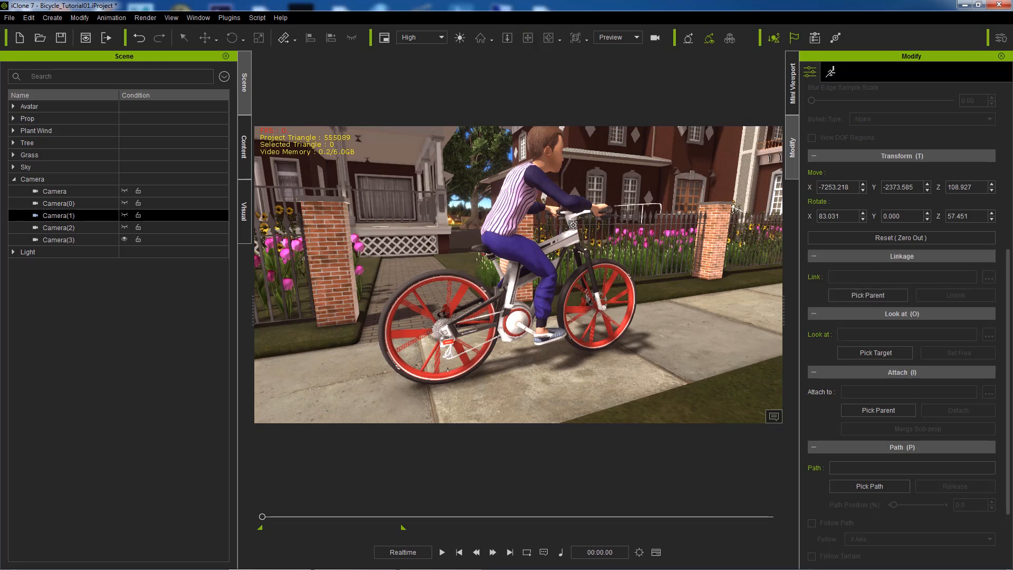
left_click(573, 225)
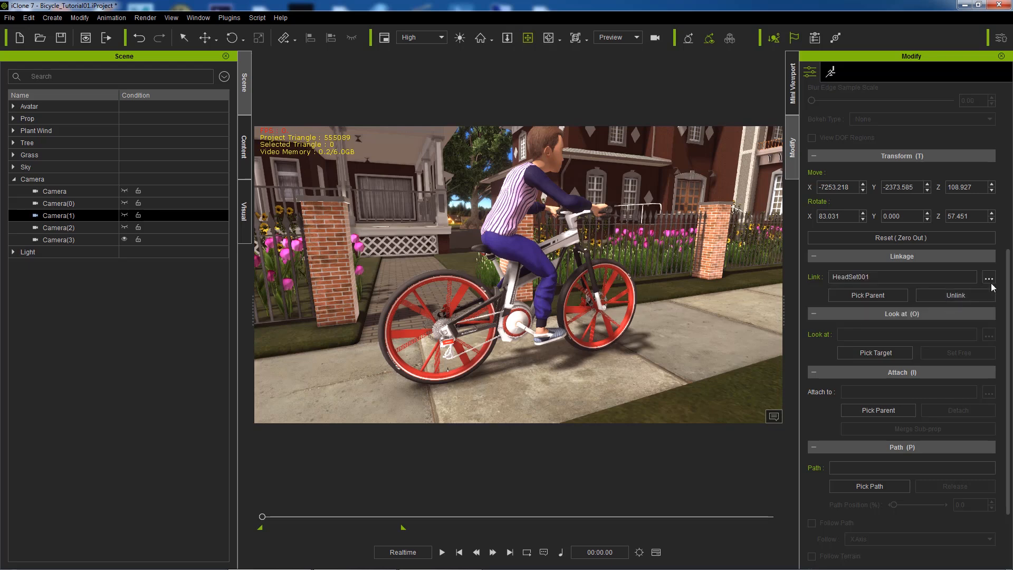
left_click(989, 278)
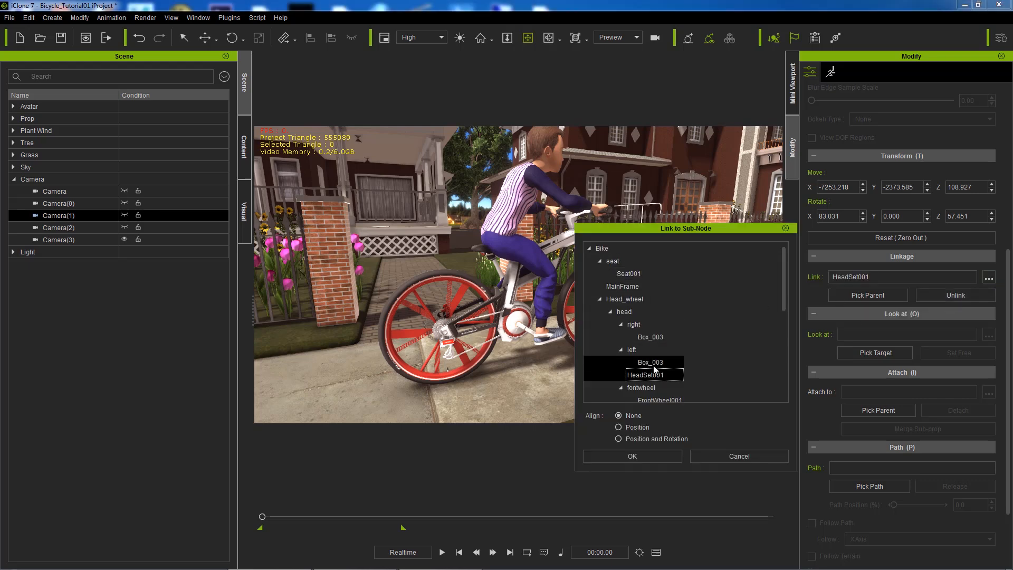
left_click(621, 285)
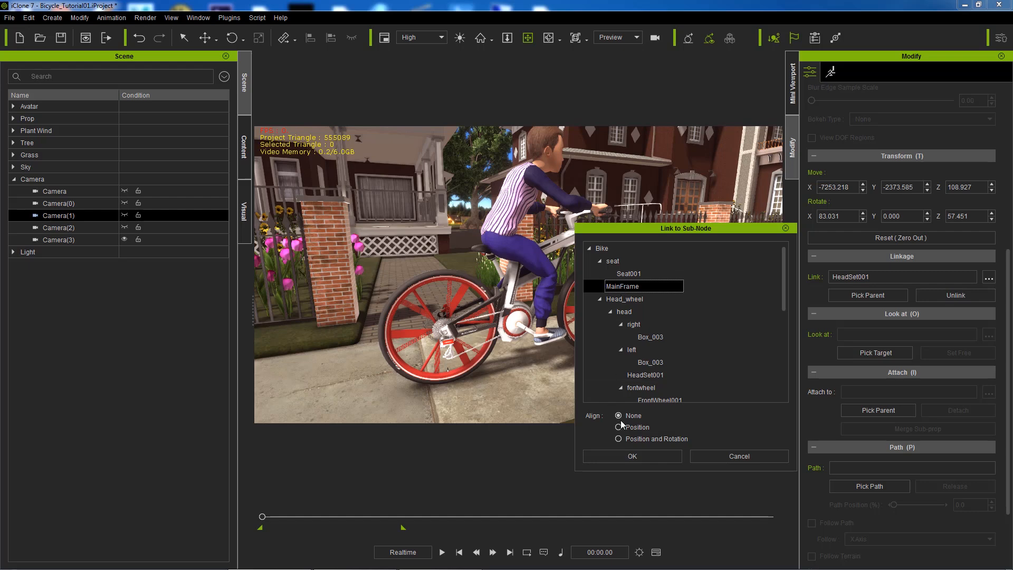
left_click(638, 456)
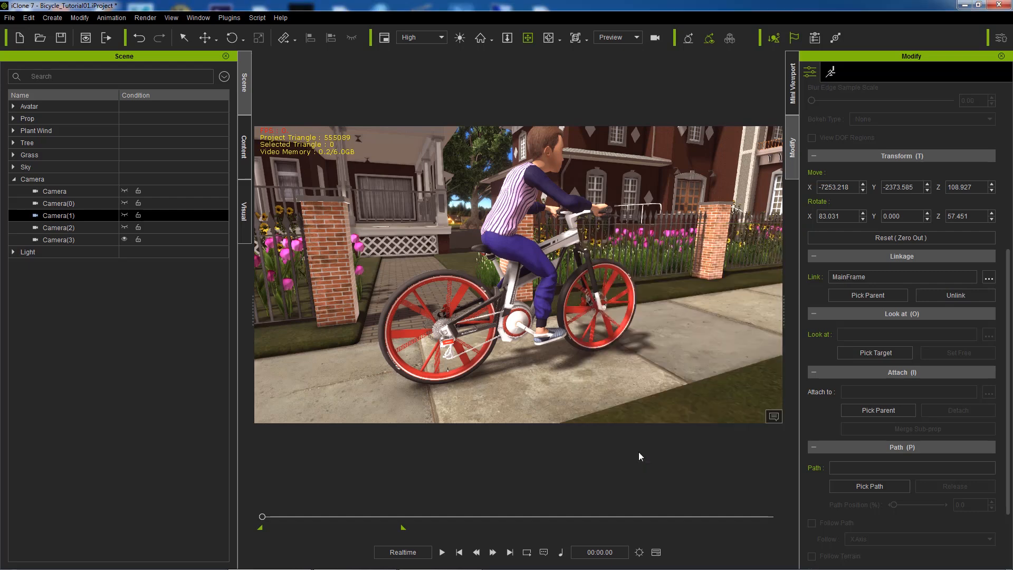
Step: Link Camera(2) to the bicycle's MainFrame sub-node
left_click(66, 229)
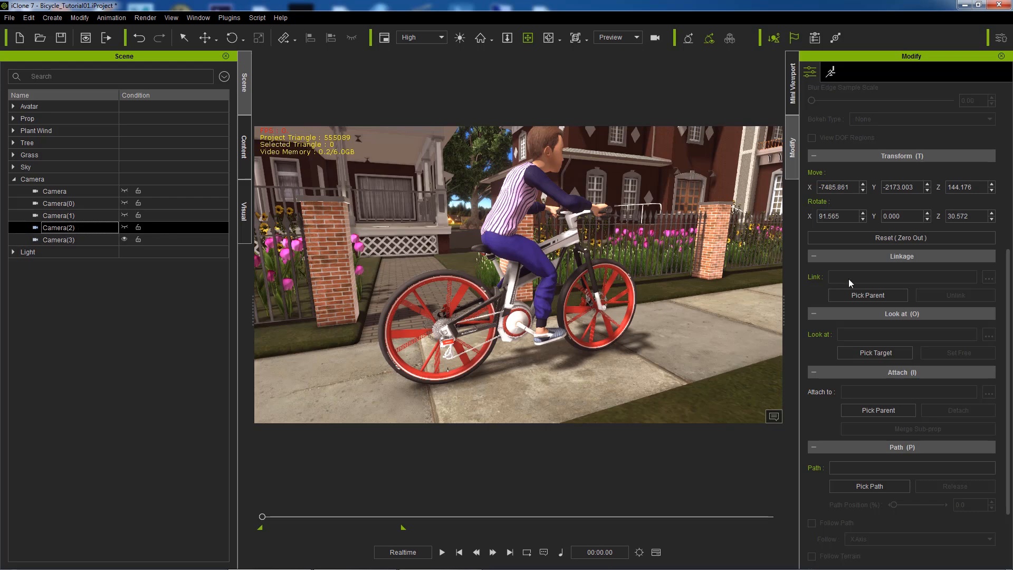
left_click(868, 295)
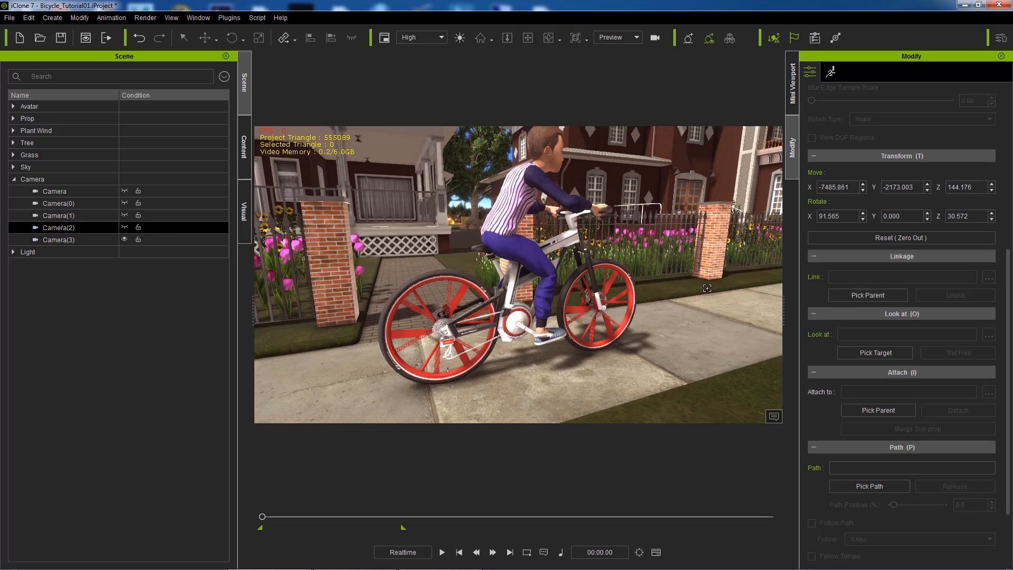
left_click(566, 232)
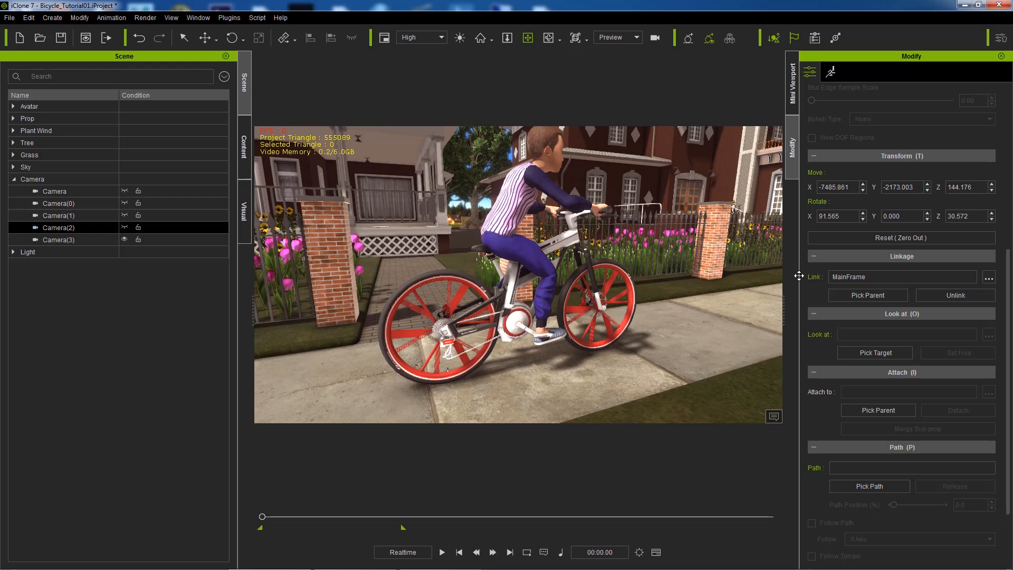
left_click(989, 278)
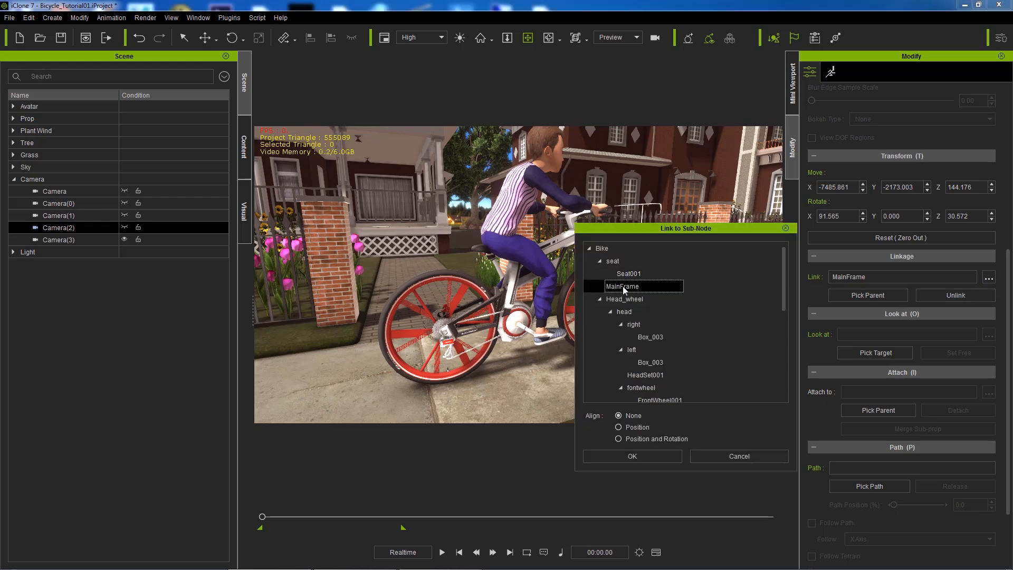
left_click(646, 439)
left_click(632, 456)
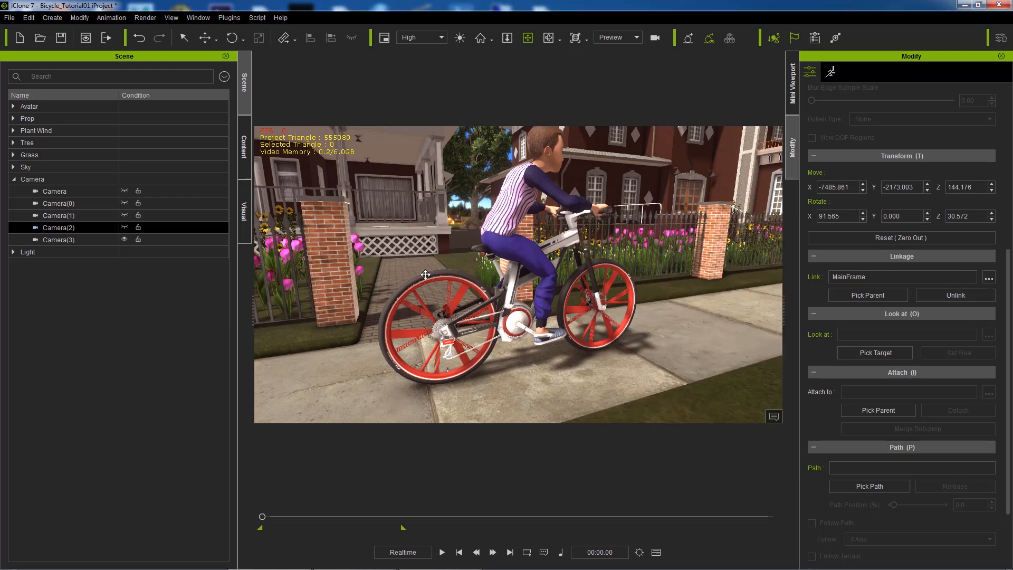
Step: Link Camera(3) to the bike's MainFrame, then view the scene through the Switch camera
left_click(71, 241)
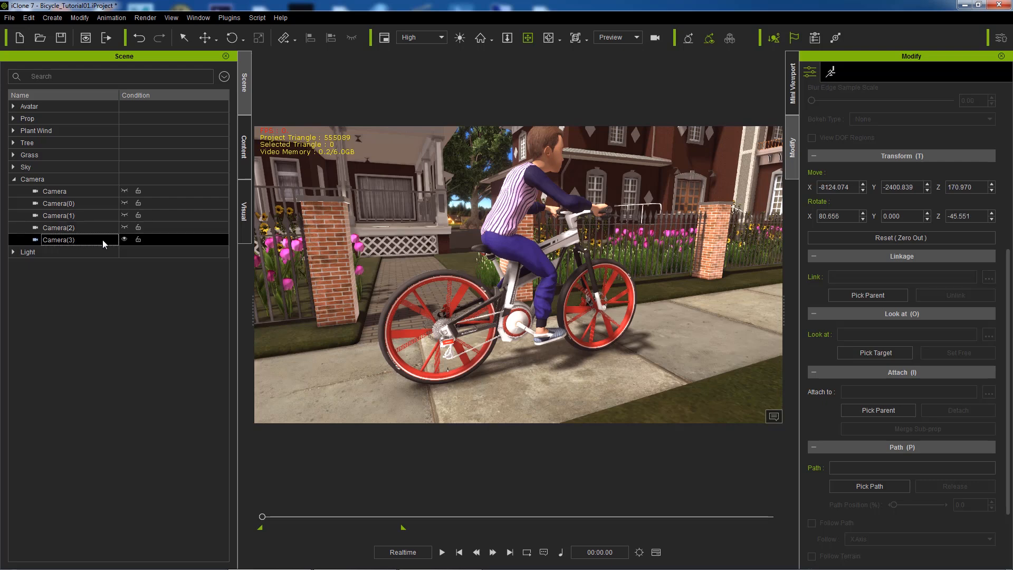
left_click(874, 300)
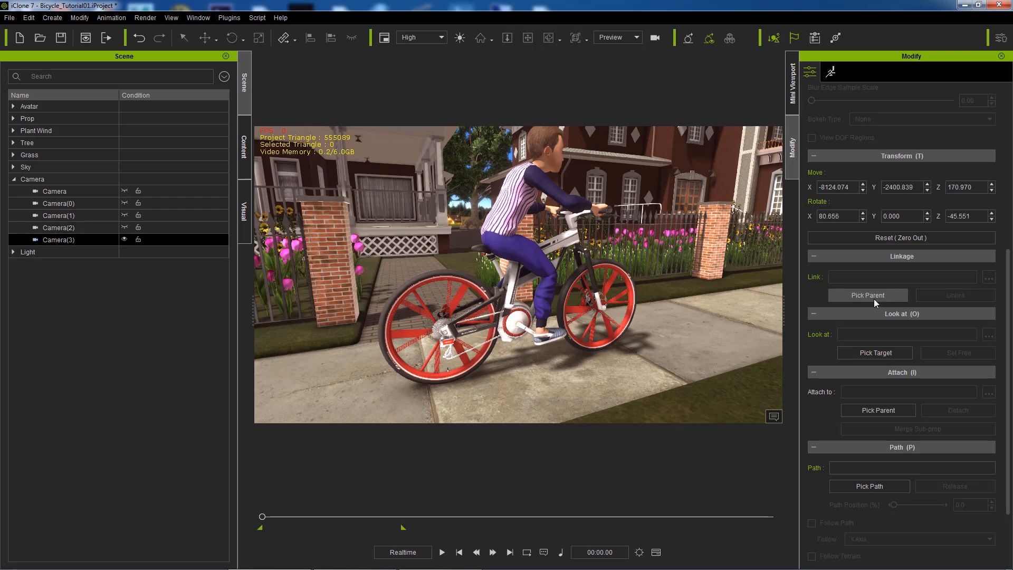
left_click(573, 229)
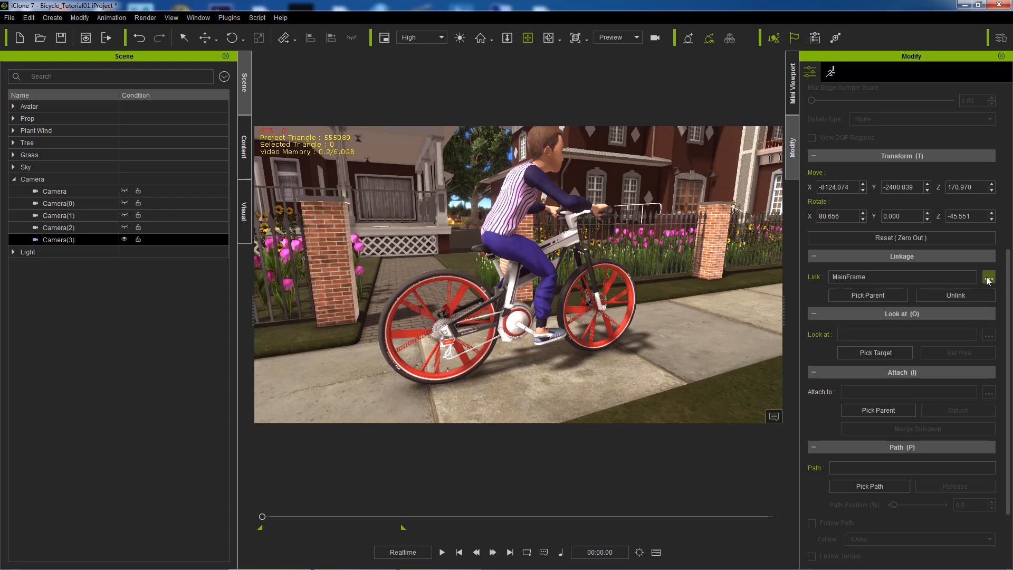
left_click(989, 278)
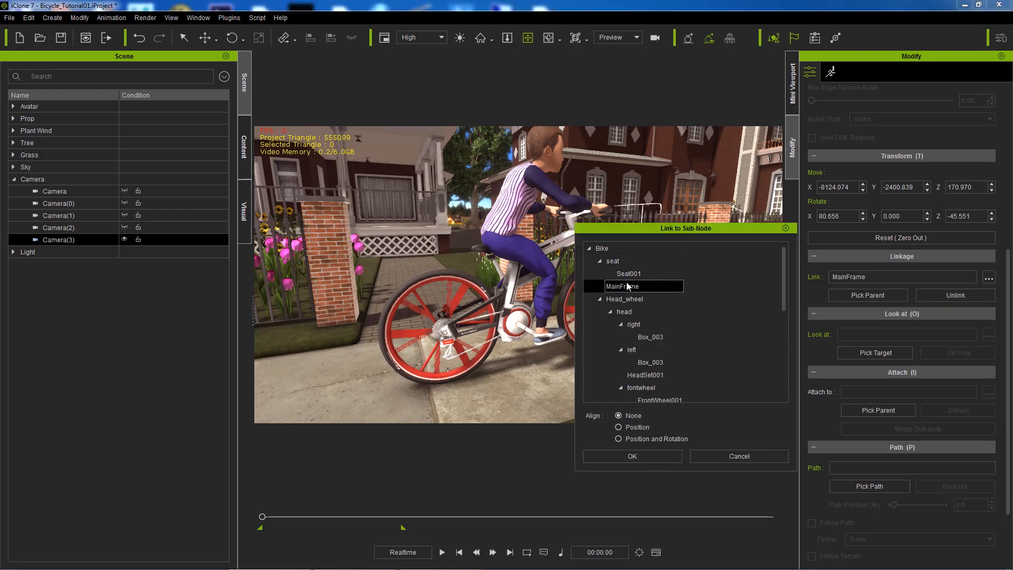
left_click(643, 457)
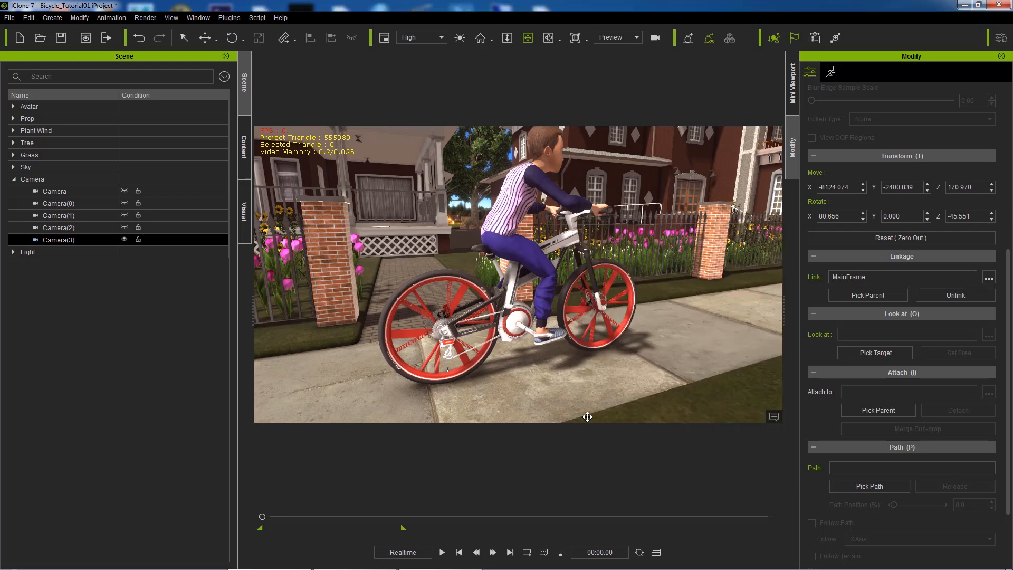
left_click(636, 38)
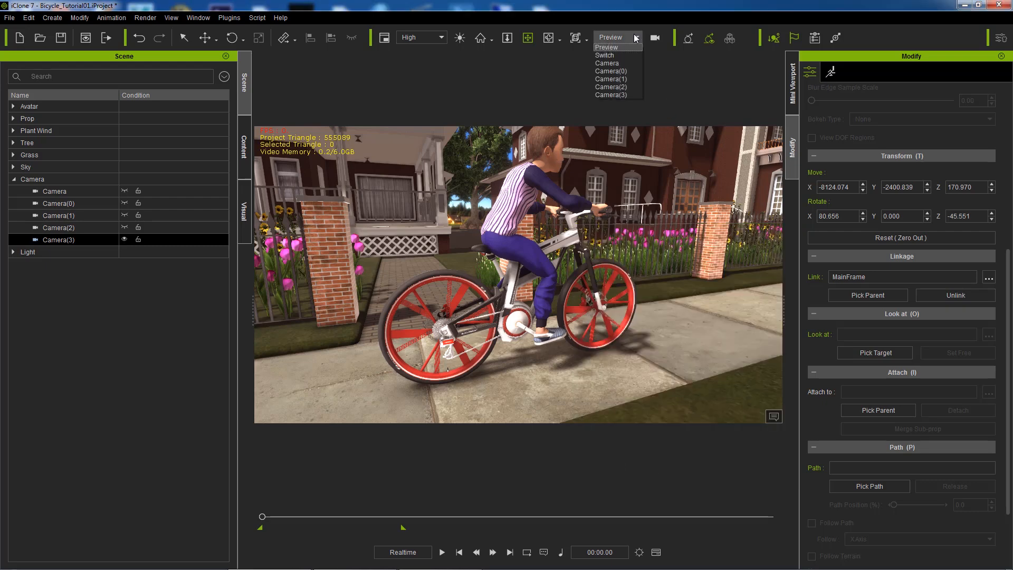
left_click(611, 55)
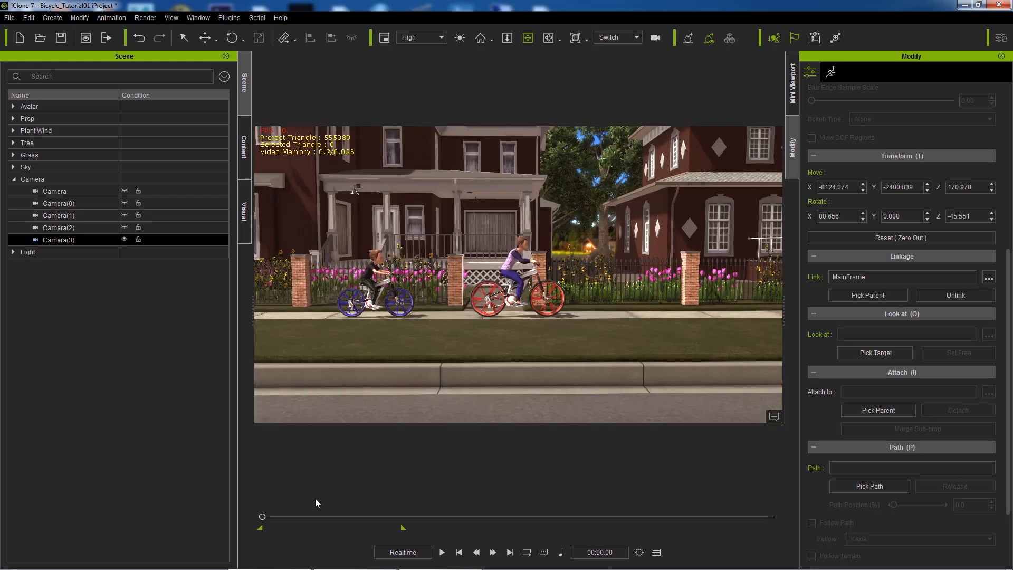
Step: Show the timeline, select the Switcher track, and try the Fit, Zoom Out and Zoom In options
left_click(656, 552)
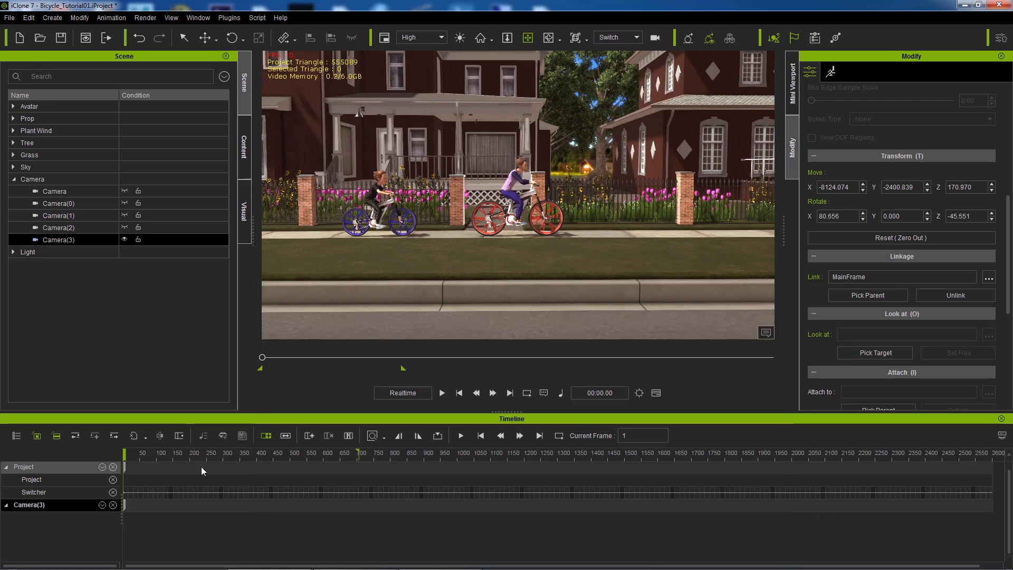
left_click(46, 492)
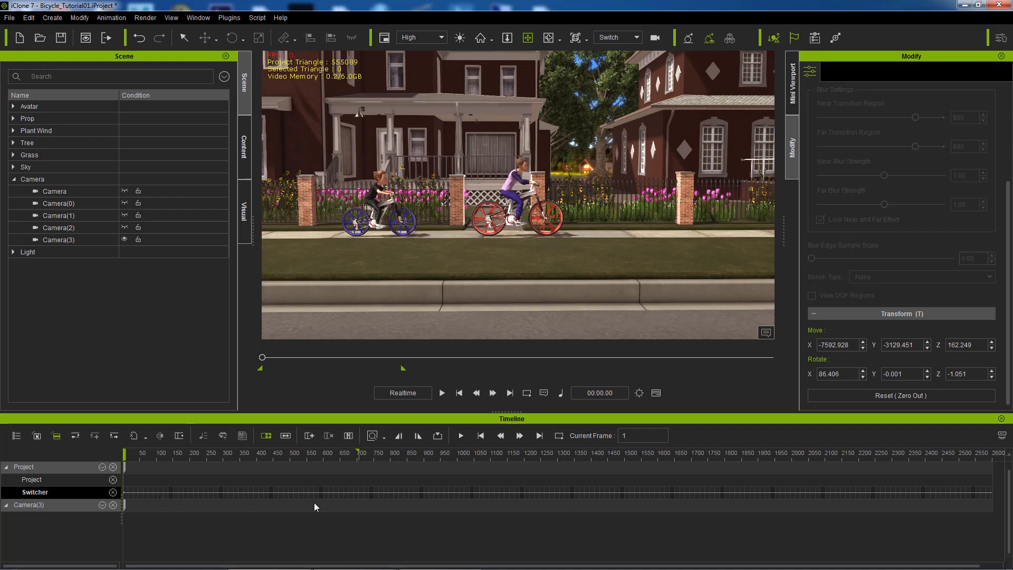
left_click(384, 436)
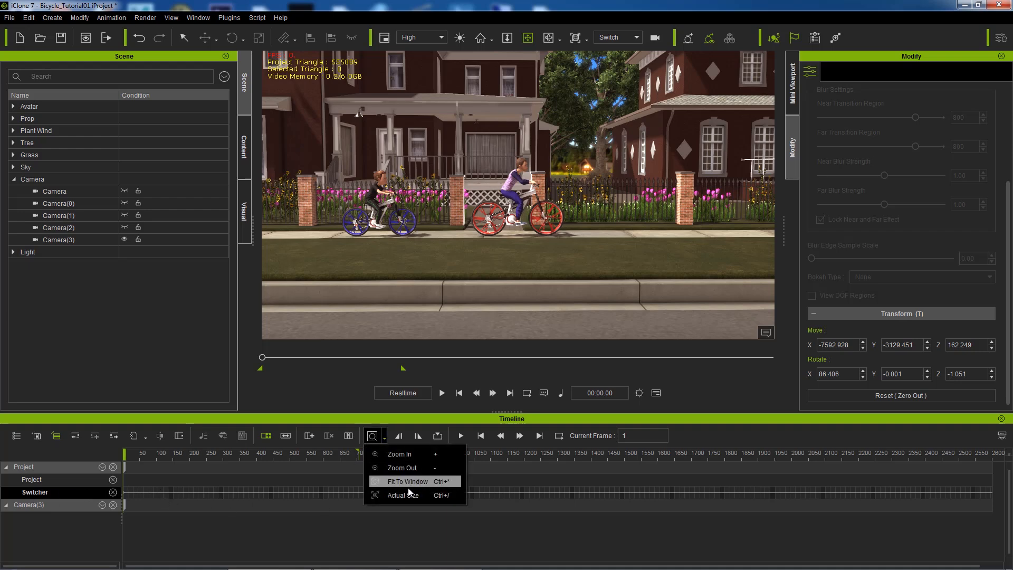
left_click(407, 483)
left_click(383, 437)
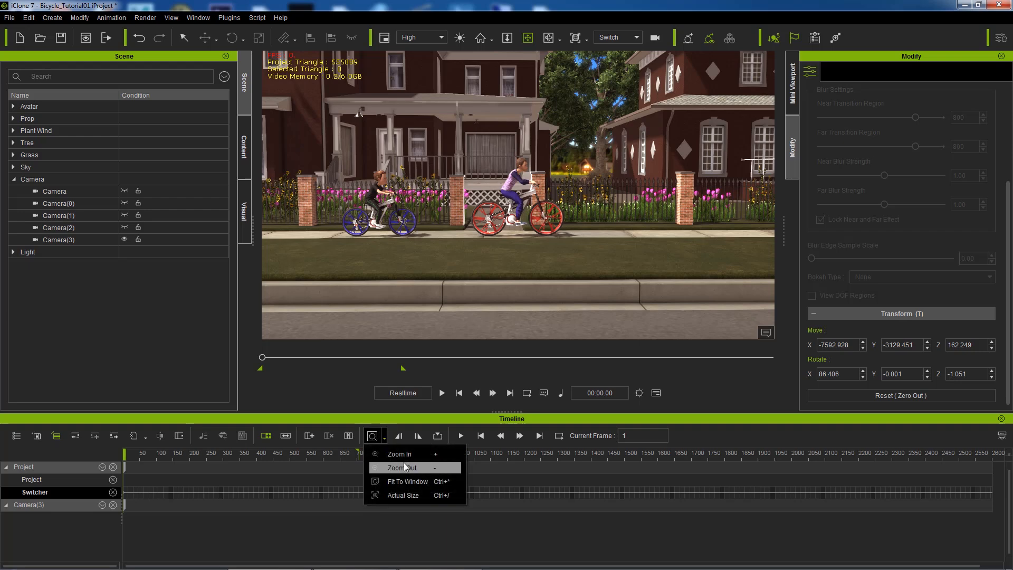
left_click(406, 467)
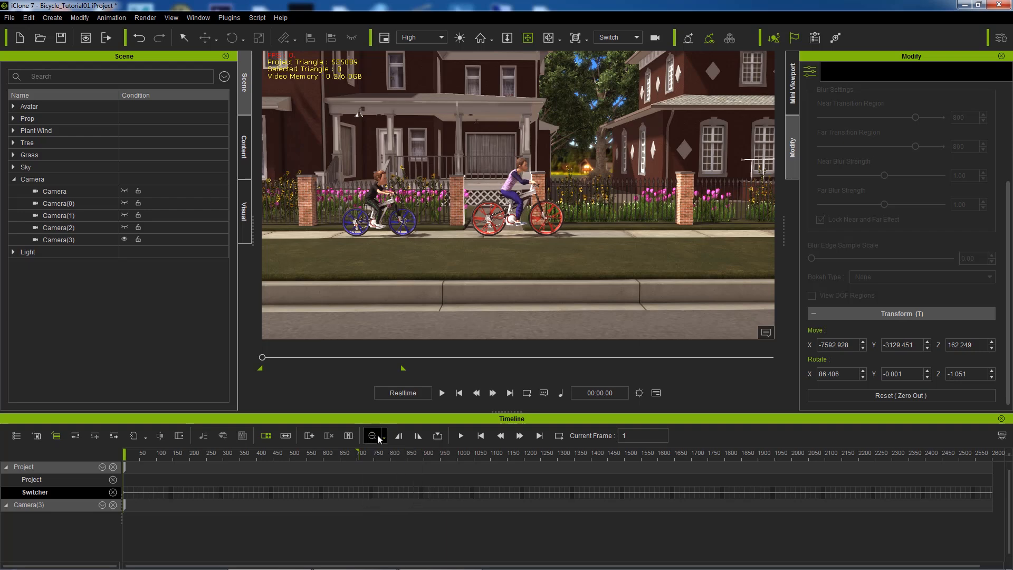
left_click(385, 437)
left_click(379, 451)
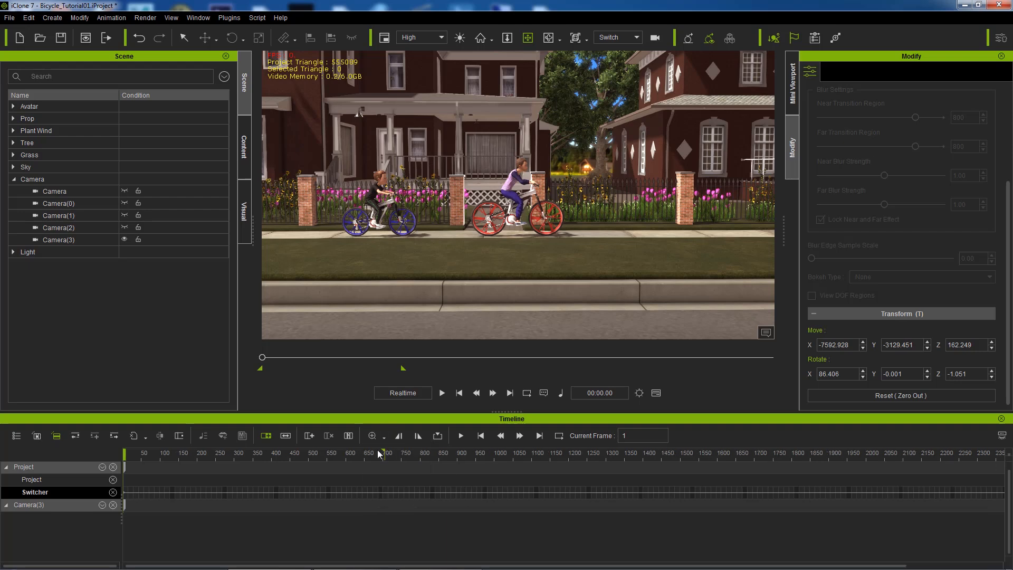
Step: Zoom the timeline in several steps, back out slightly, and move the playhead to frame 98
left_click(373, 436)
left_click(372, 436)
left_click(373, 436)
left_click(372, 437)
left_click(373, 436)
left_click(373, 436)
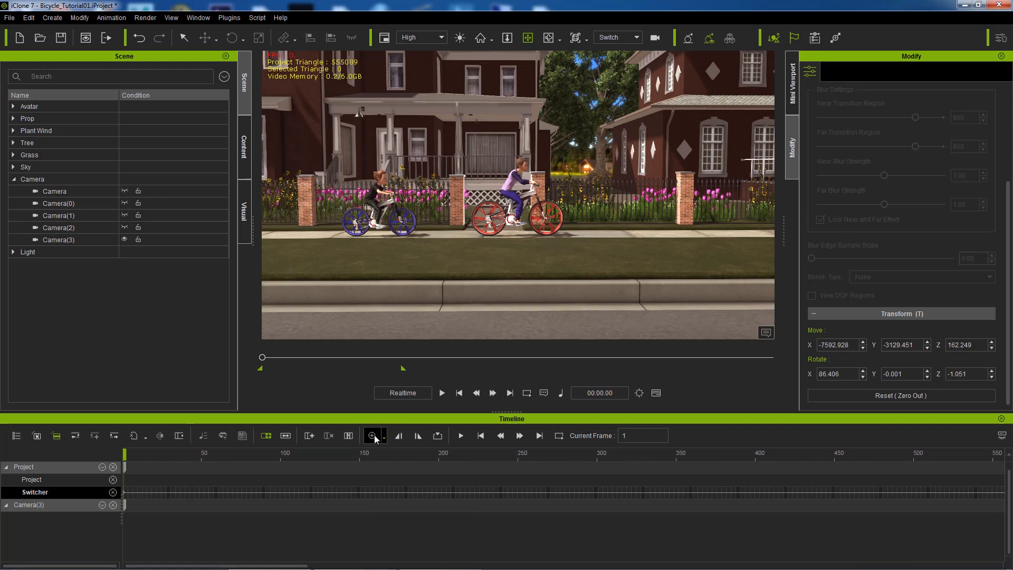
left_click(383, 437)
left_click(399, 465)
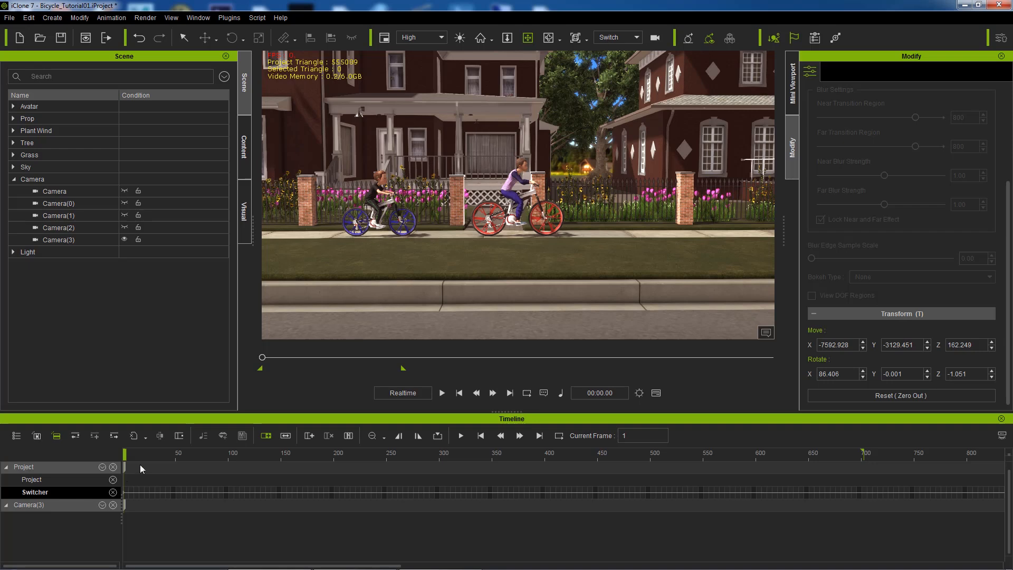
left_click(225, 492)
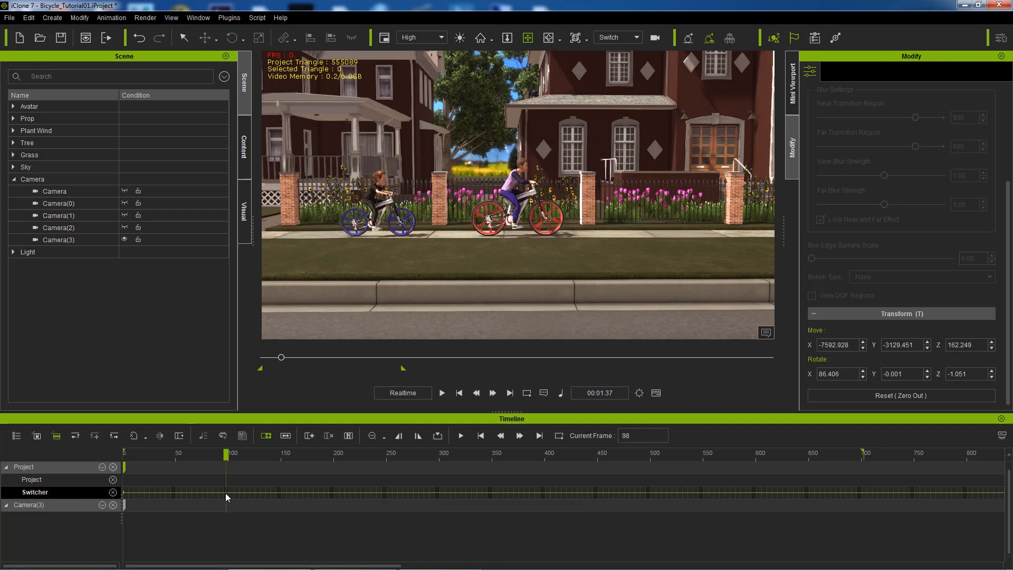
Step: Add a Switcher key cutting to Camera(0) at frame 98
right_click(226, 493)
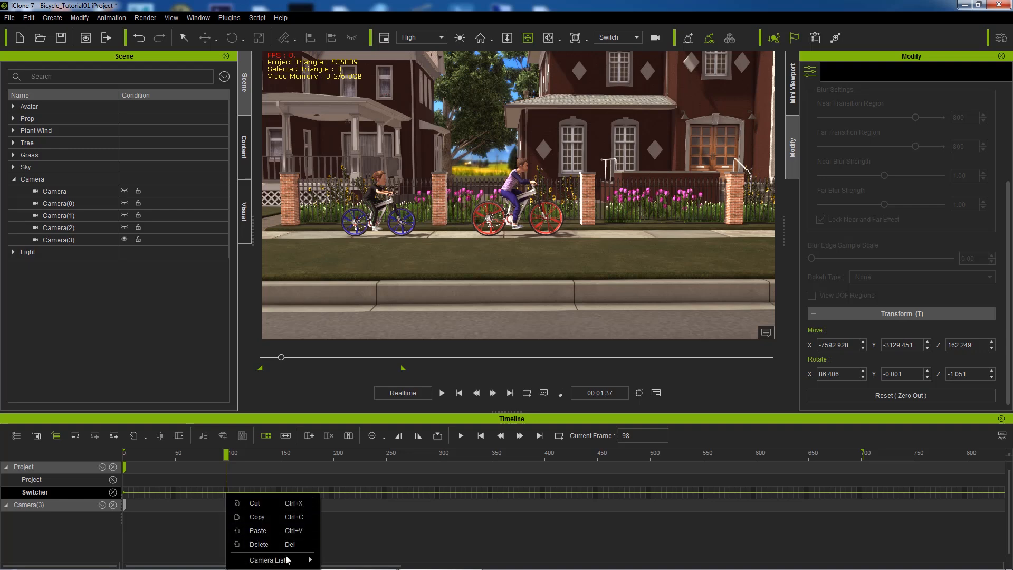
mouse_move(286, 562)
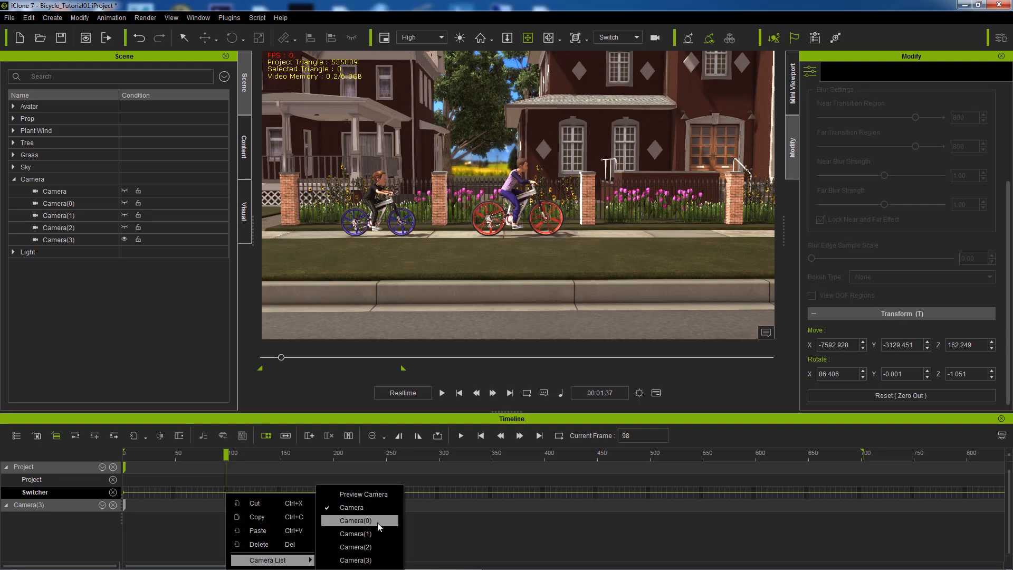
left_click(356, 521)
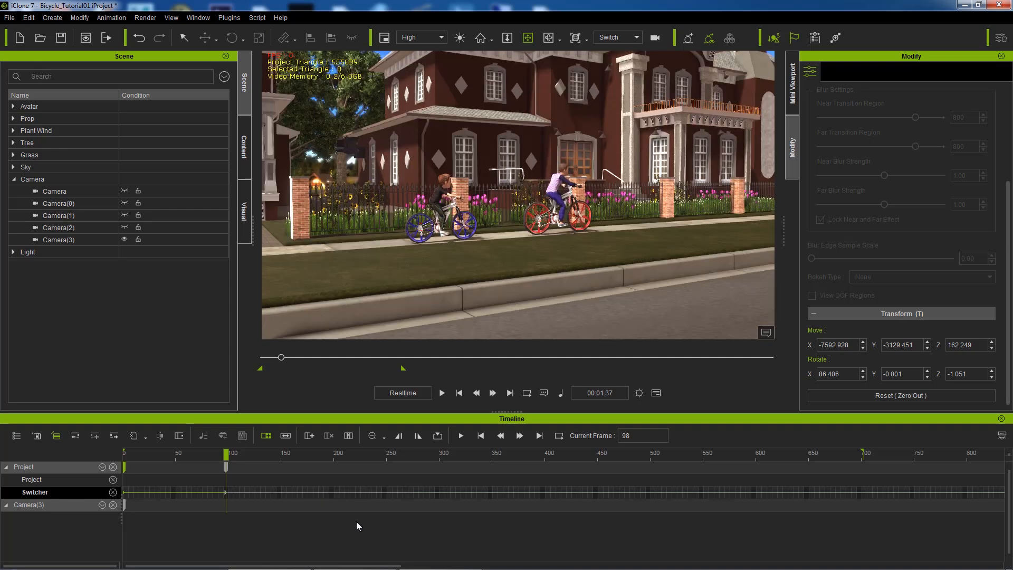
Step: Change the cut to the Camera(1) close-up, nudge it to frame 97, and review it
right_click(226, 494)
mouse_move(293, 485)
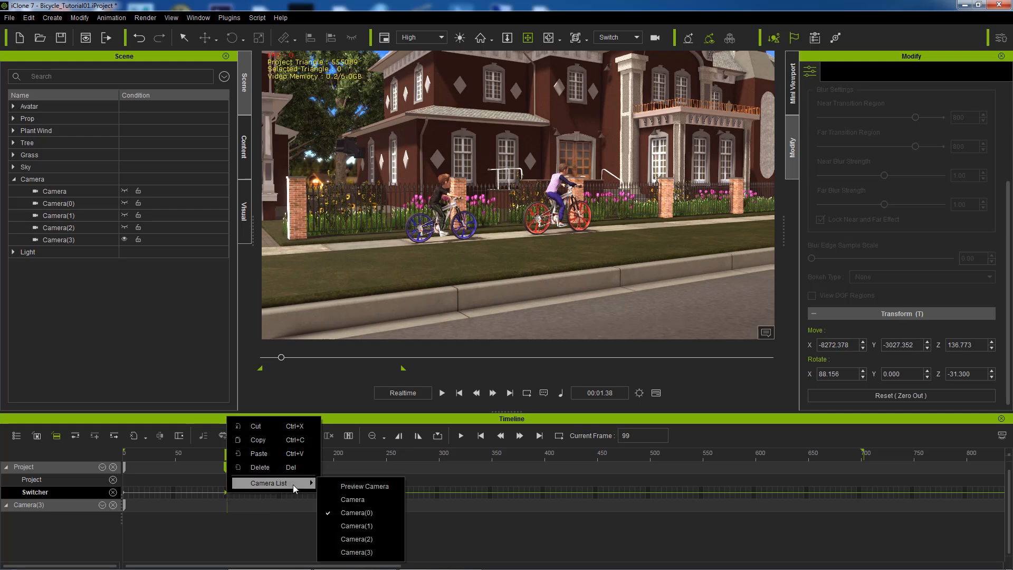
left_click(358, 525)
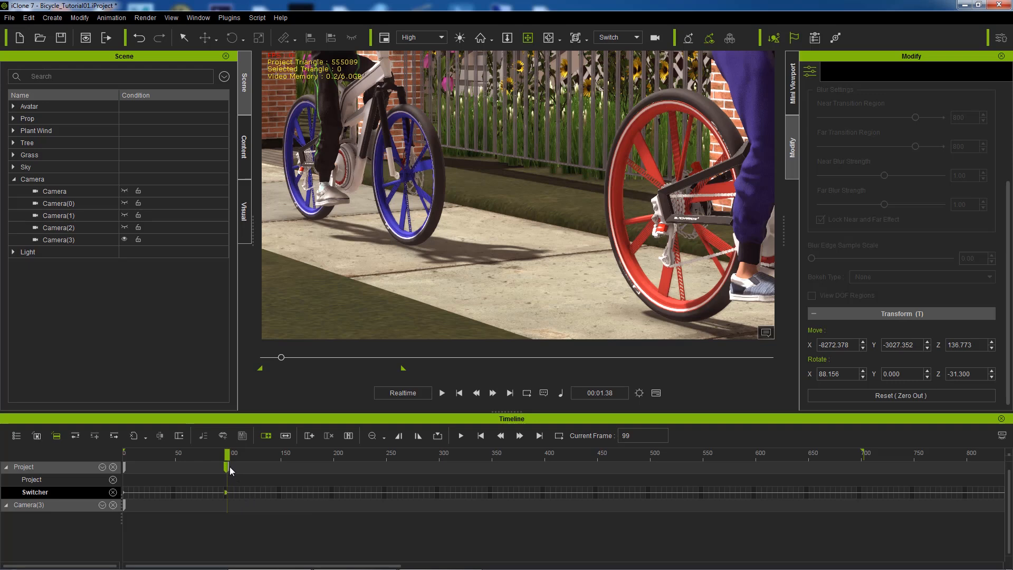
left_click_drag(230, 467, 224, 468)
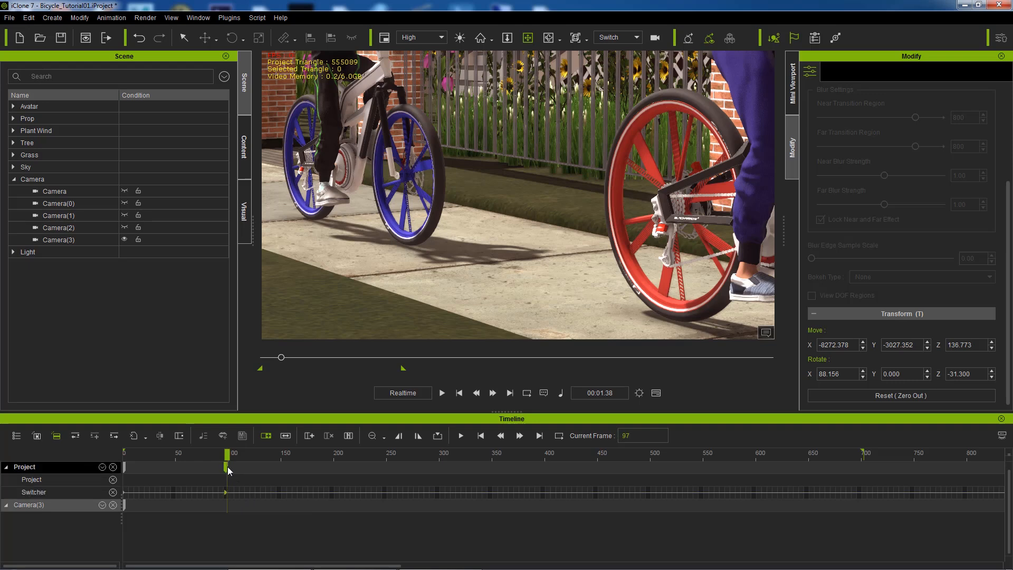
left_click(225, 492)
mouse_move(232, 453)
left_mouse_down()
mouse_move(208, 453)
mouse_move(230, 455)
left_mouse_up()
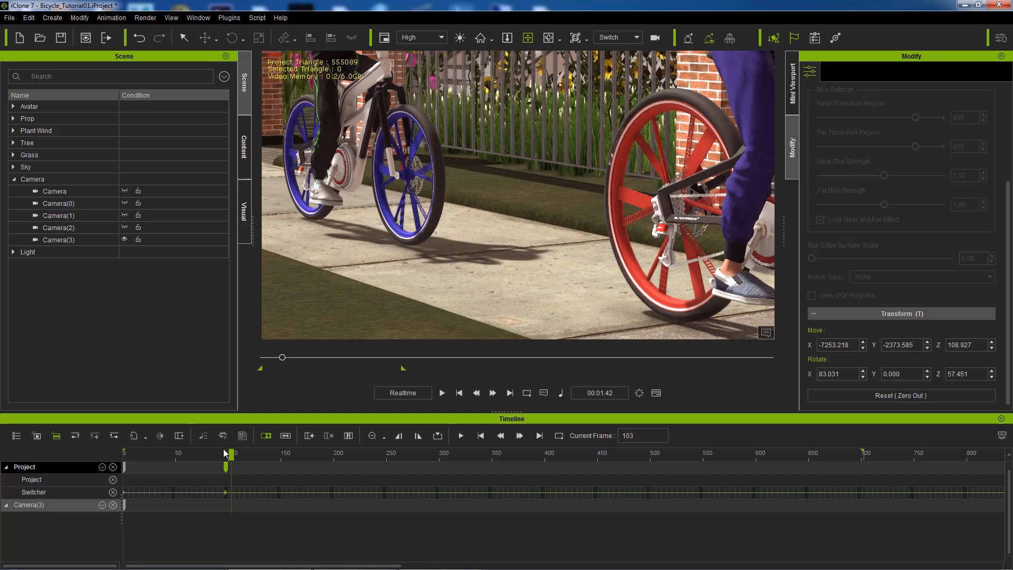
left_click_drag(231, 453, 312, 508)
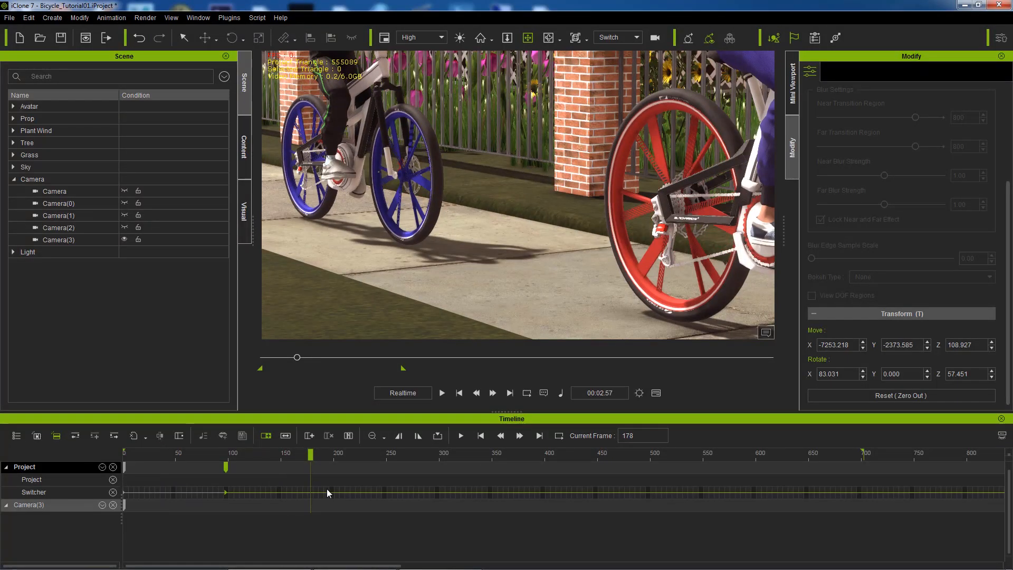
Step: Add a Switcher key at frame 197 cutting back to Camera(0), then review past it
left_click(330, 491)
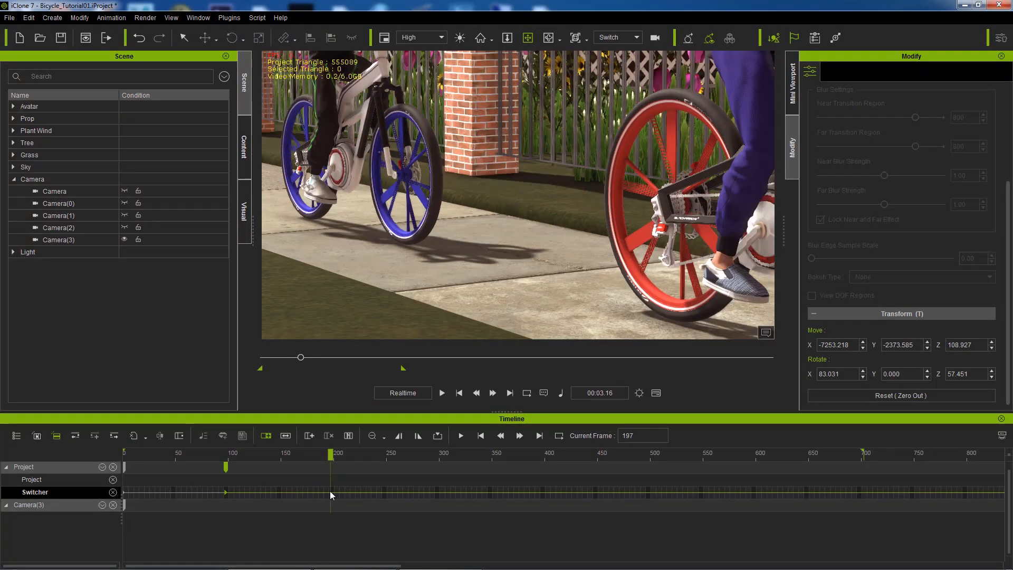
right_click(330, 491)
mouse_move(421, 552)
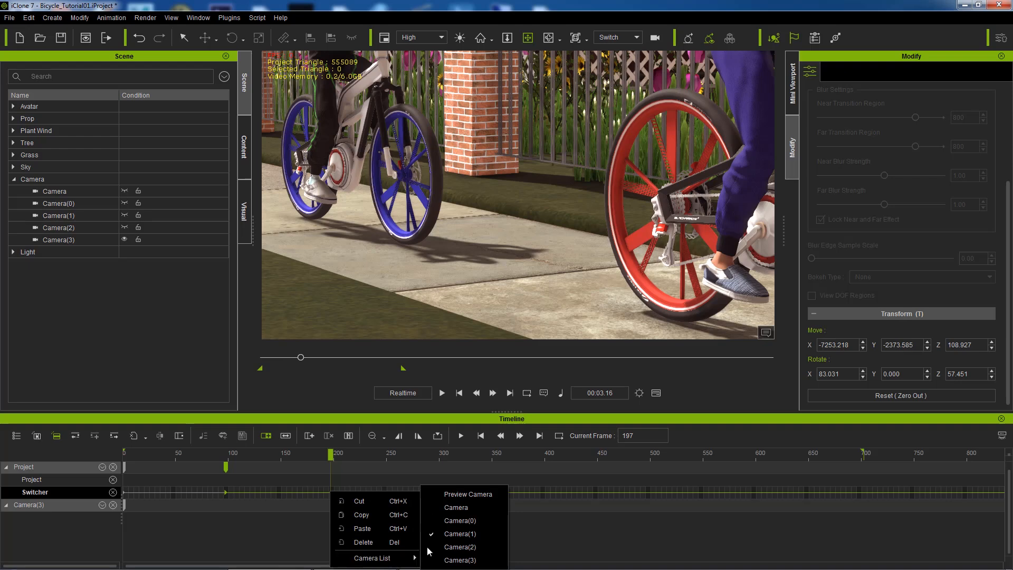
left_click(460, 520)
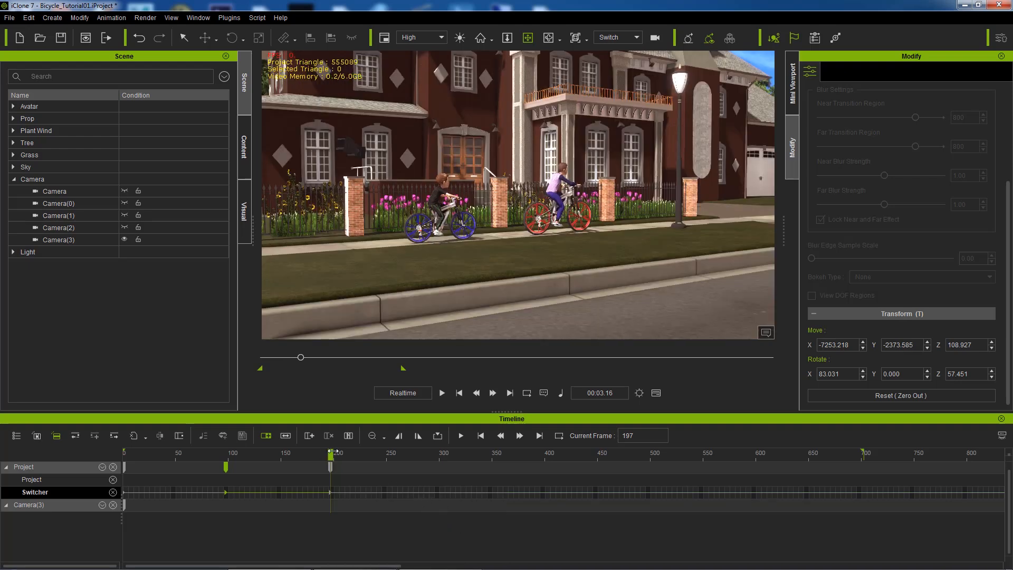
mouse_move(331, 452)
left_mouse_down()
mouse_move(303, 454)
mouse_move(346, 454)
left_mouse_up()
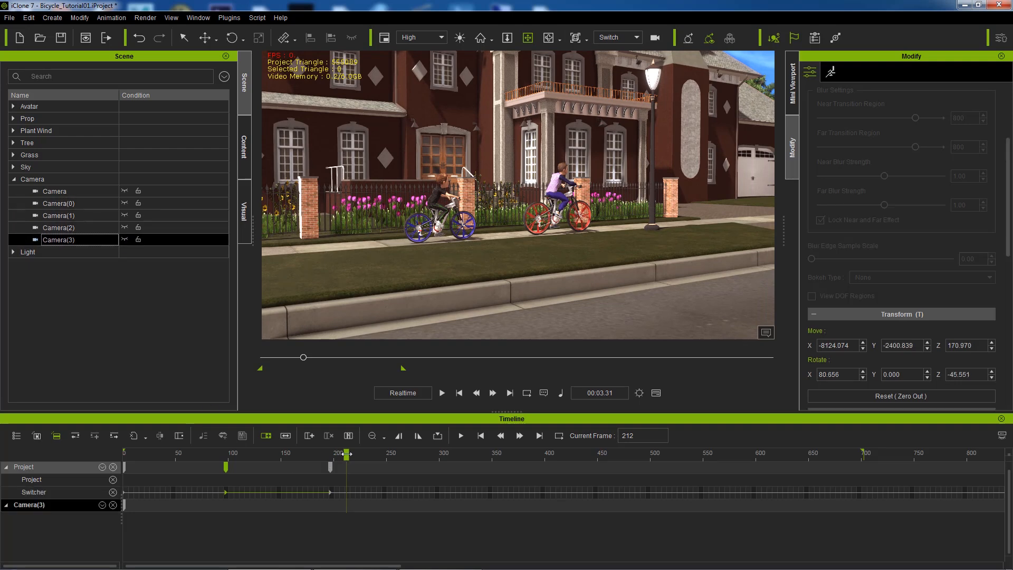
left_click_drag(347, 453, 434, 441)
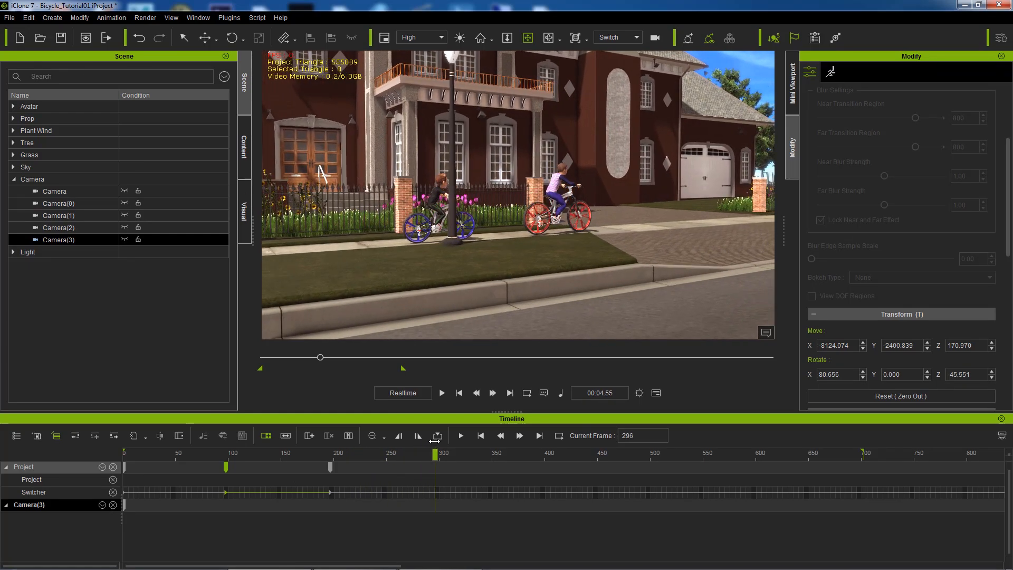
Step: Add Switcher cuts to Camera(2) at frame 297 and Camera(3) at frame 380, reviewing each
left_click(438, 491)
right_click(435, 492)
mouse_move(469, 562)
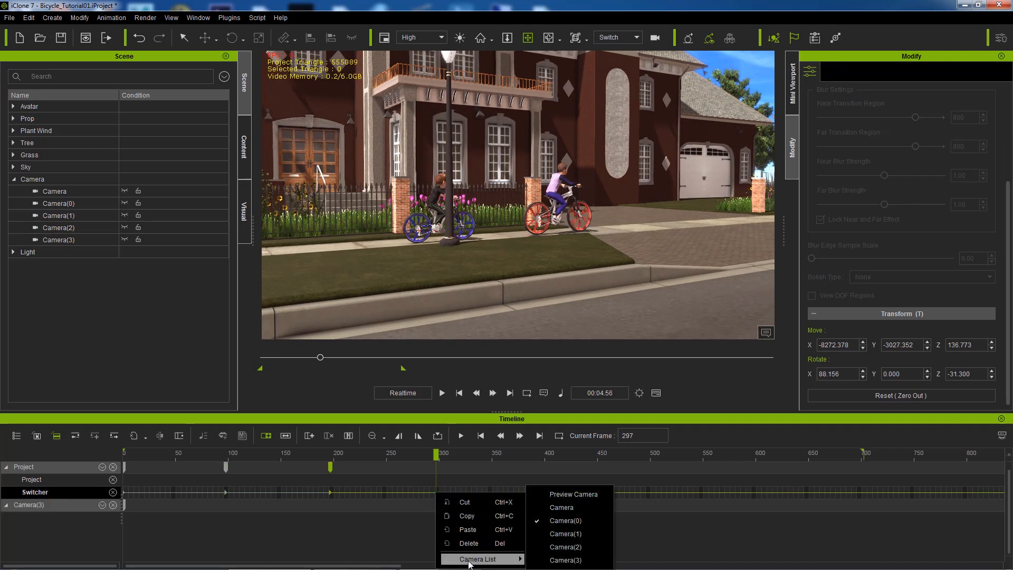
left_click(569, 544)
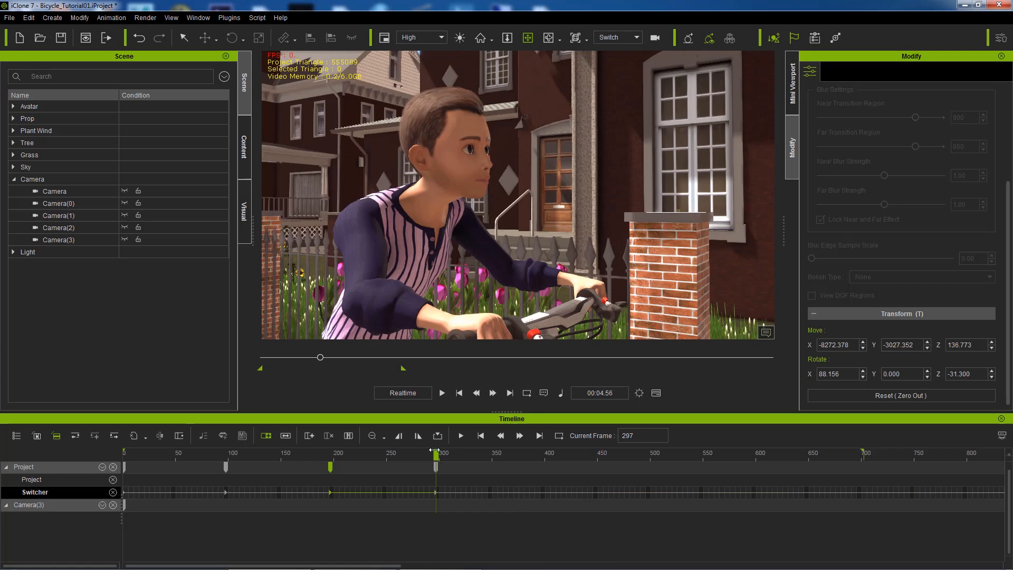
left_click_drag(432, 449, 522, 441)
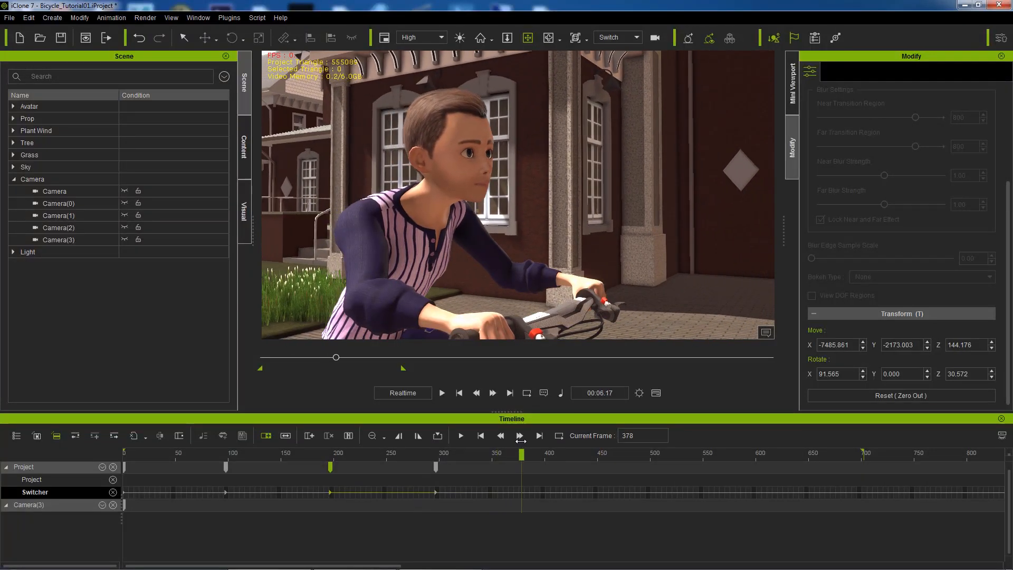
right_click(524, 491)
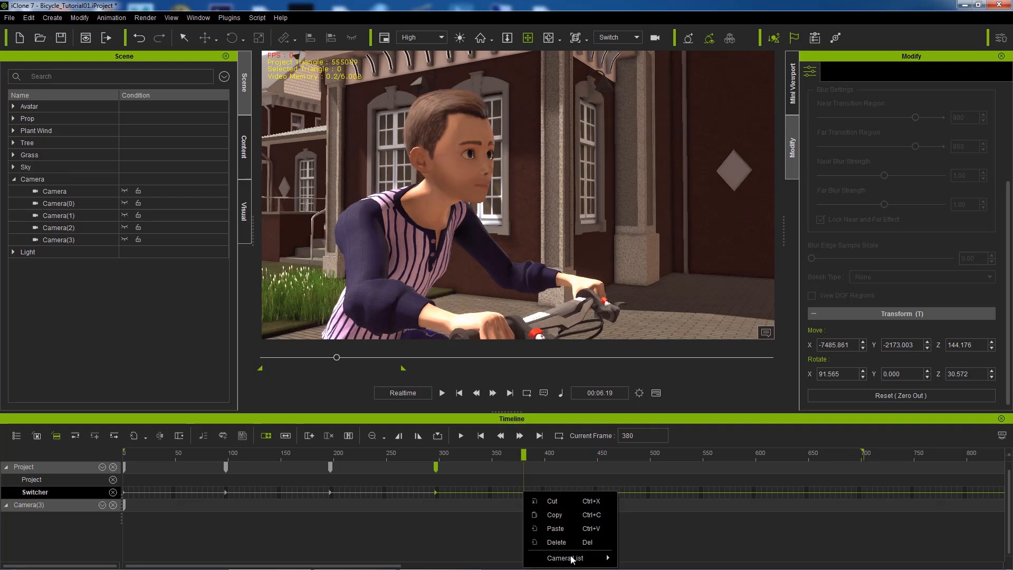
mouse_move(573, 558)
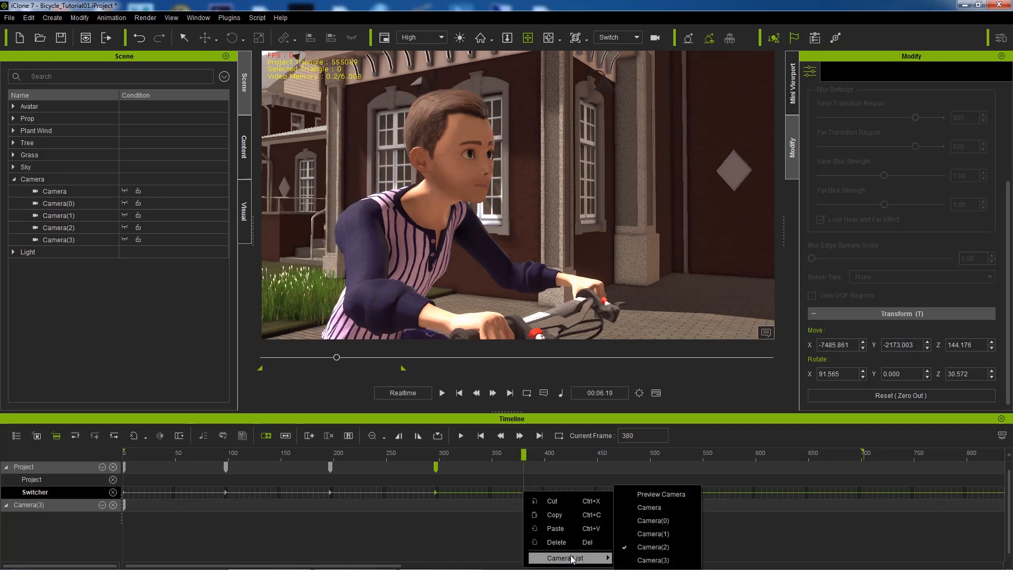
left_click(654, 561)
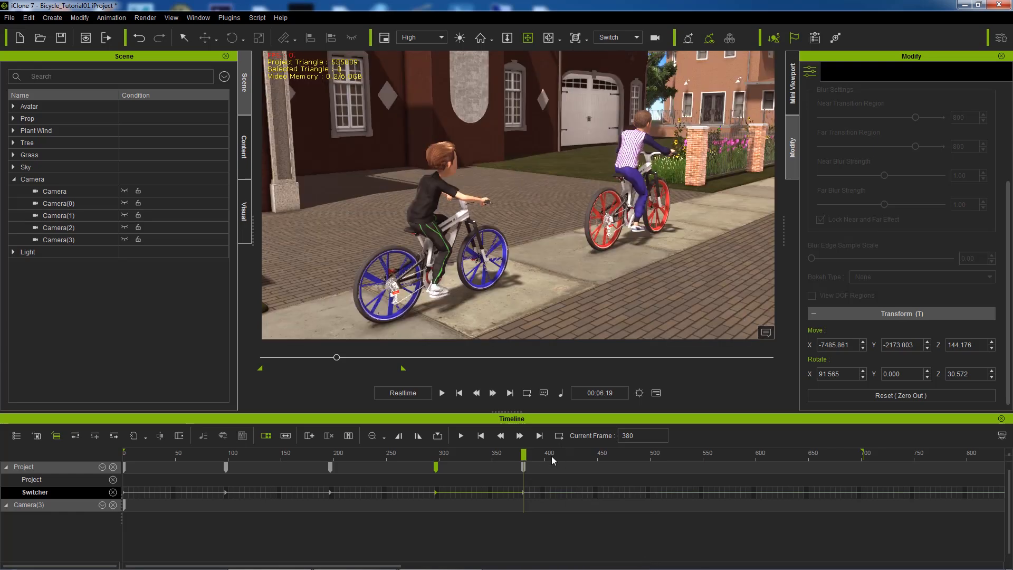
left_click_drag(525, 454, 626, 456)
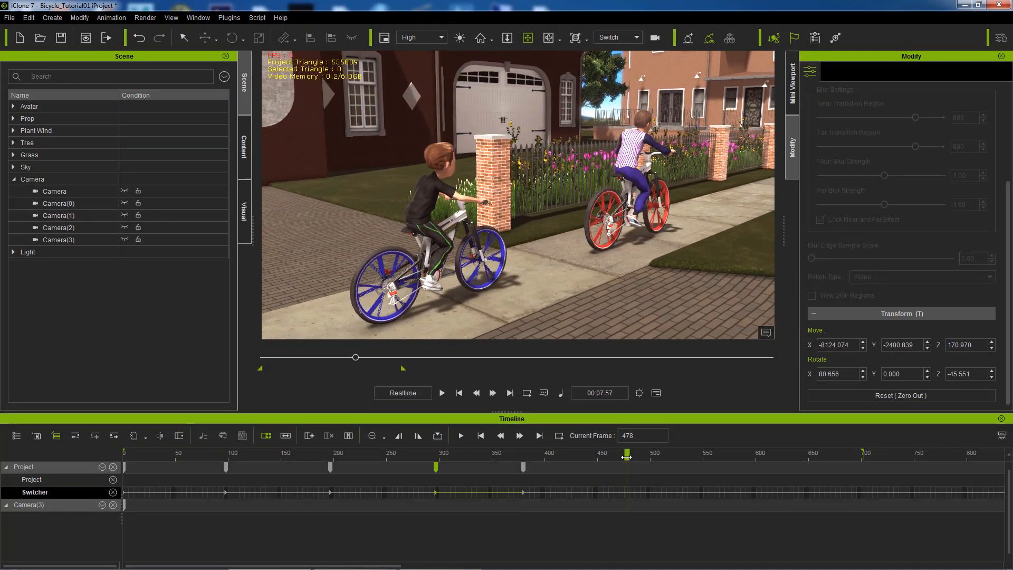
Step: Add Switcher cuts to the Camera(1) wheel close-up at frame 477 and the wide Camera at 596
right_click(626, 492)
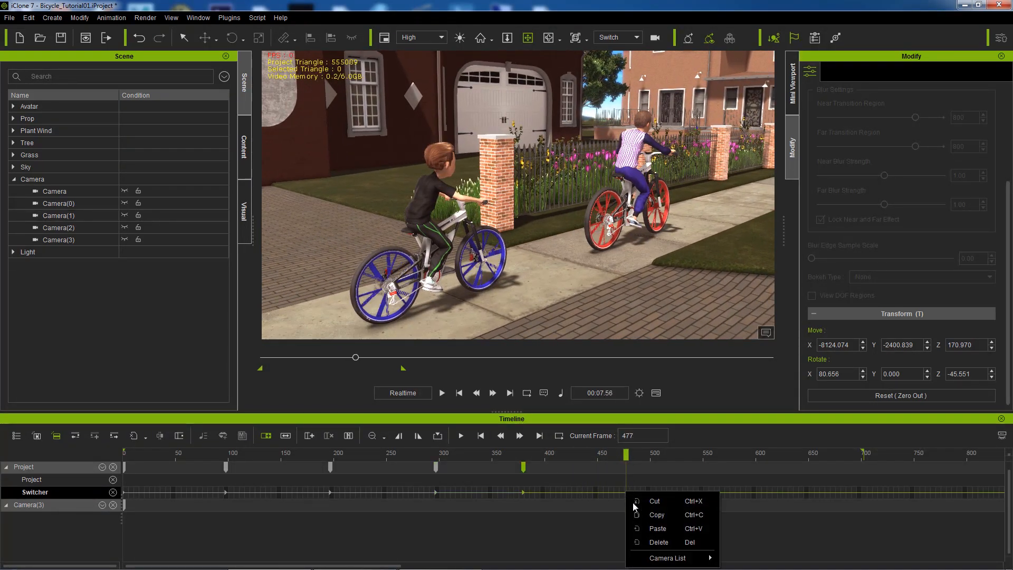
mouse_move(660, 560)
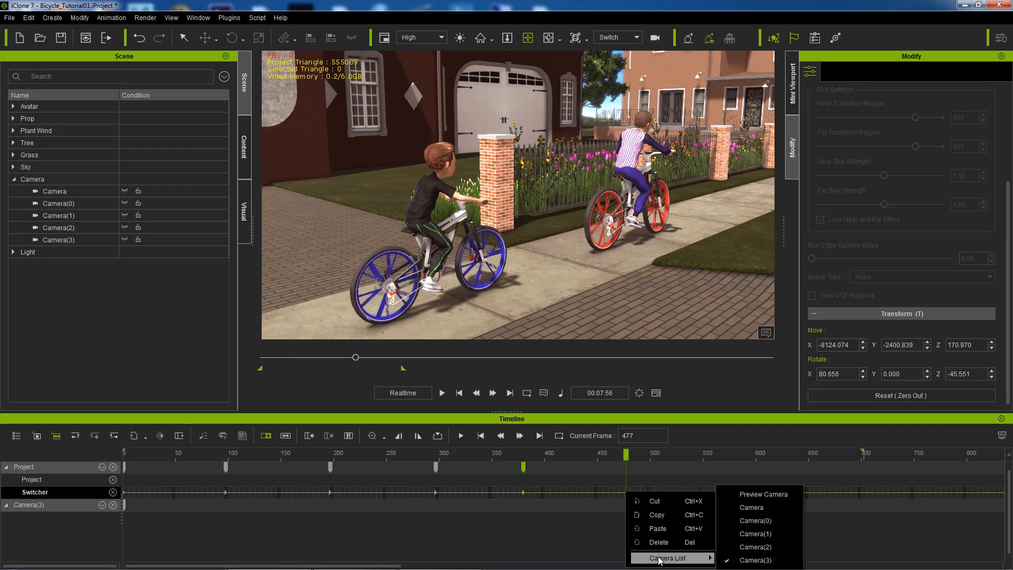
left_click(755, 533)
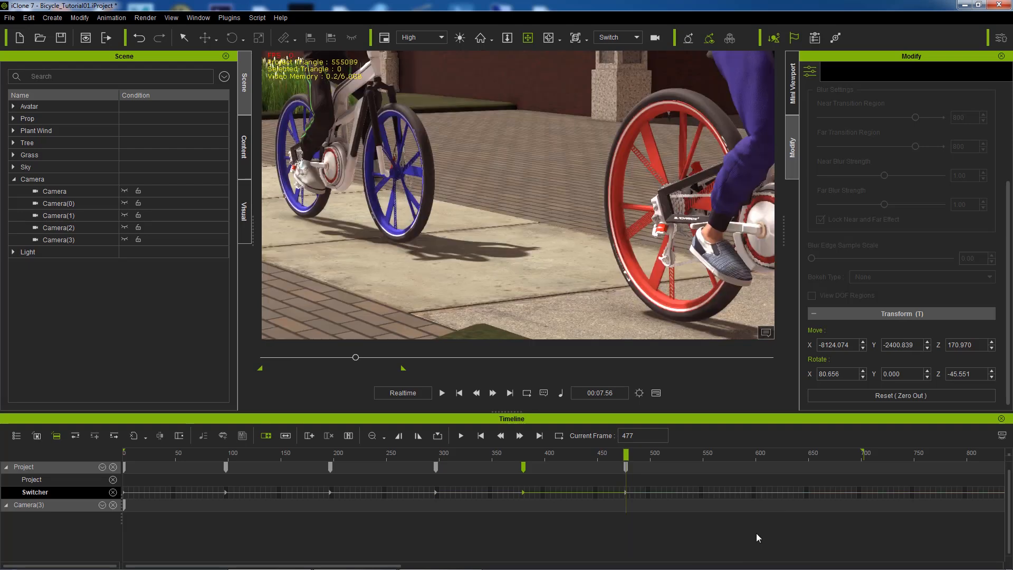
left_click_drag(628, 454, 754, 446)
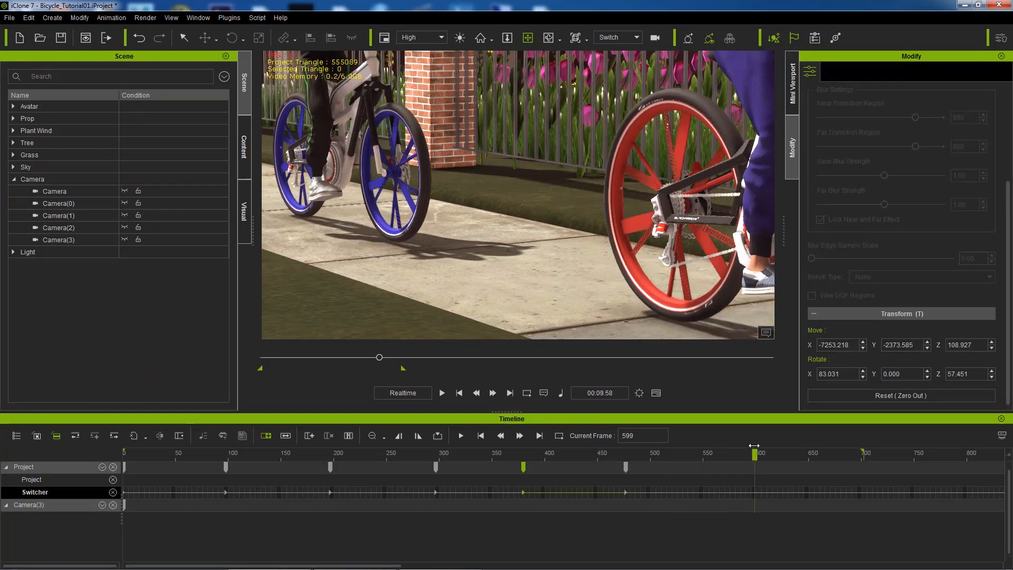
right_click(752, 492)
mouse_move(826, 559)
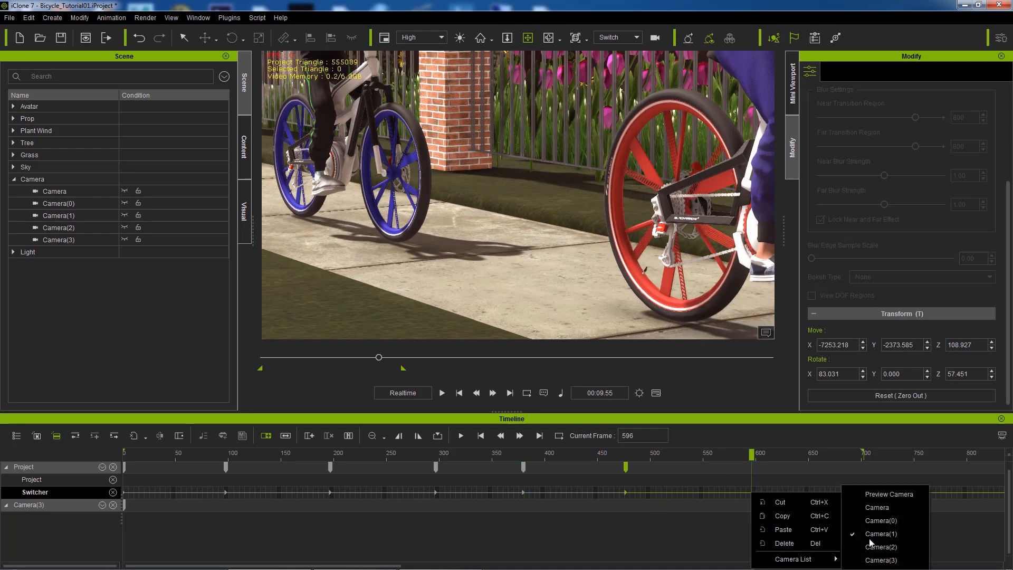
left_click(878, 509)
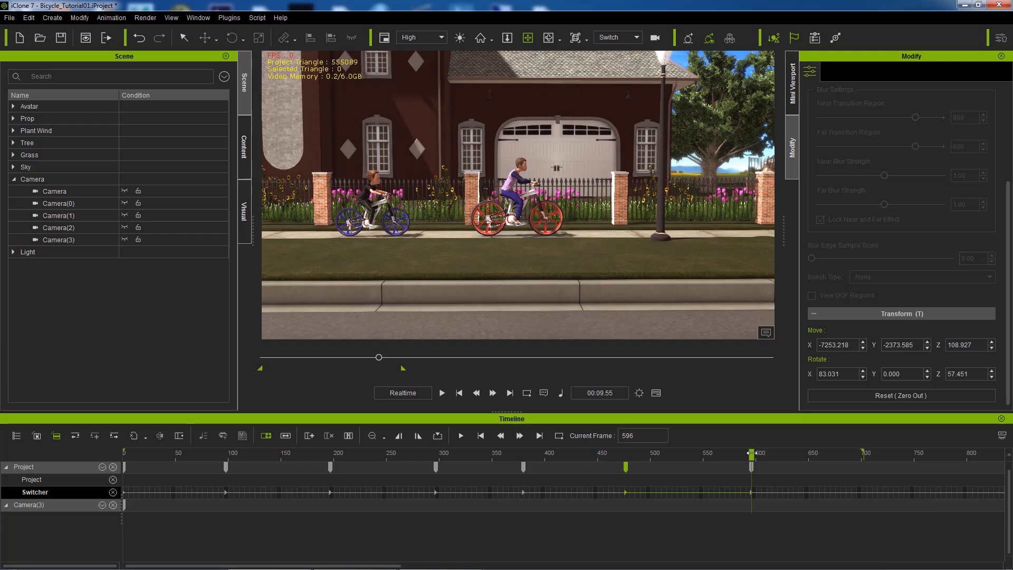
left_click_drag(752, 453, 856, 453)
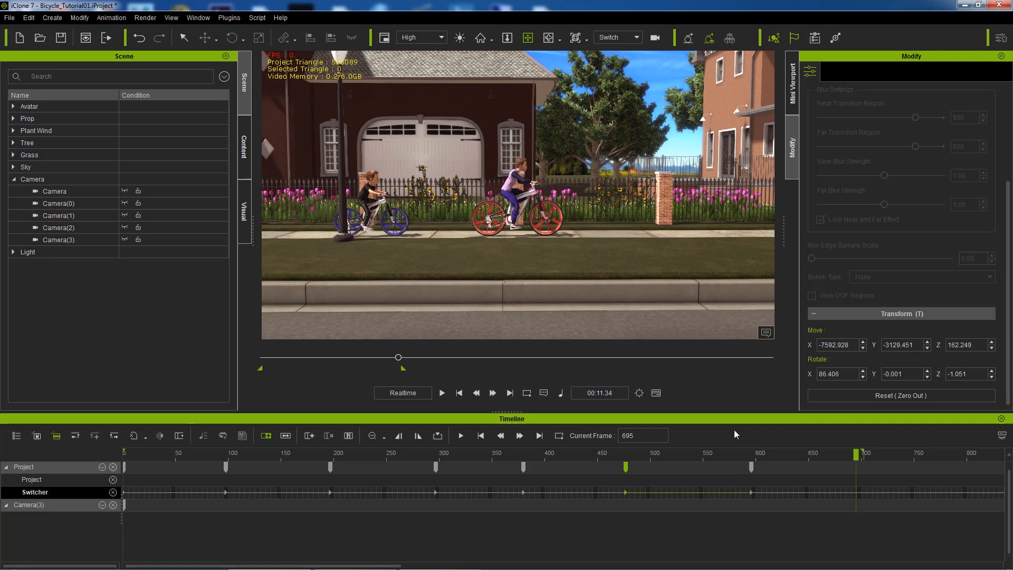
Step: Play the animation from frame one to preview the cuts, then rewind with the camera view set to Switch
left_click(459, 393)
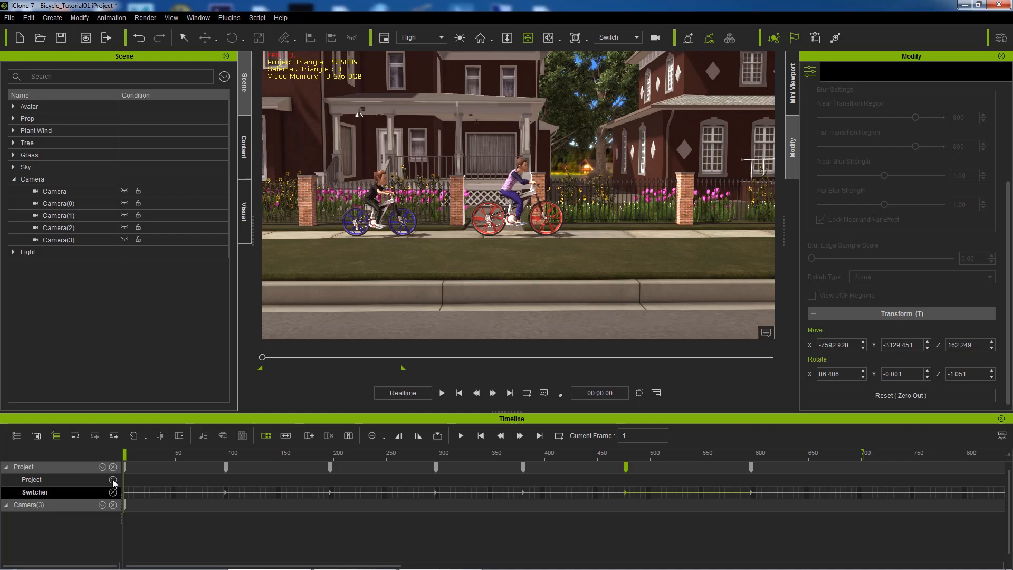
left_click(443, 393)
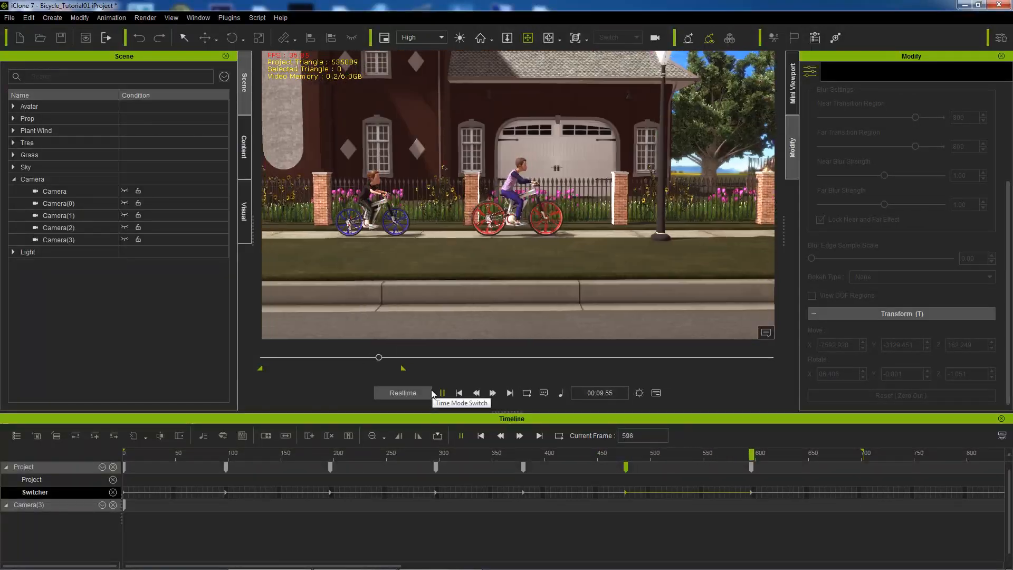
key("space")
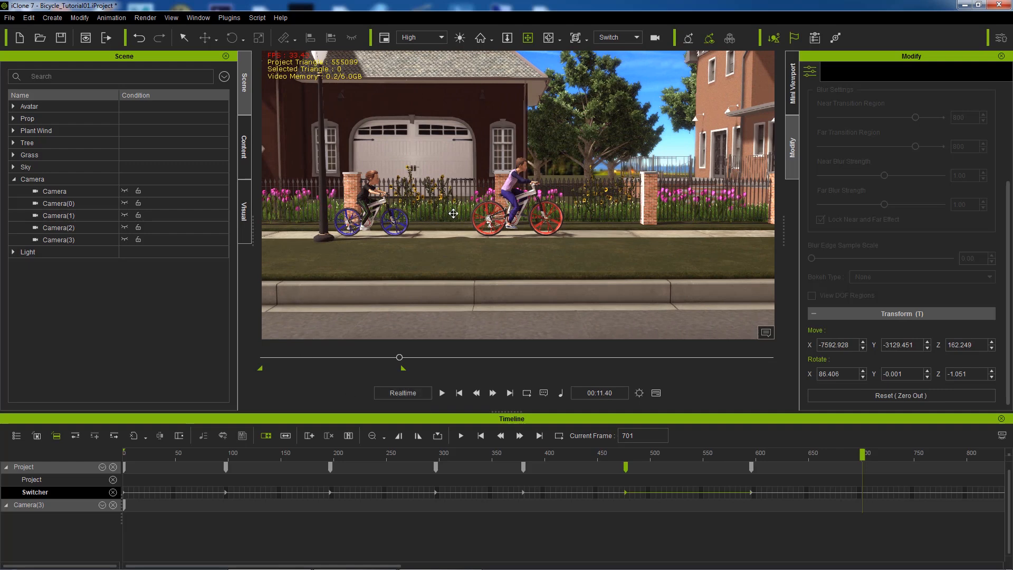
left_click(459, 393)
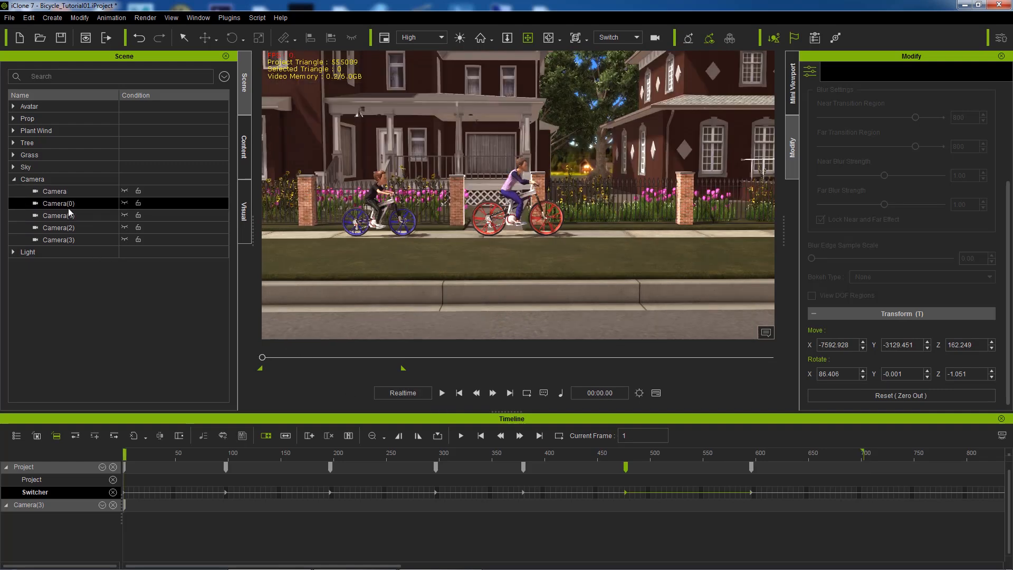
left_click(628, 37)
left_click(606, 55)
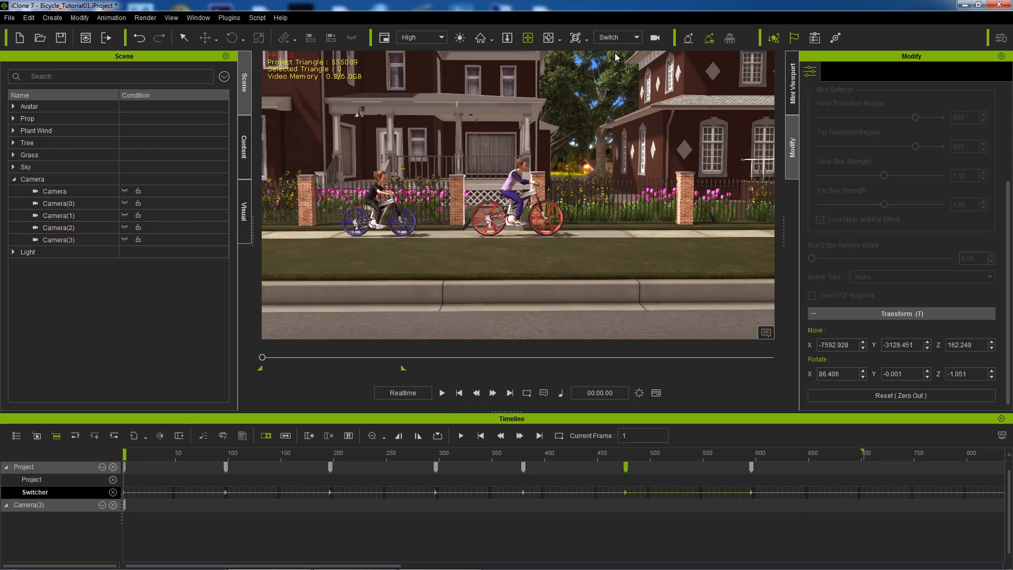